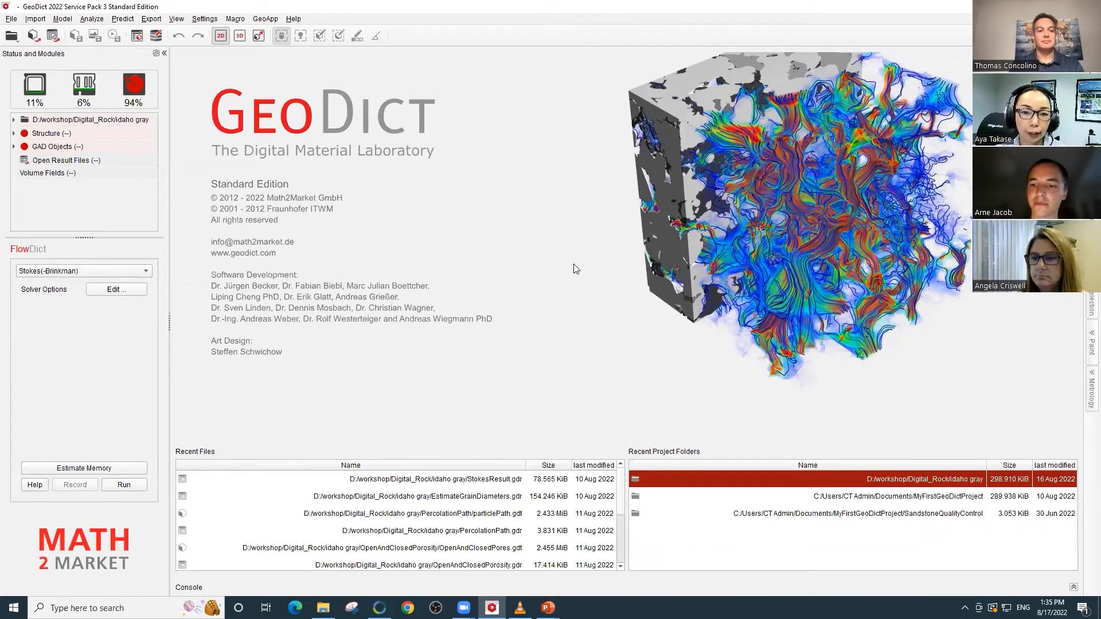
Step: Import liver_rock_2.5um_350_1050min.tif from the Digital_Rock folder with a voxel length of 2.5 µm and open it for image processing
left_click(36, 18)
left_click(45, 42)
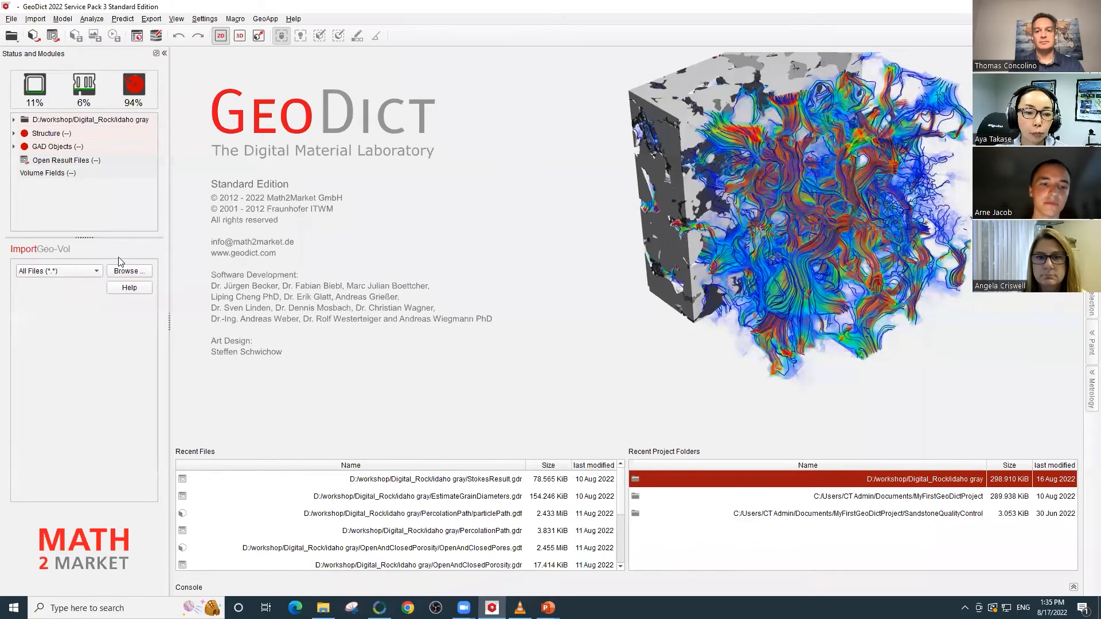
left_click(140, 274)
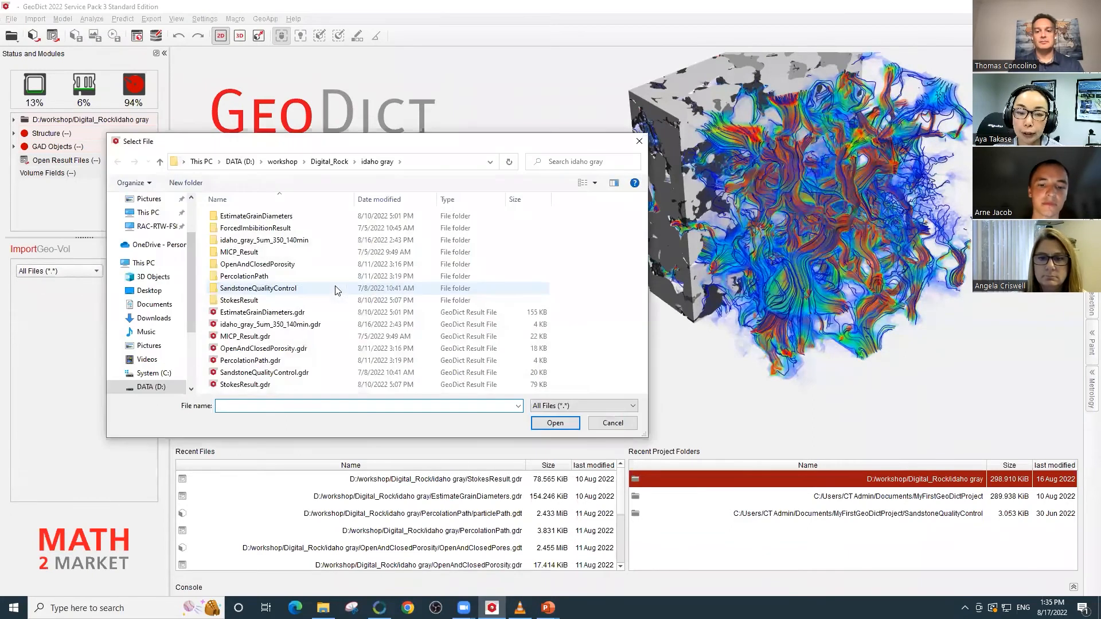
left_click(327, 162)
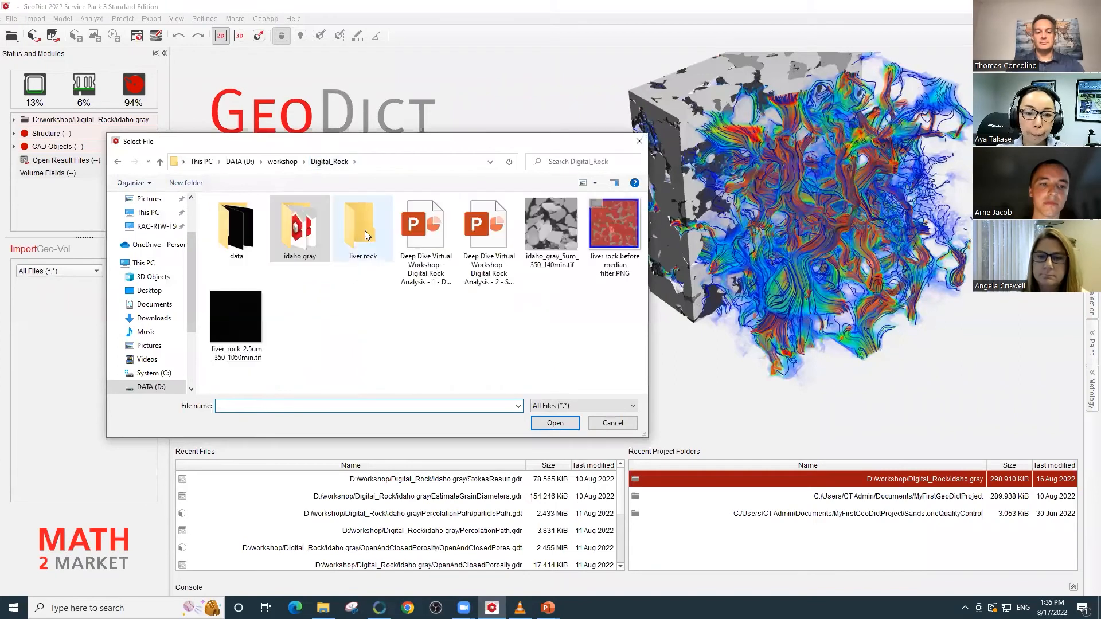
left_click(252, 326)
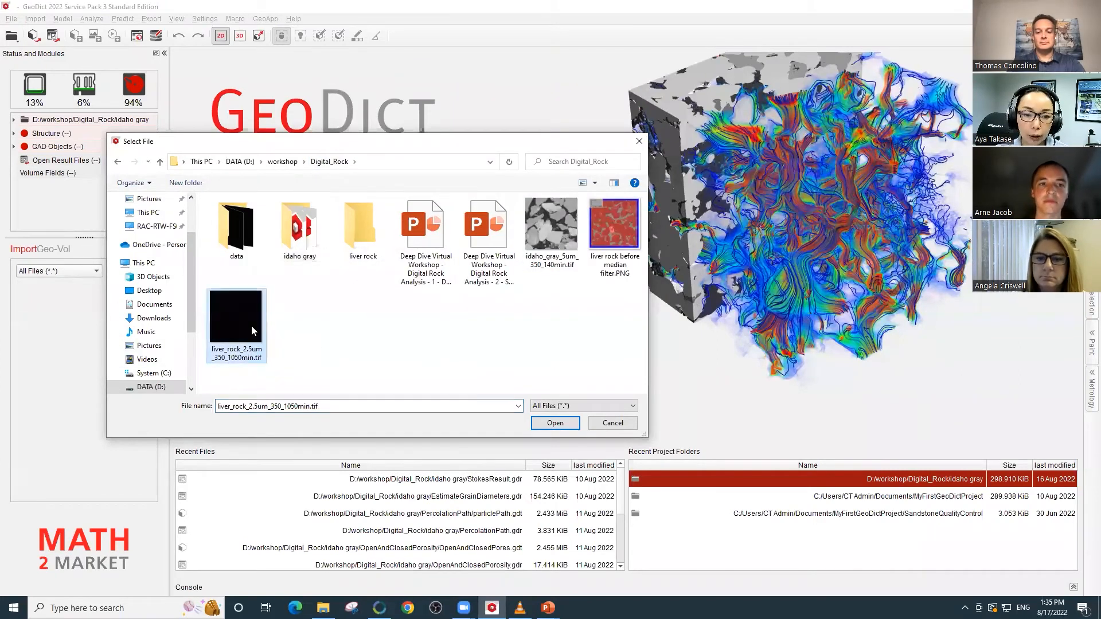
double_click(251, 326)
left_click(508, 340)
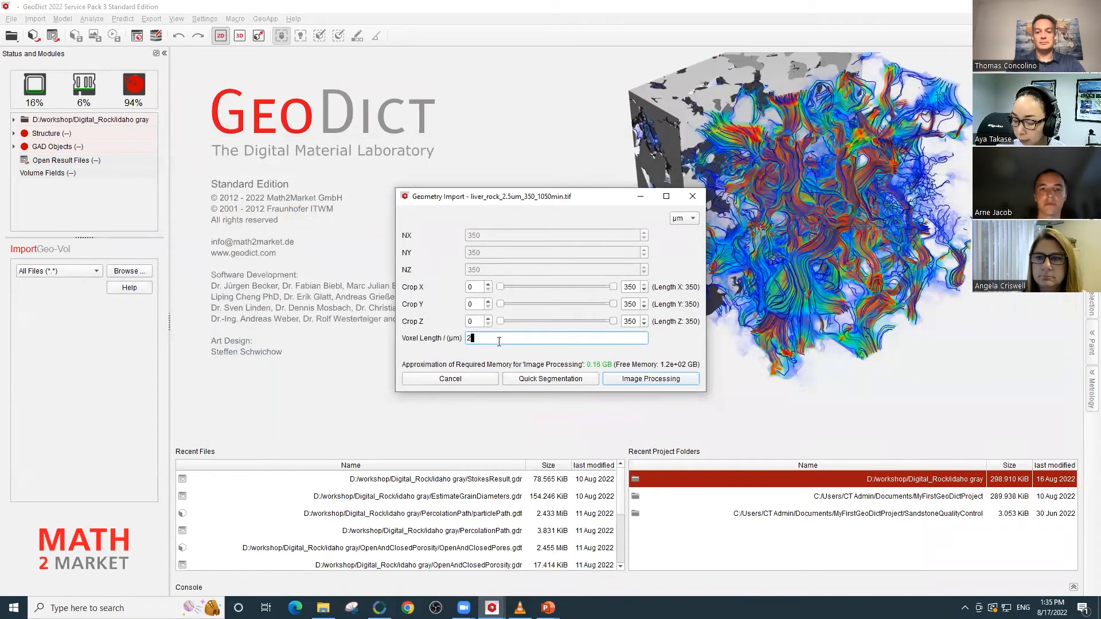
type("2.5")
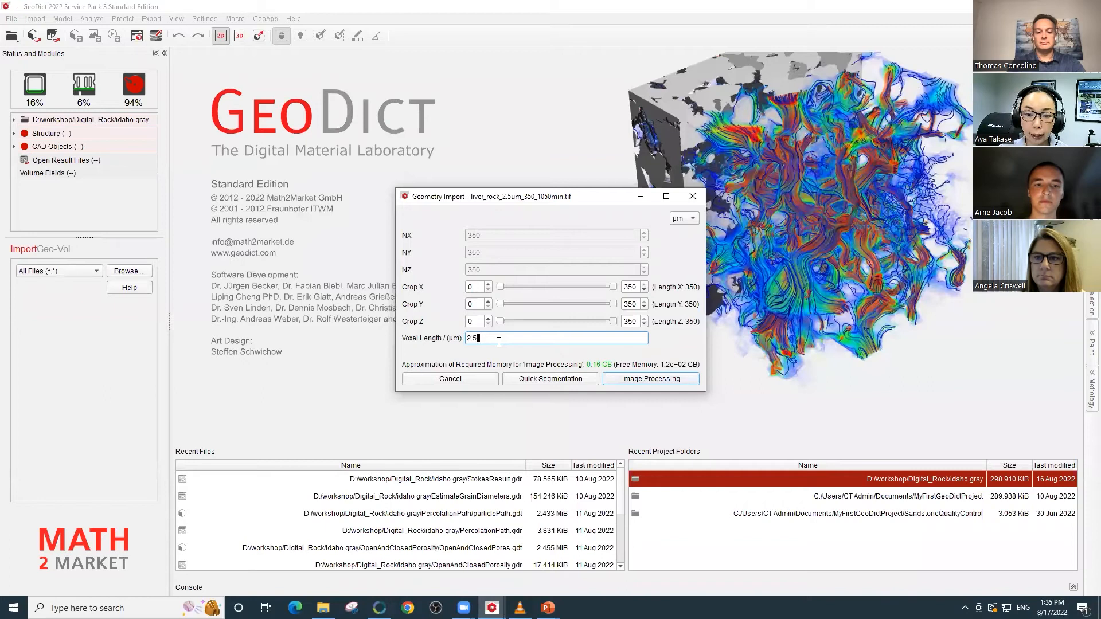
left_click(613, 381)
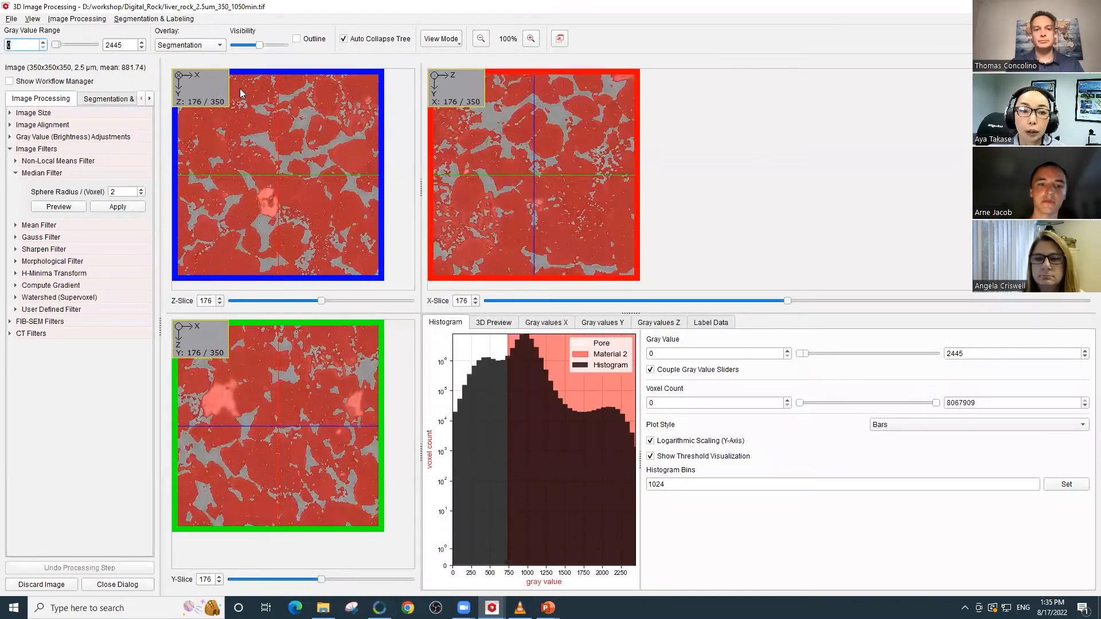
Step: Hide the segmentation overlay to inspect the raw slices, then check the Global Thresholding settings with the overlay partly visible again
left_click_drag(259, 45, 234, 45)
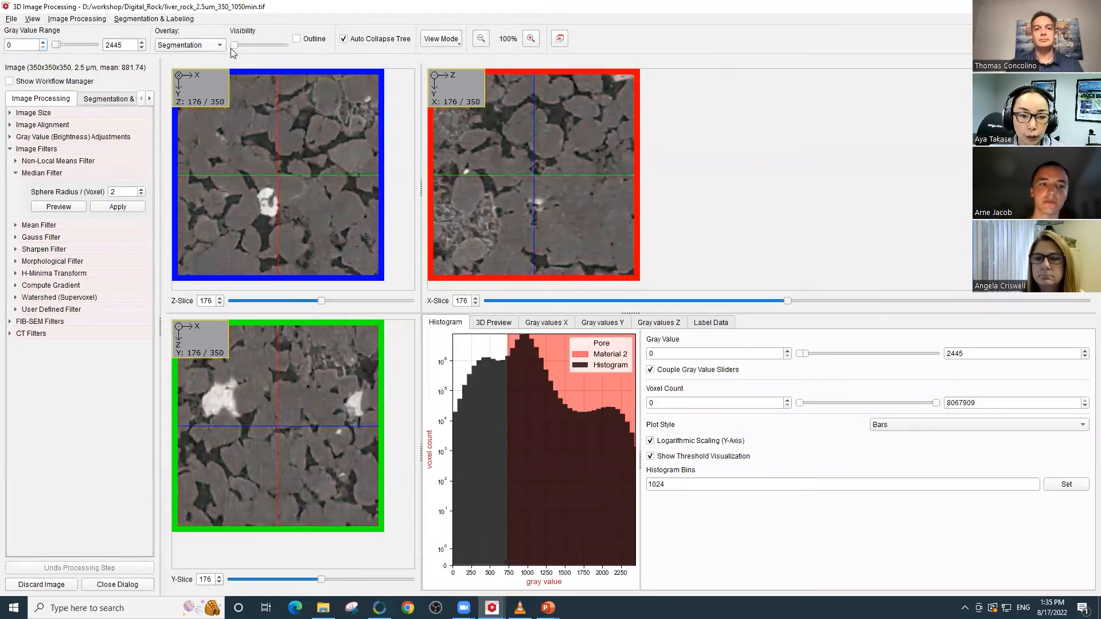
mouse_move(324, 263)
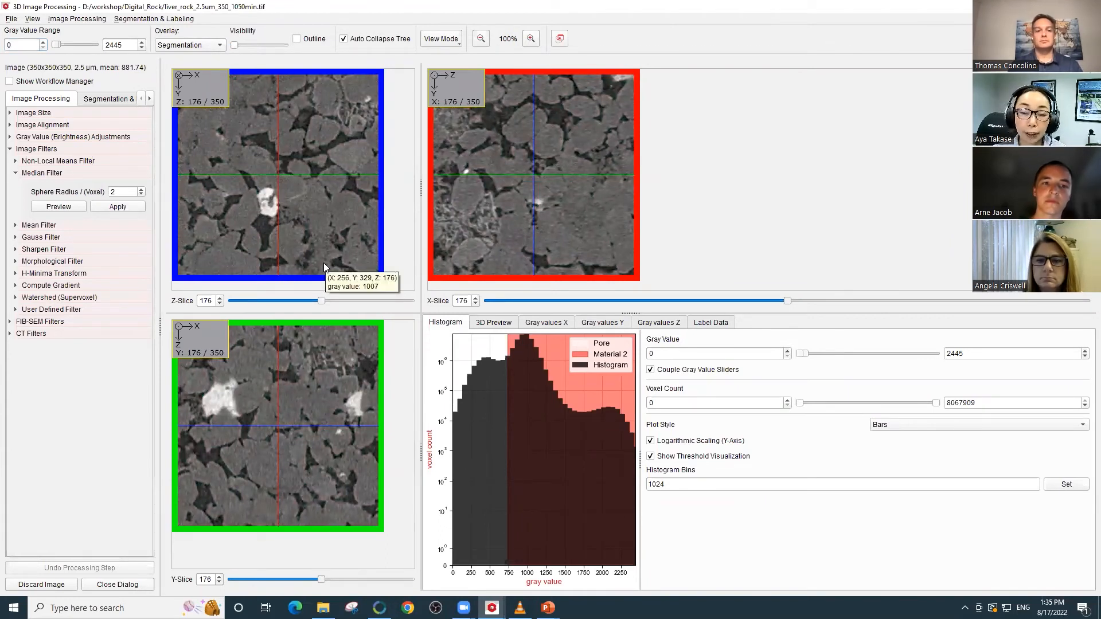
left_click(102, 100)
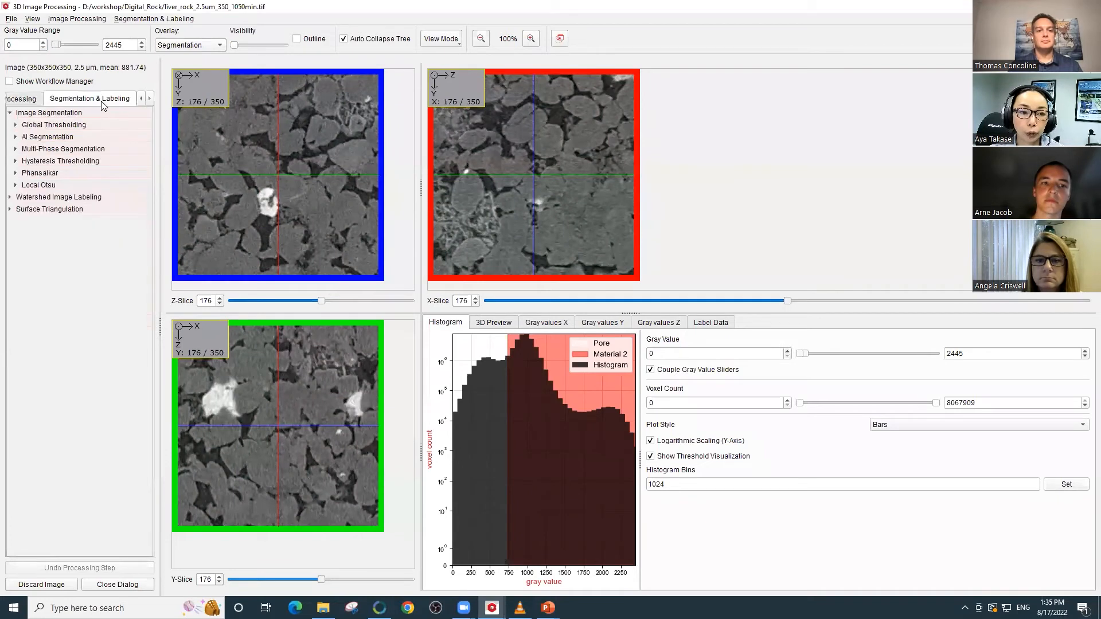
left_click(17, 125)
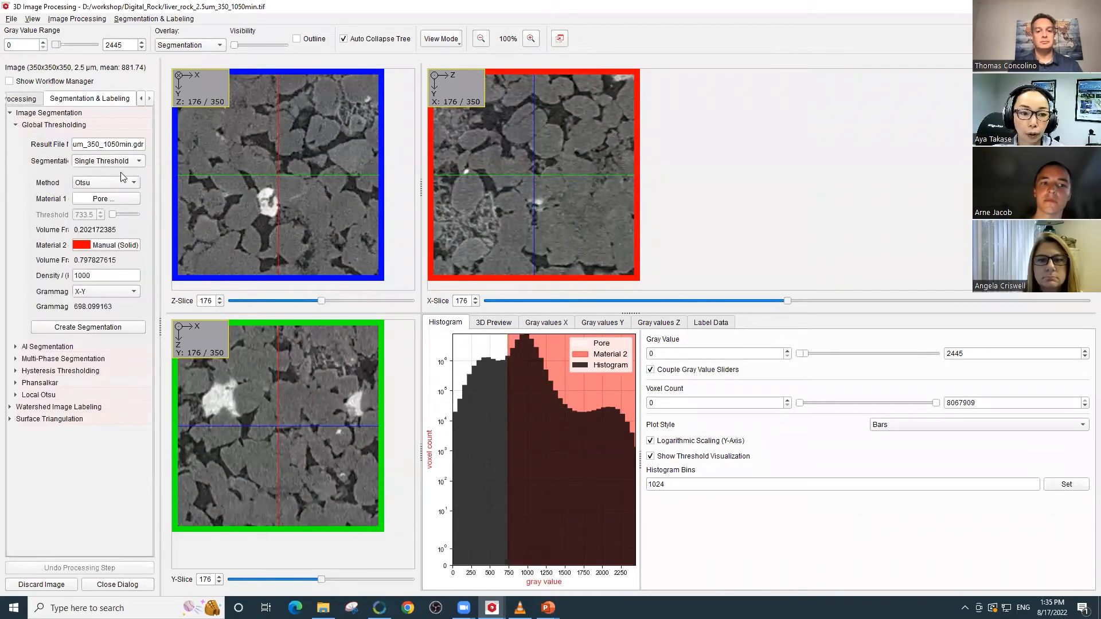
left_click_drag(235, 44, 251, 49)
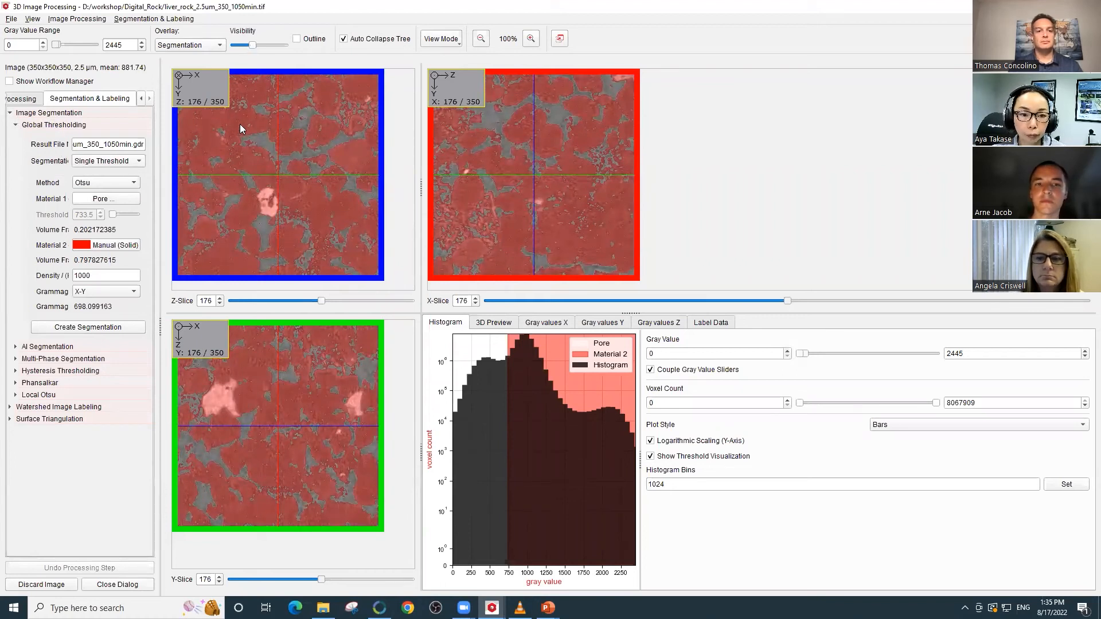
mouse_move(297, 116)
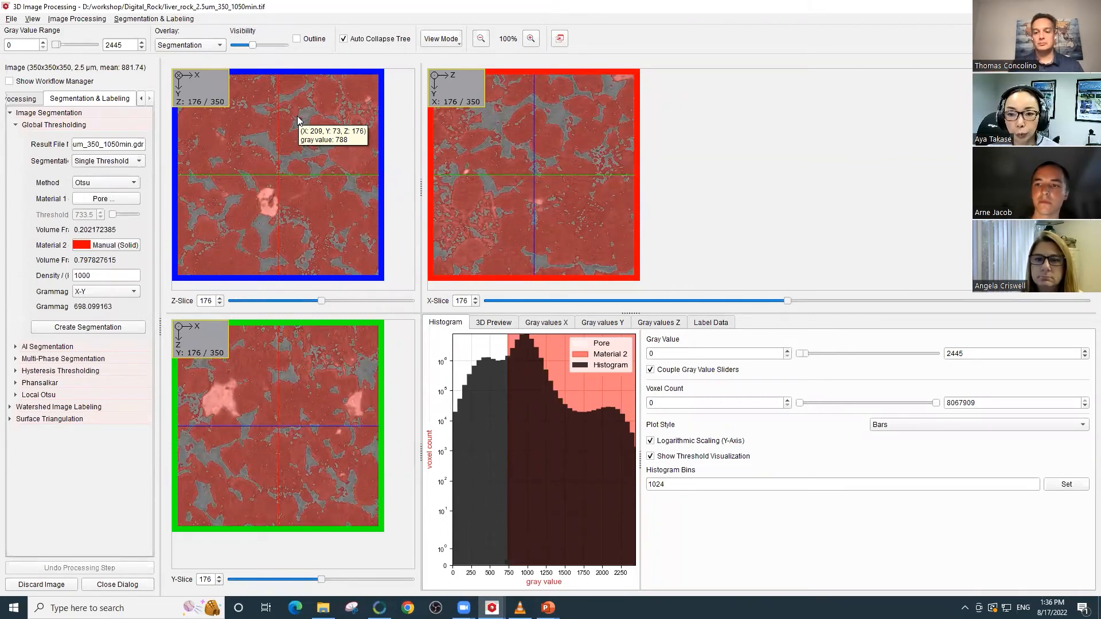
Step: Set up a median filter parameter preview with the upper gray value at 2445 and radii from 2 to 6
left_click(20, 101)
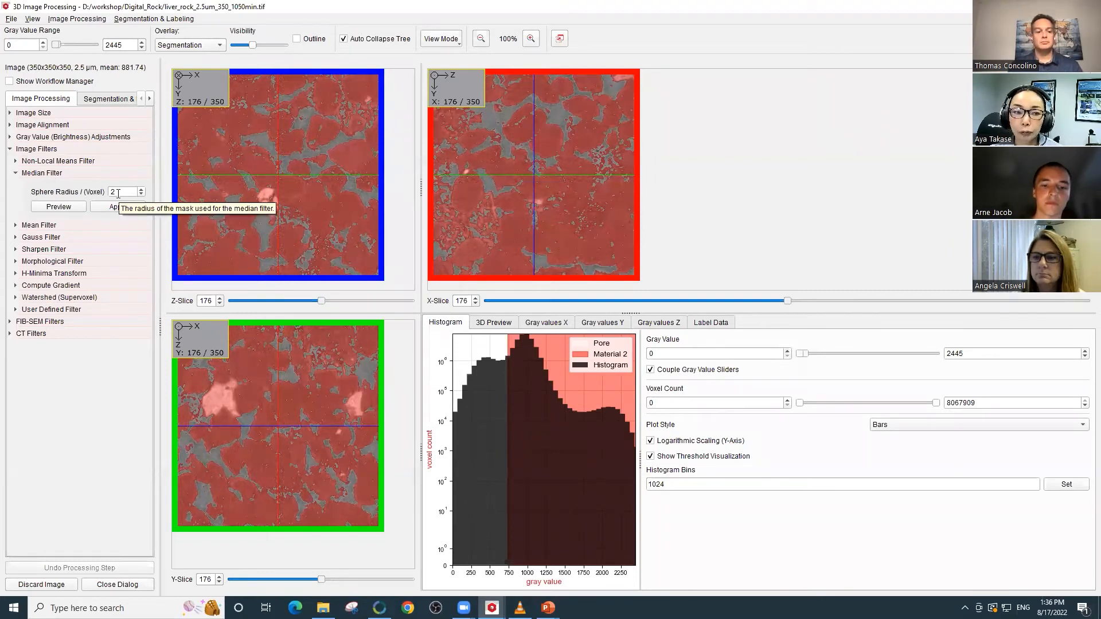
left_click(58, 207)
left_click_drag(496, 188, 471, 189)
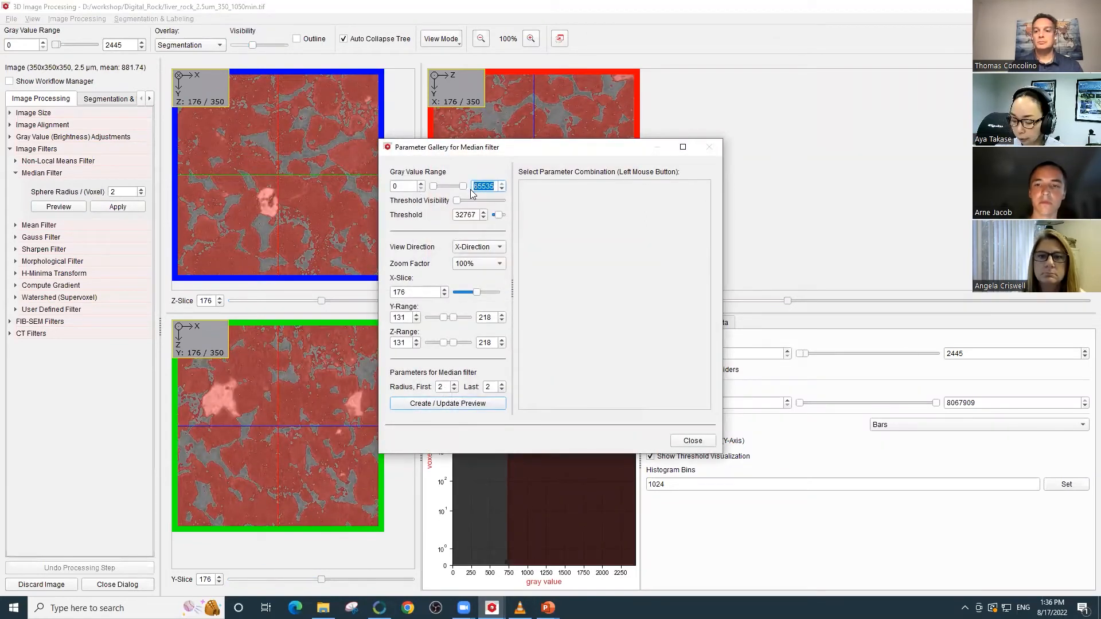
type("2445")
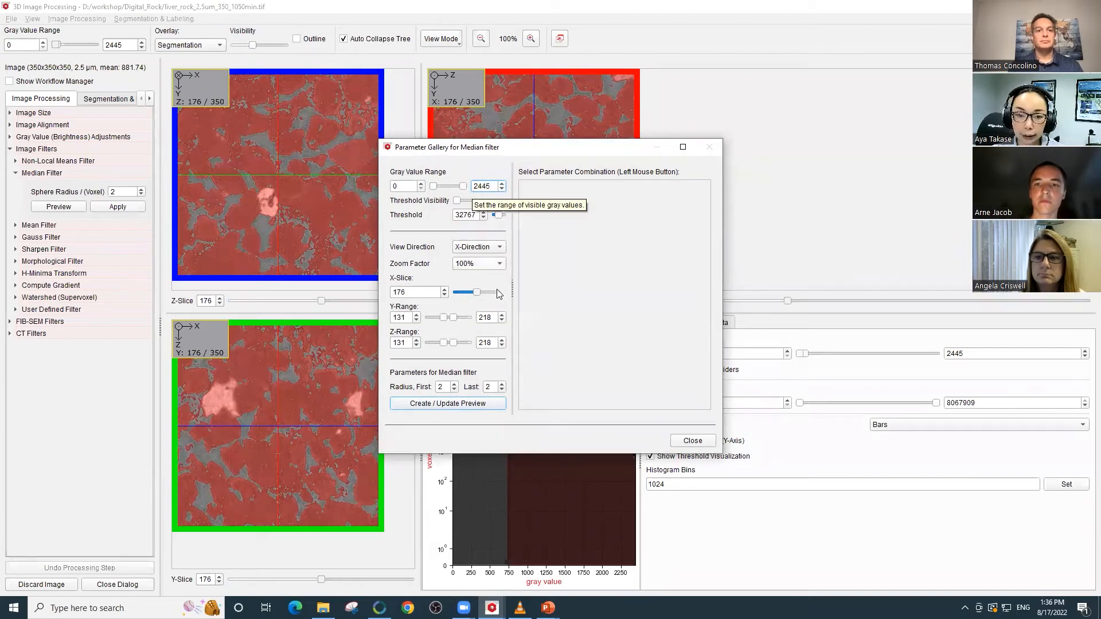
left_click_drag(446, 388, 420, 394)
type("2")
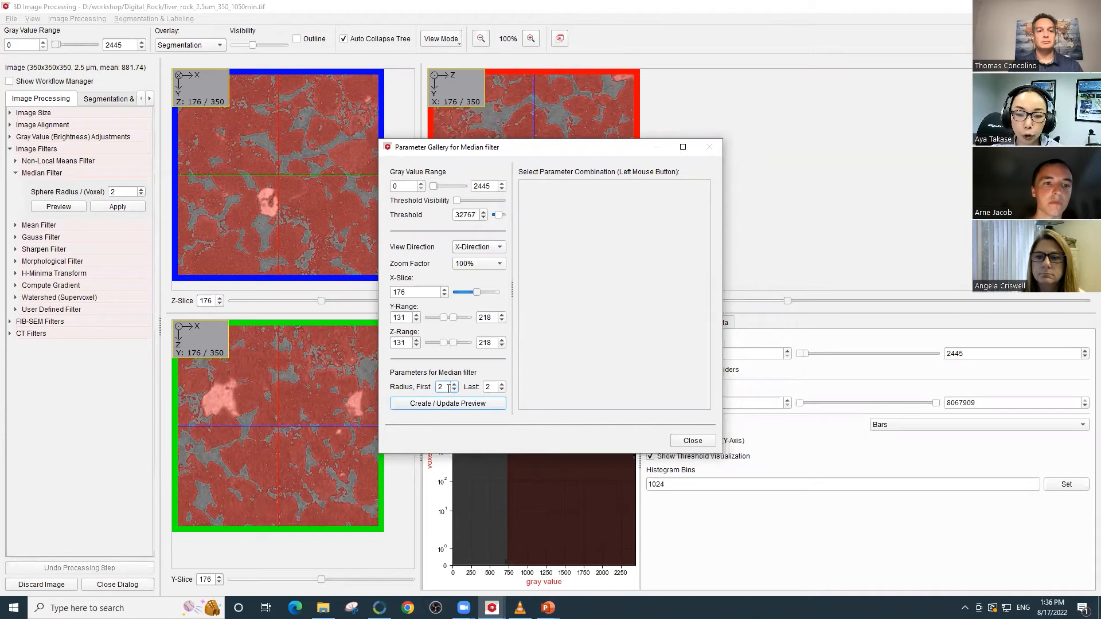
left_click(495, 389)
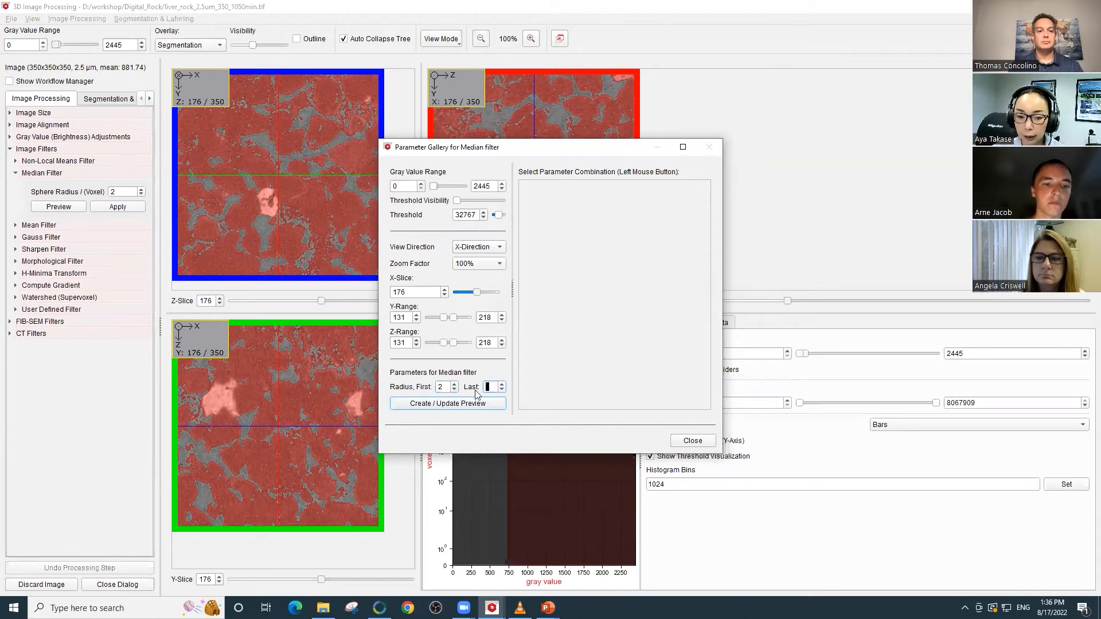
type("6")
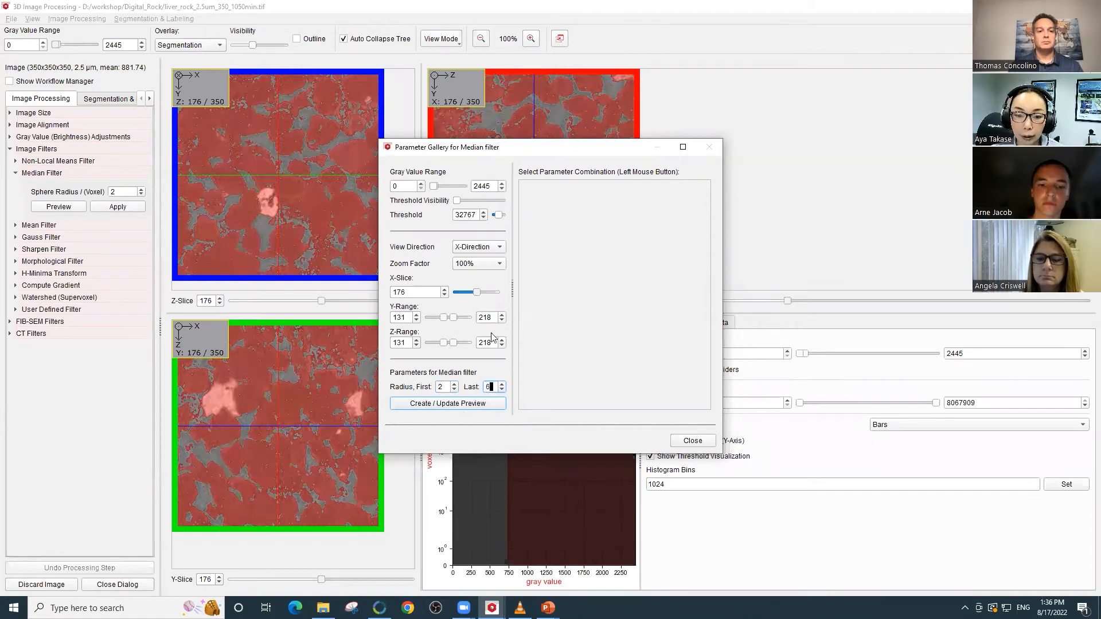
Step: Generate the median filter preview at a 200% zoom factor, compare the radii in the enlarged gallery and close it
left_click(491, 263)
left_click(487, 283)
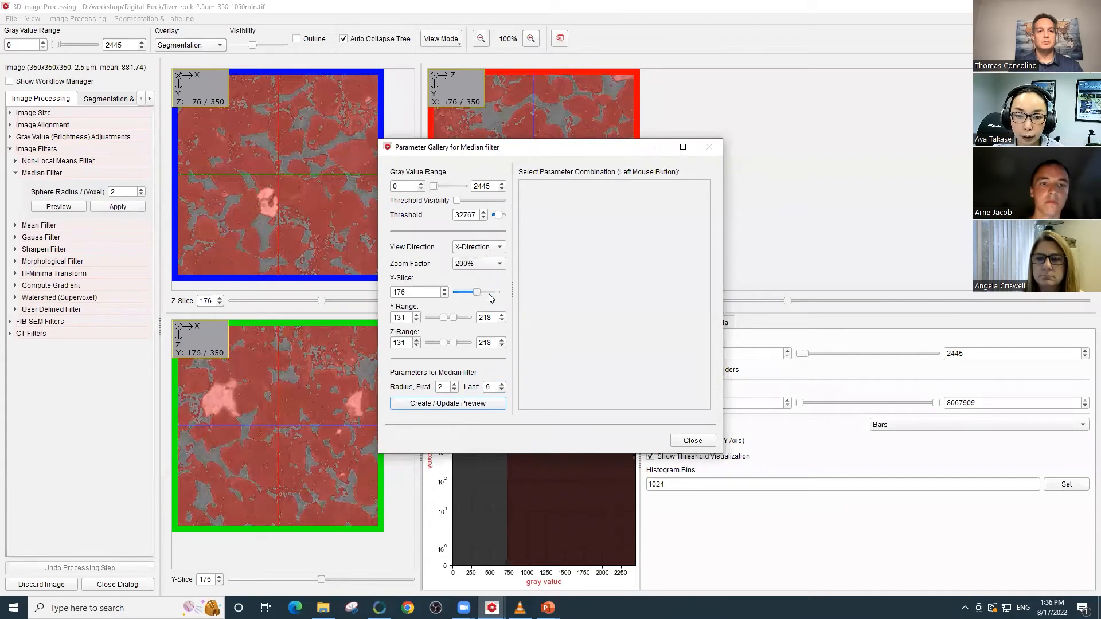
left_click(492, 404)
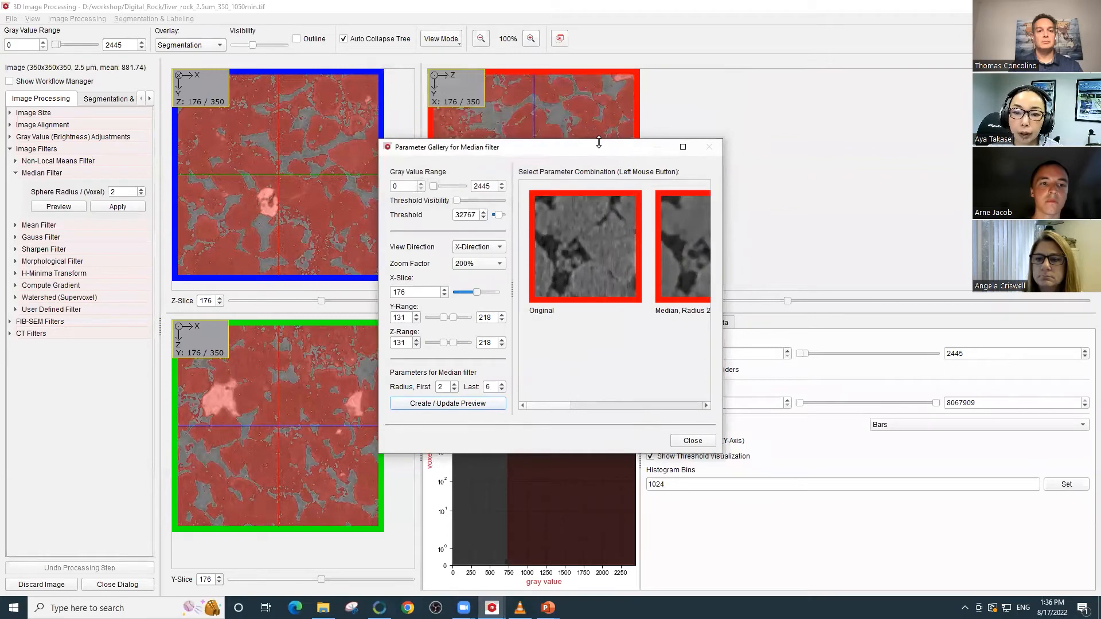
double_click(617, 148)
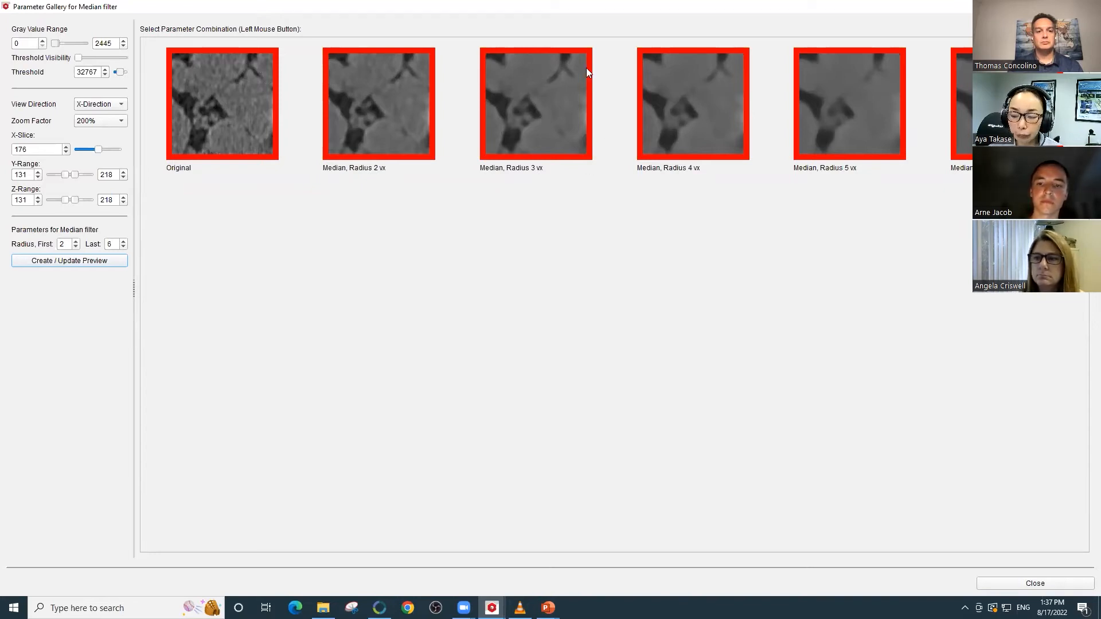
left_click(1026, 583)
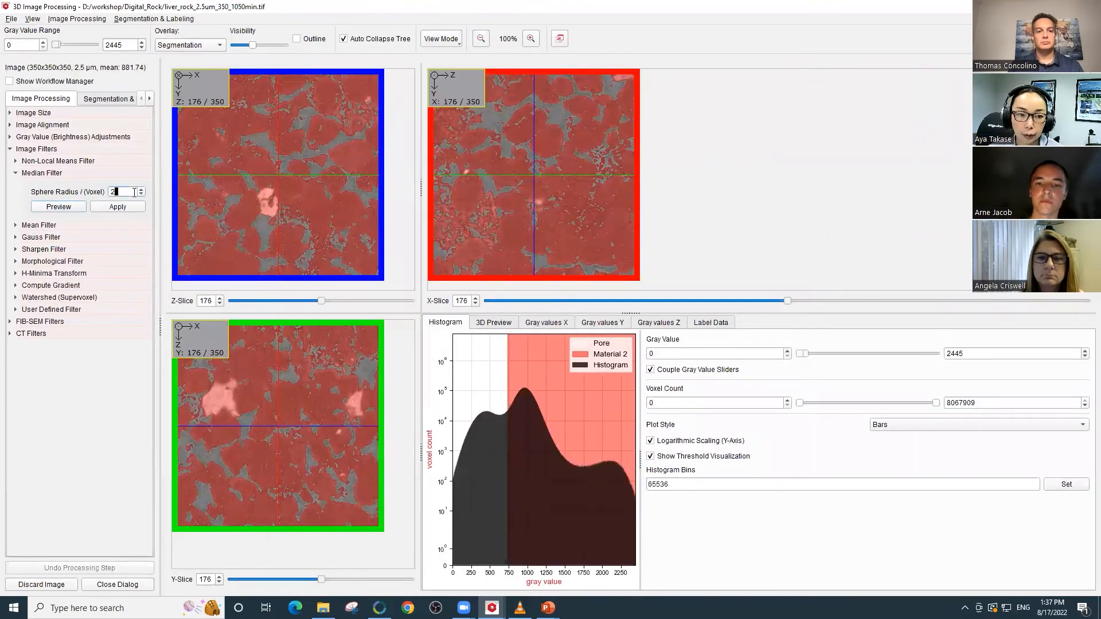
Step: Apply the median filter with a sphere radius of 3 voxels and check the slices with the segmentation overlay hidden and shown
left_click_drag(110, 192, 134, 193)
type("3")
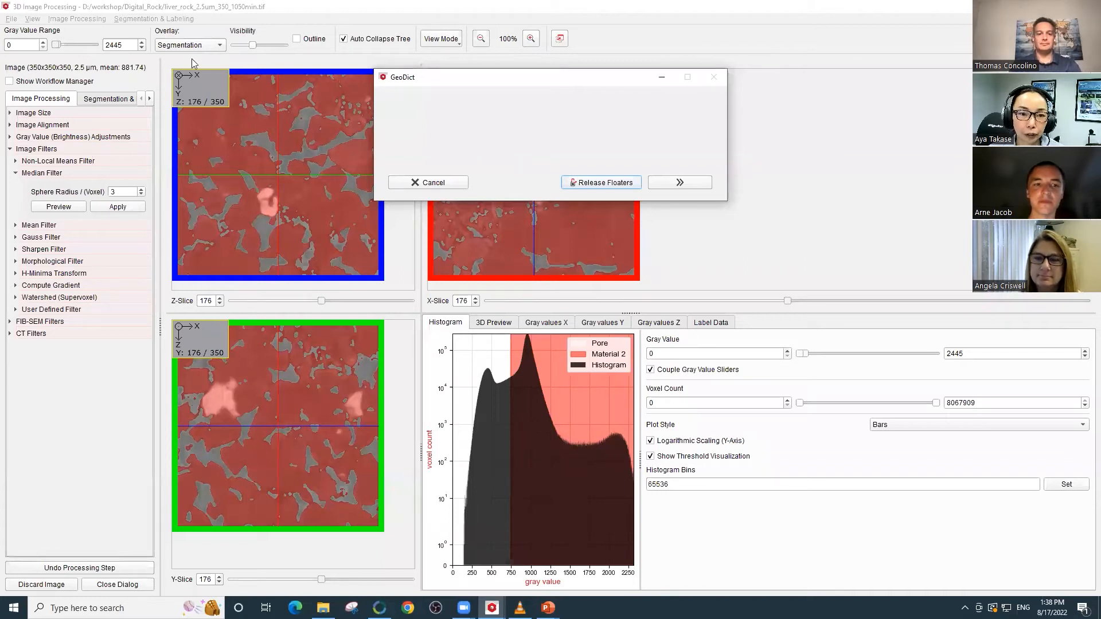
left_click_drag(252, 45, 231, 44)
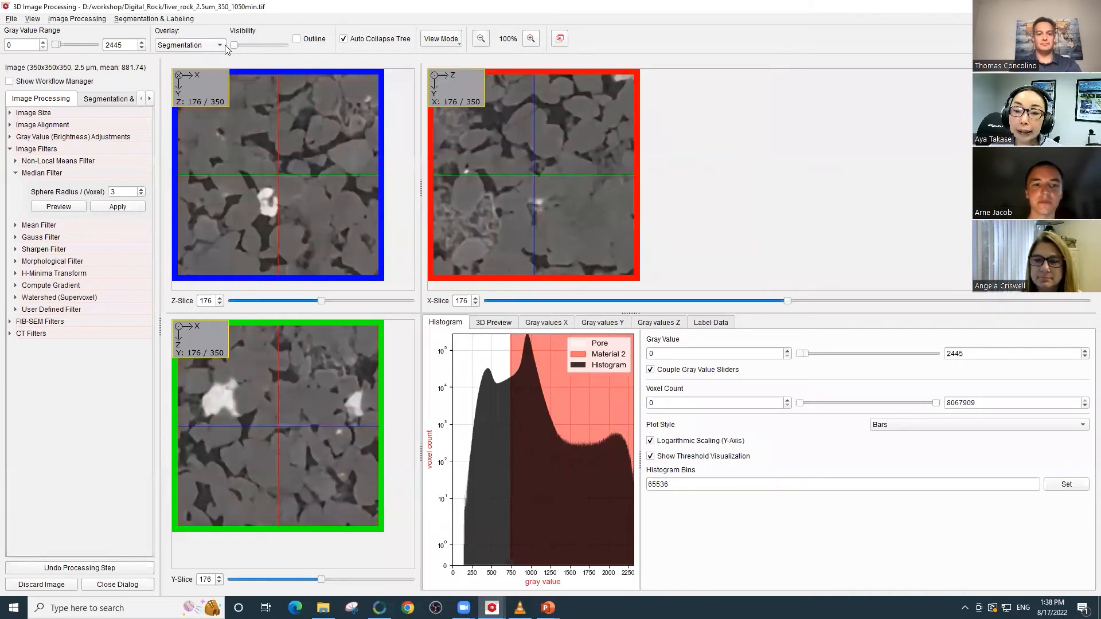
left_click_drag(238, 45, 253, 46)
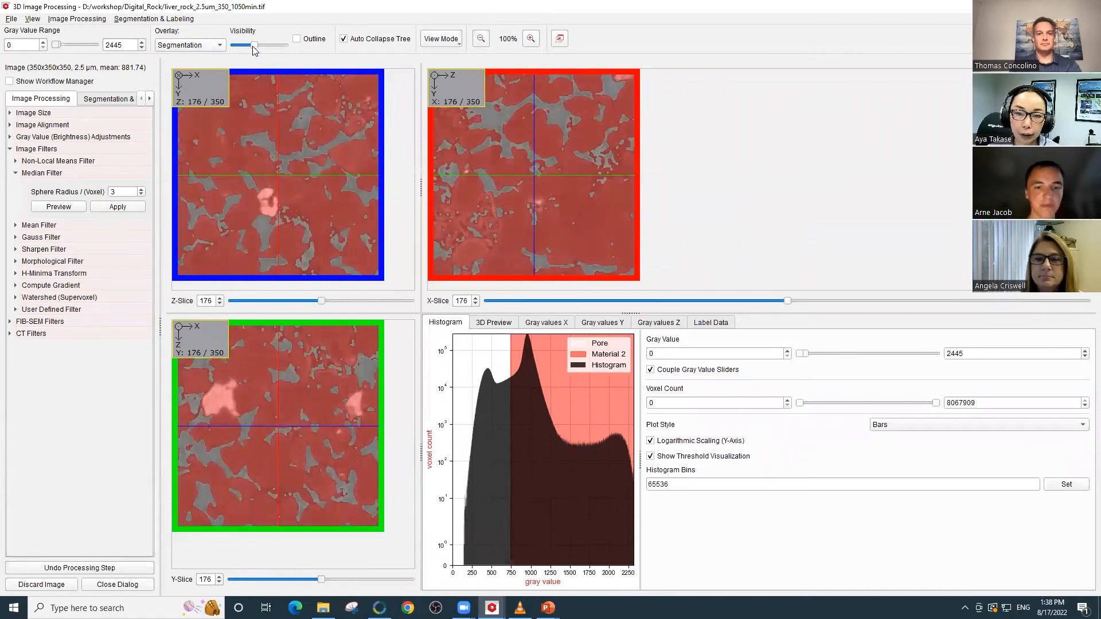
Step: Open the image "liver rock before median filter.PNG" from the Digital_Rock folder, compare it with the filtered slices and close it
left_click(323, 608)
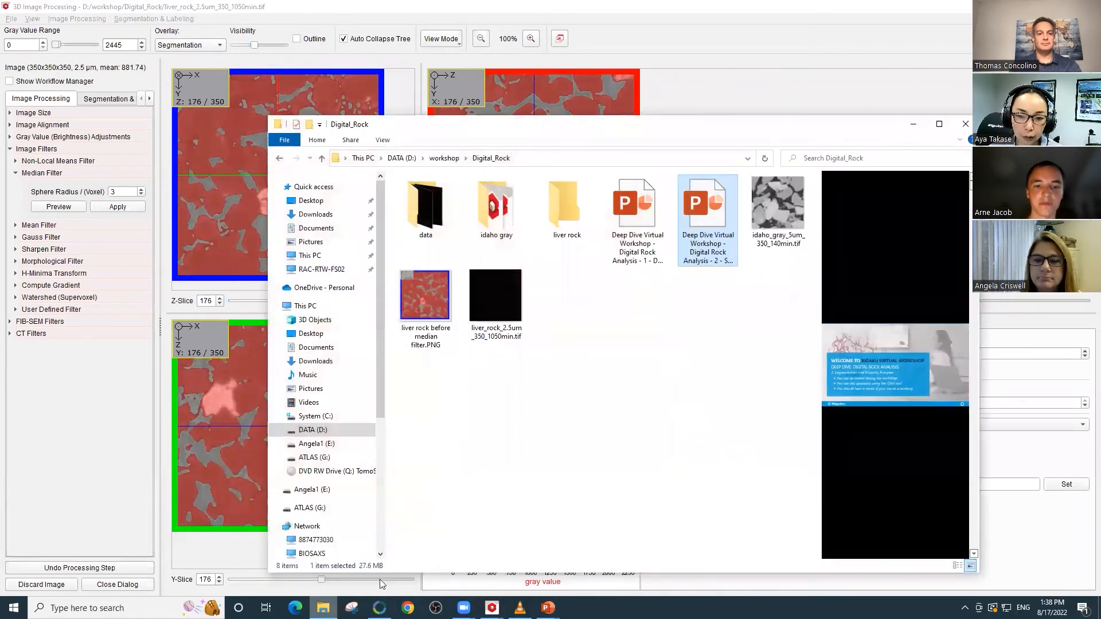
left_click(425, 298)
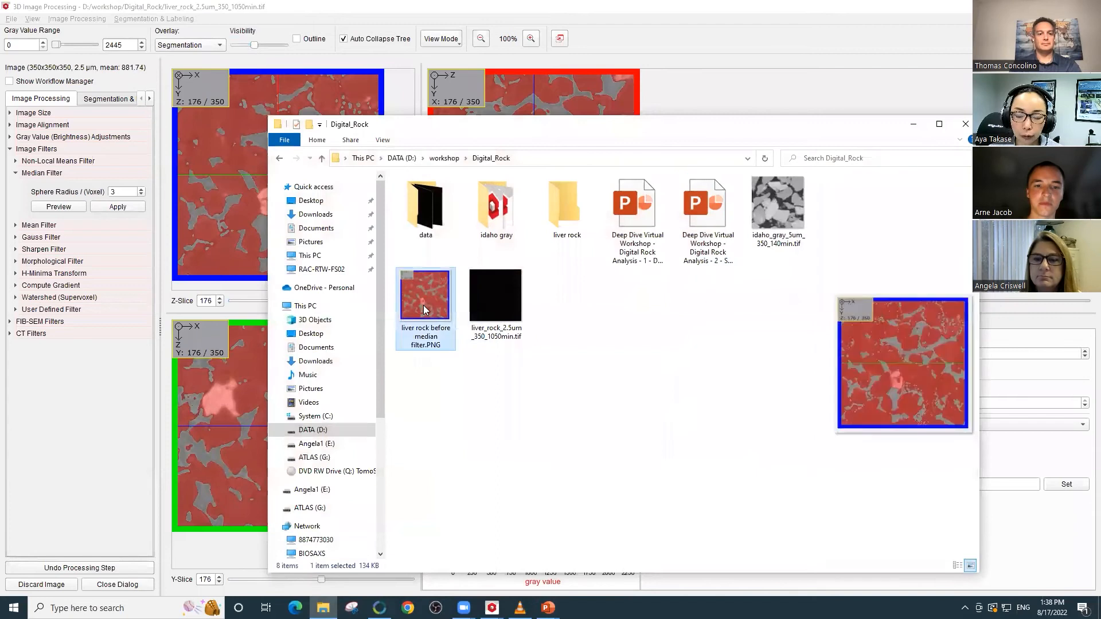
left_click(916, 127)
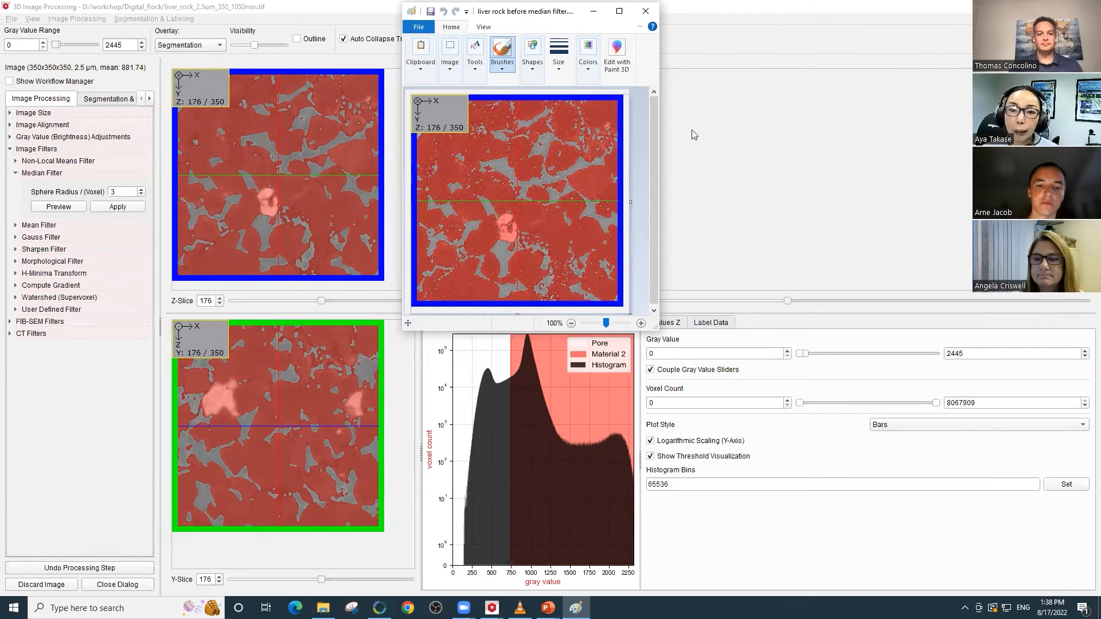
left_click(646, 11)
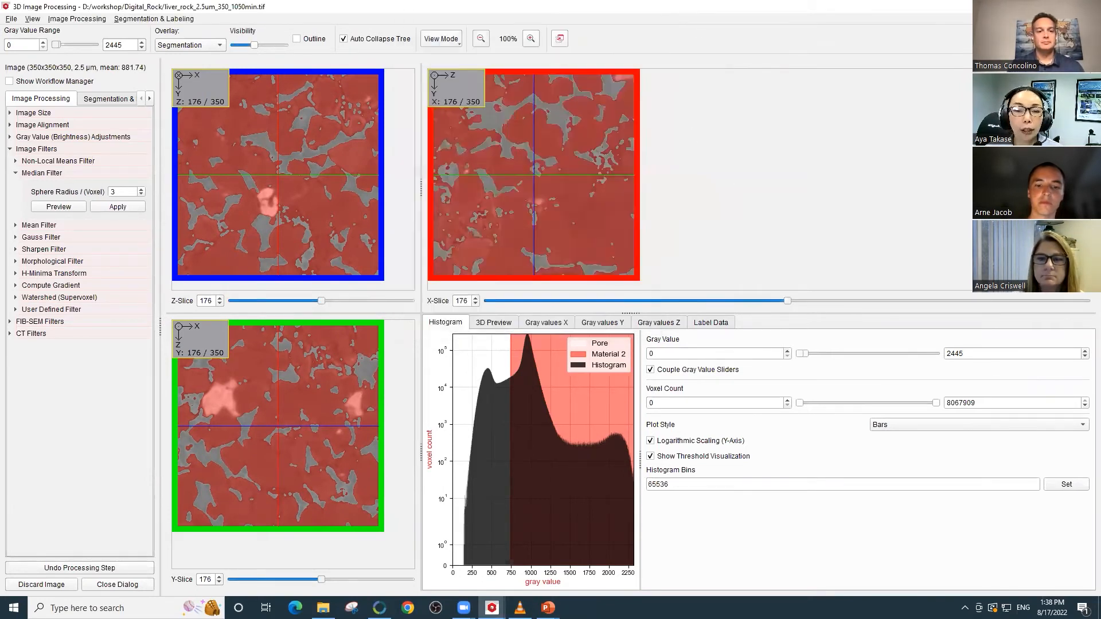
Step: Leave 3D image processing and discard the imported structure and its fields
key("alt+F4")
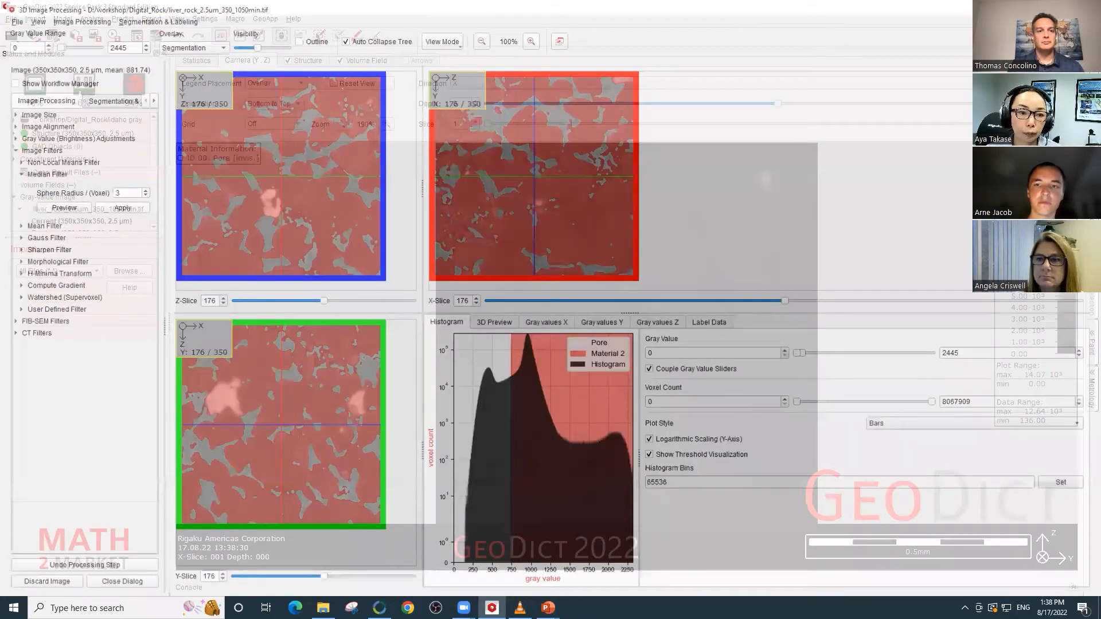
right_click(74, 136)
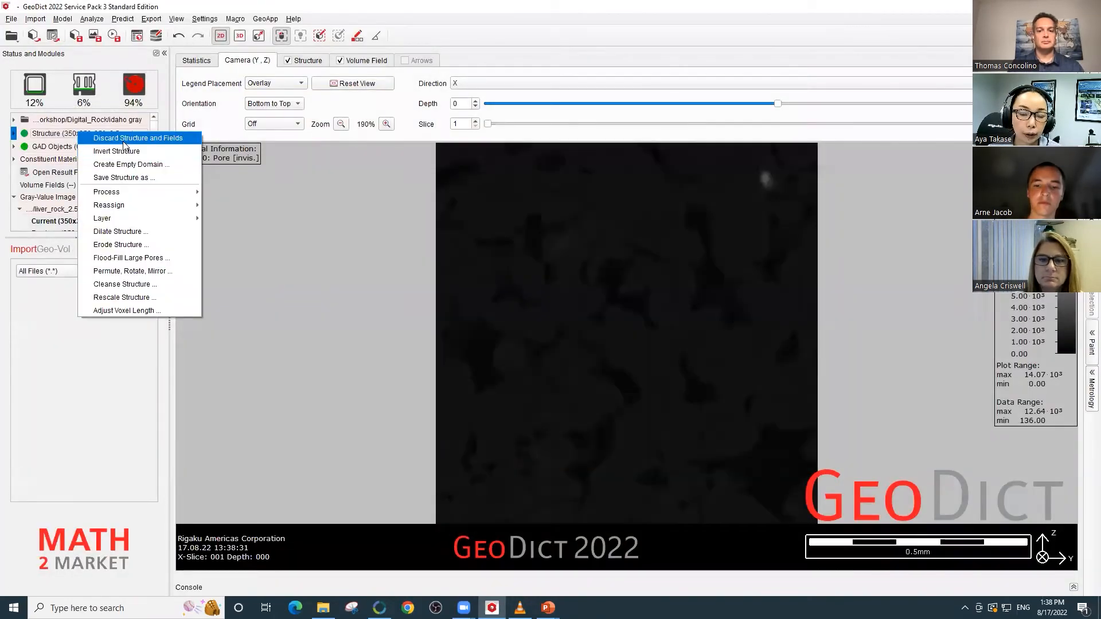
left_click(123, 142)
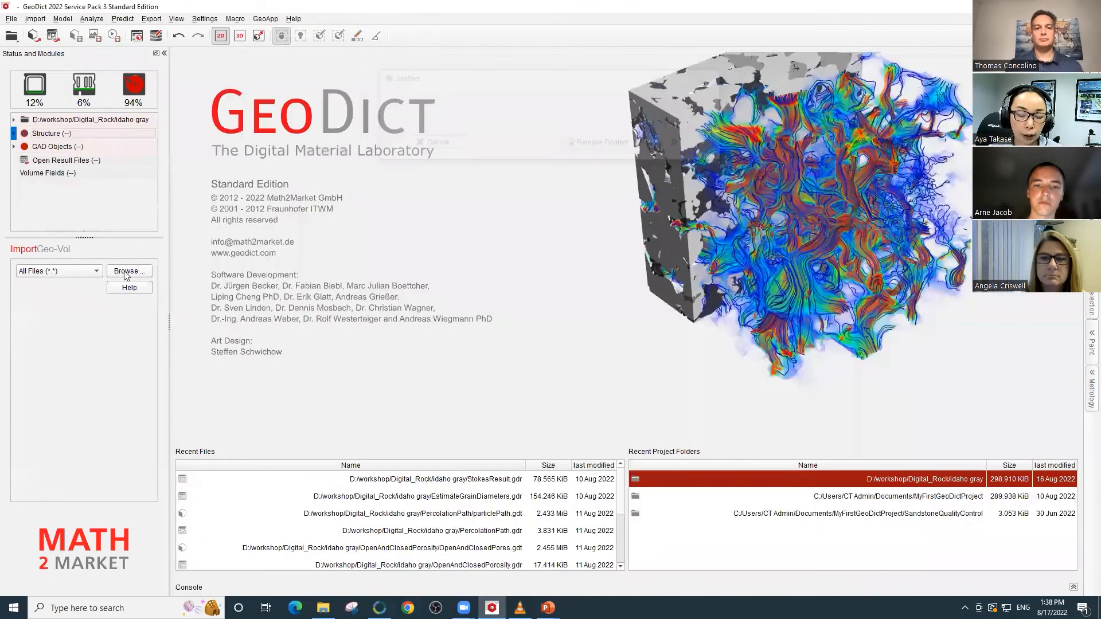
Step: Import "liver_rock_2.5um_350_1050min.tif" from the Digital_Rock folder with a voxel length of 2.5 µm for 3D image processing
left_click(144, 271)
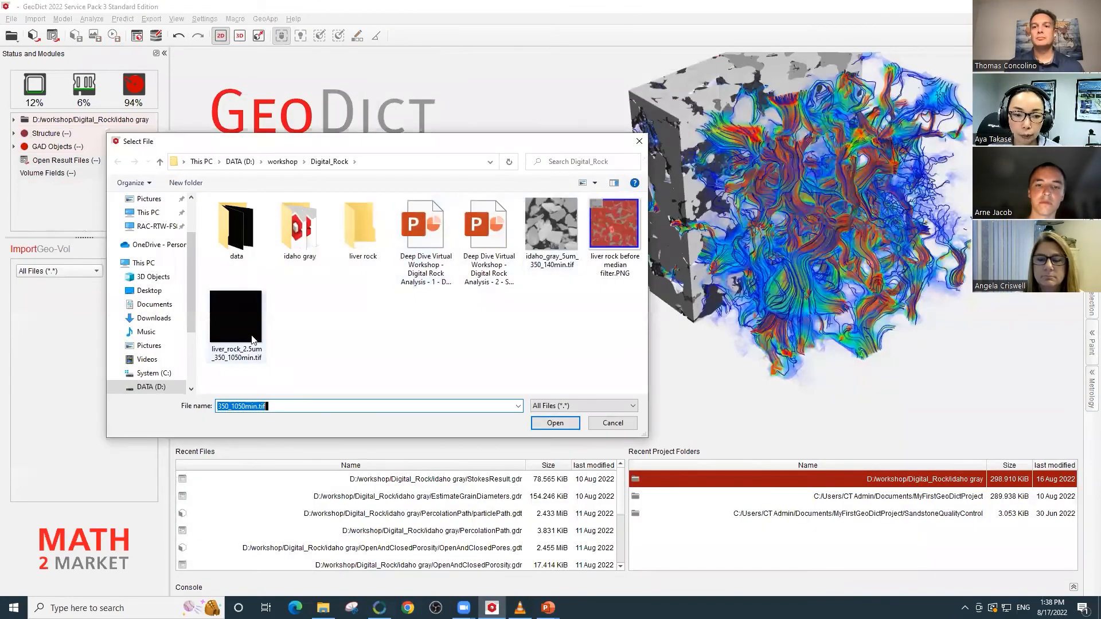
double_click(244, 331)
left_click(541, 338)
type("2.5")
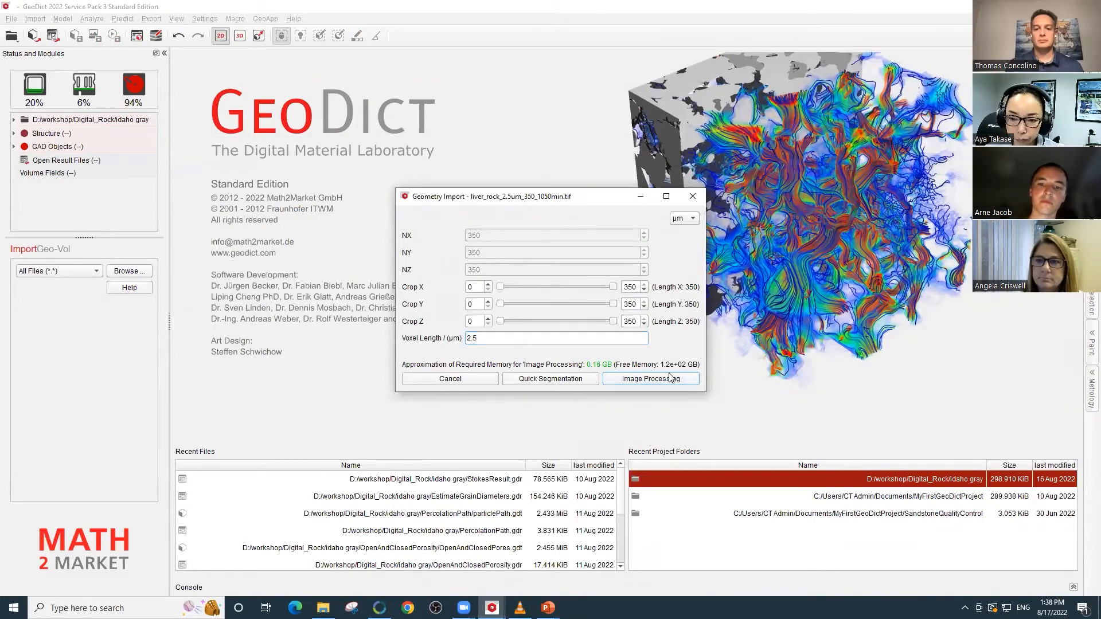
left_click(670, 378)
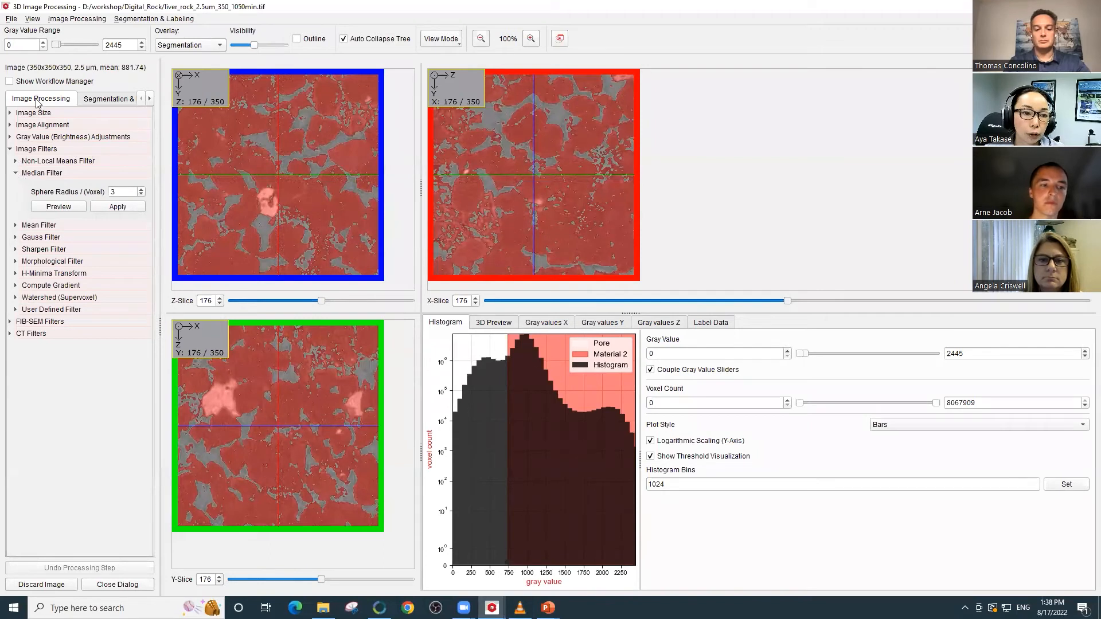
Step: Set up AI Segmentation and paint labels for the Manual (Solid) material onto grains in the Z-slice
left_click(115, 99)
left_click(15, 126)
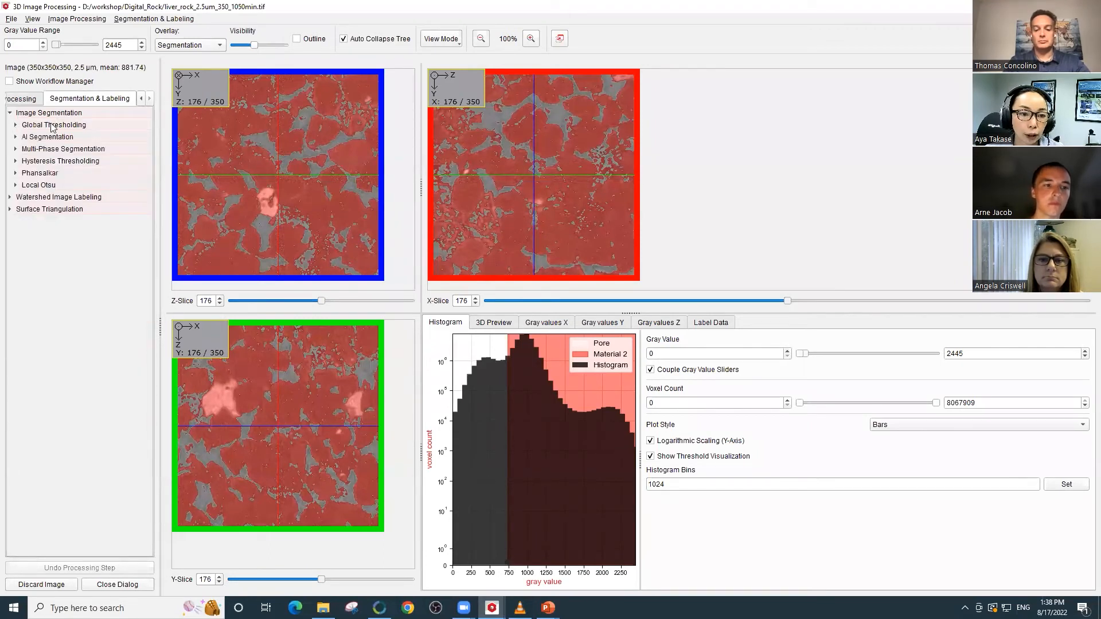
left_click(15, 138)
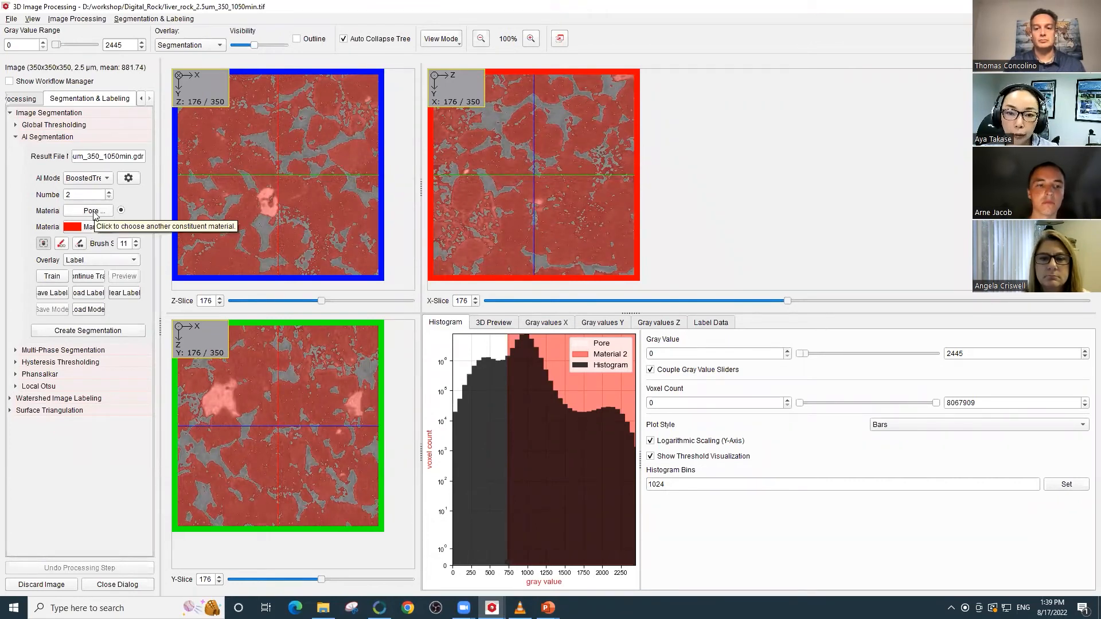
left_click(62, 244)
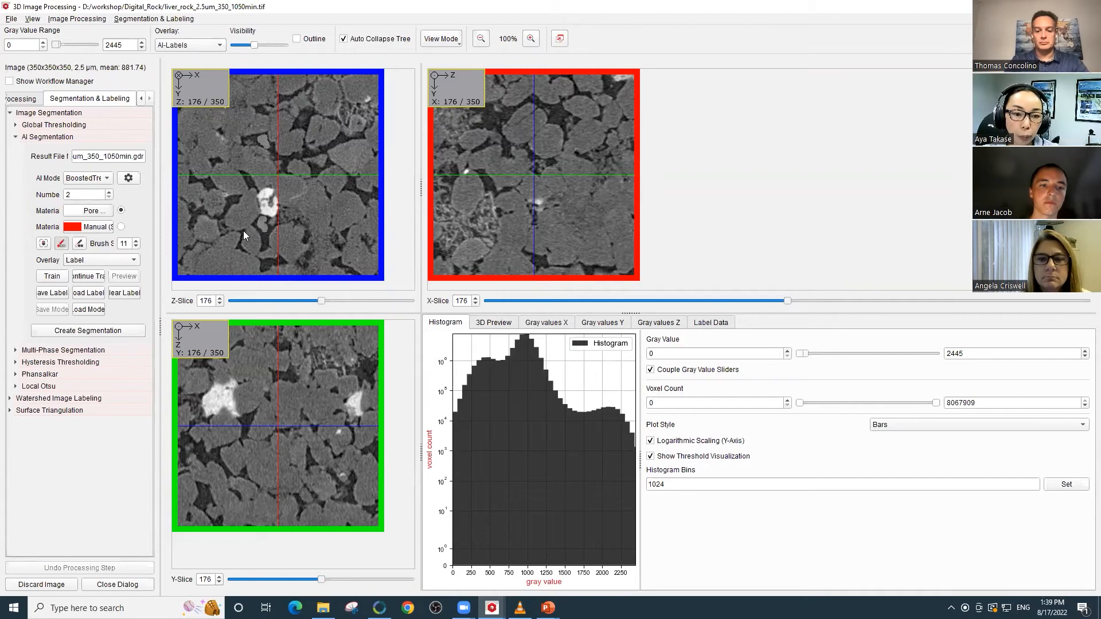
left_click(121, 228)
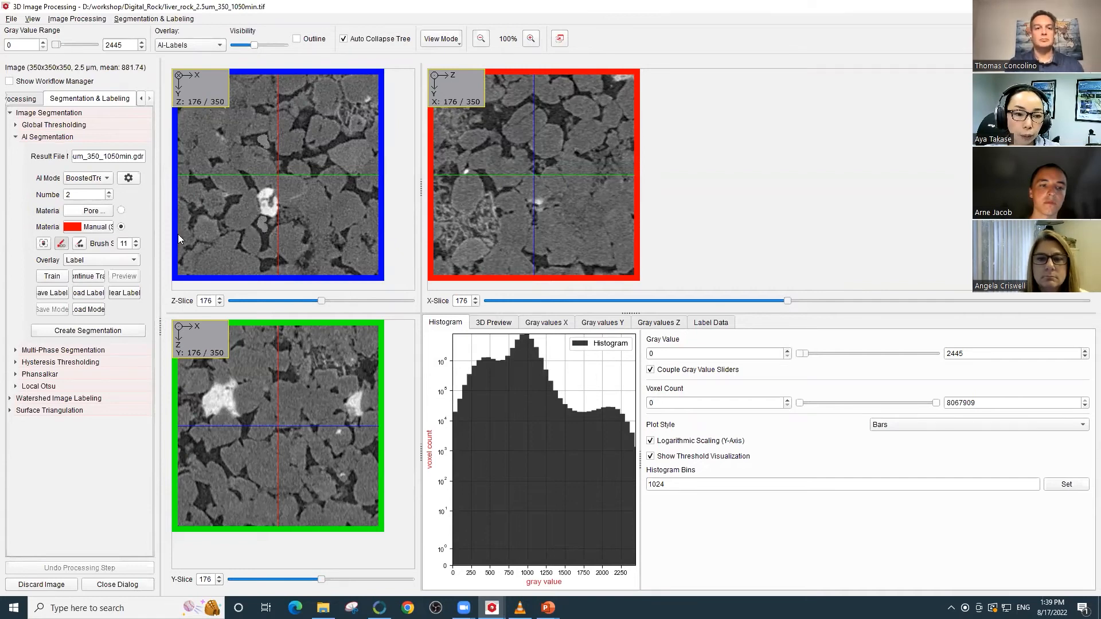
mouse_move(313, 207)
left_mouse_down()
mouse_move(317, 194)
mouse_move(317, 212)
mouse_move(266, 197)
mouse_move(267, 162)
left_mouse_up()
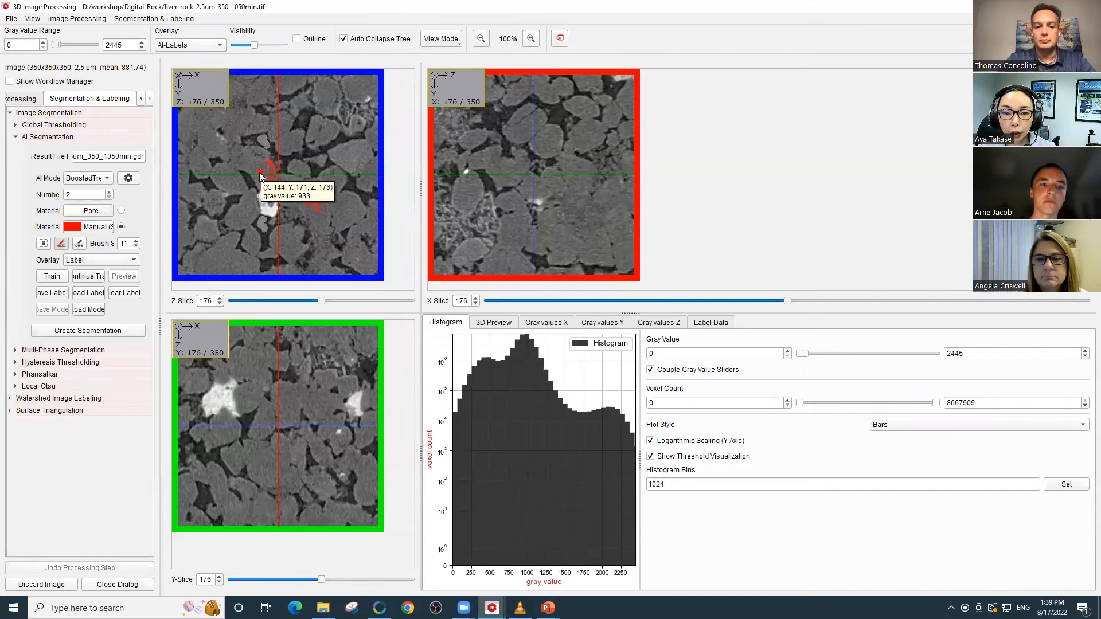
Step: Train the AI segmentation model on the painted labels and set its overlay to Preview
left_click(51, 276)
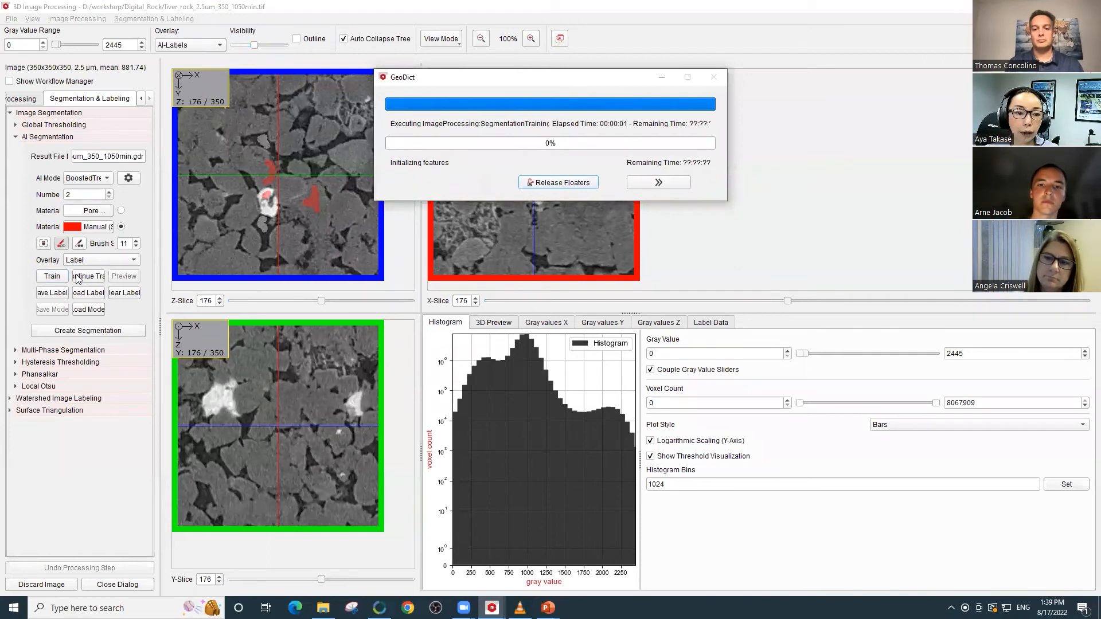
left_click(127, 261)
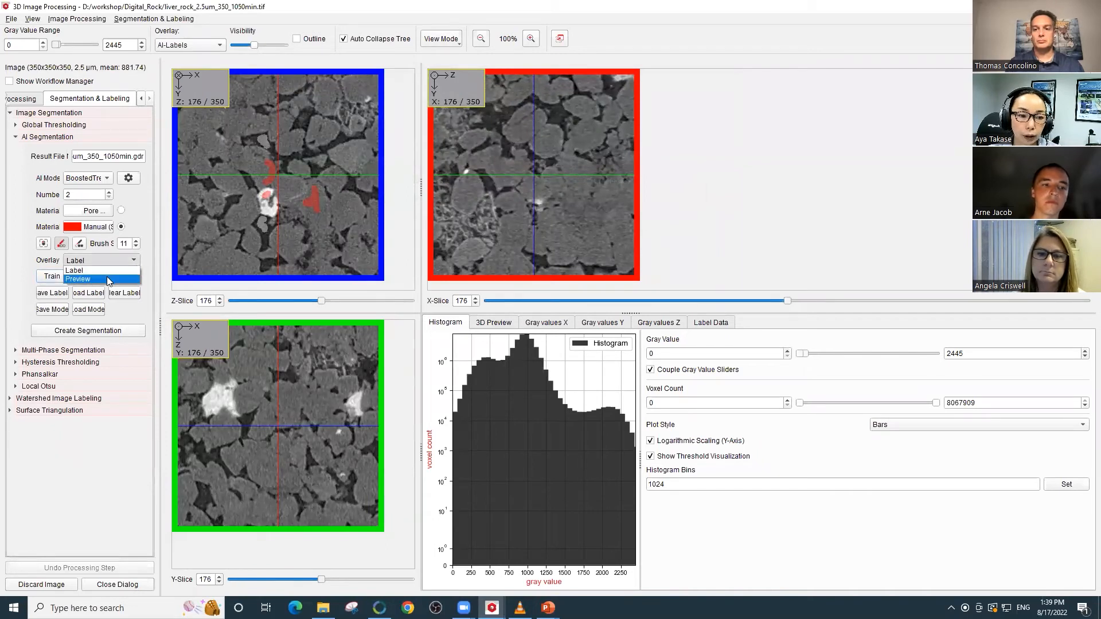
left_click(108, 279)
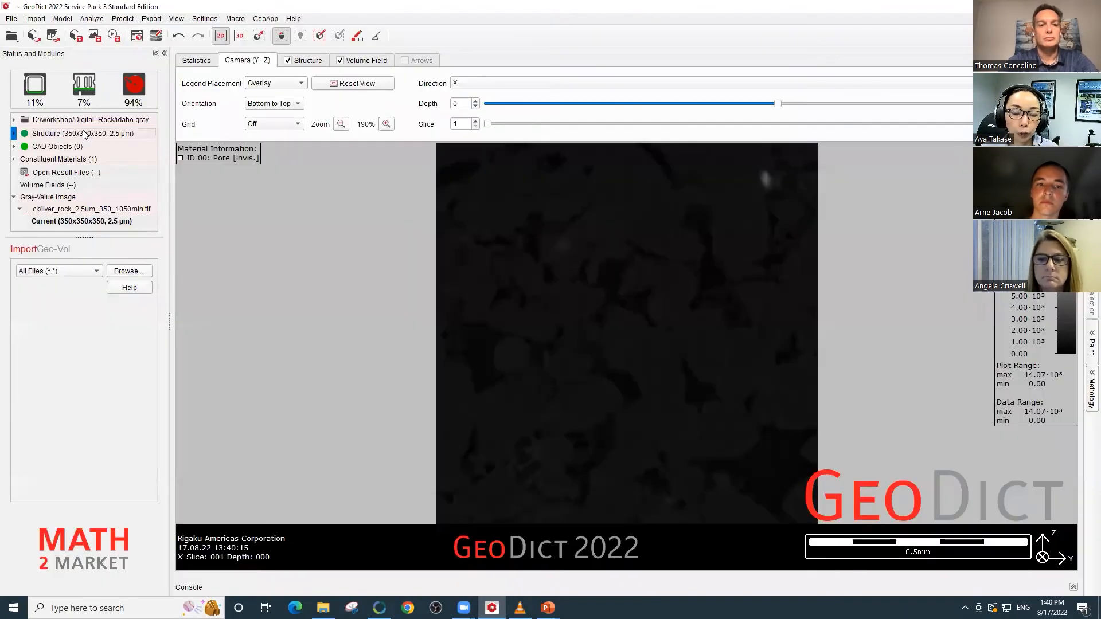
Step: Discard the liver rock structure and all its volume fields
right_click(85, 133)
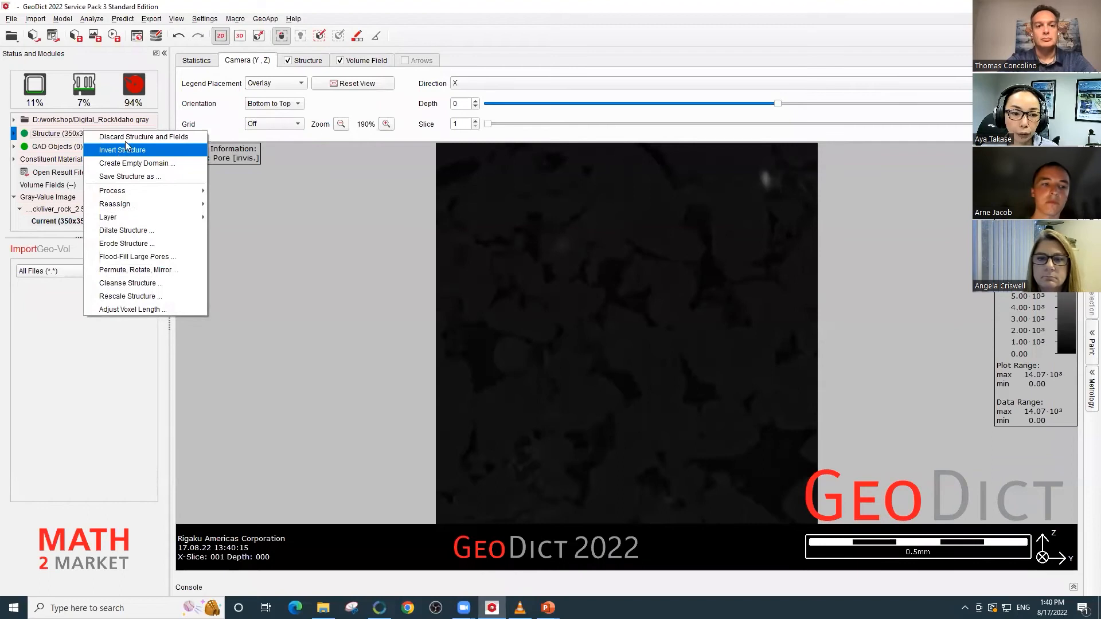
left_click(125, 138)
left_click(630, 312)
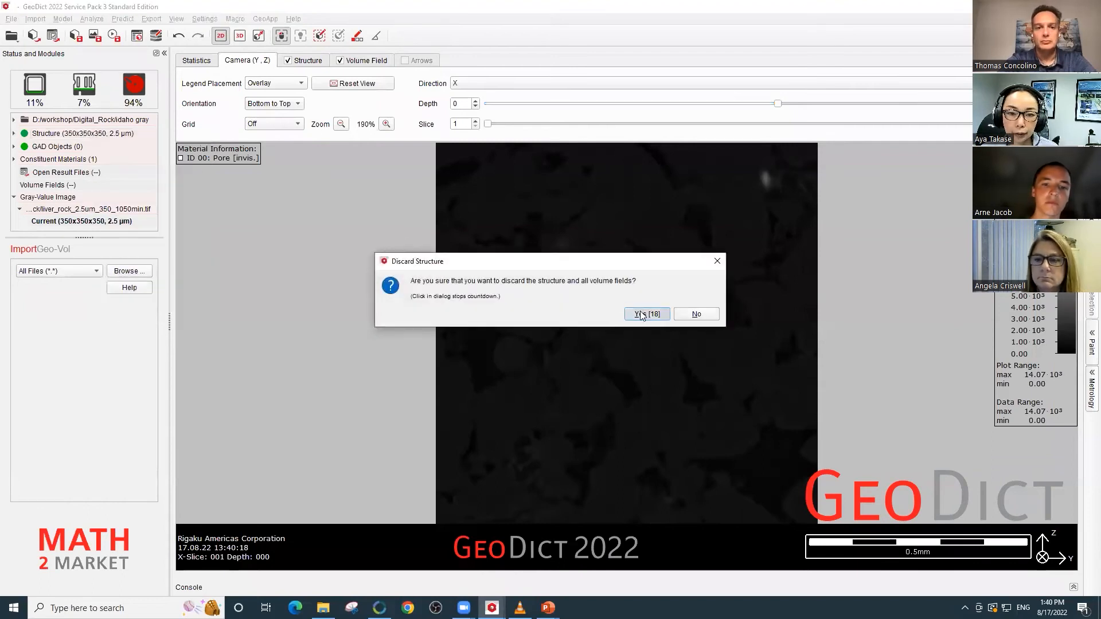
Step: Import "idaho_gray_5um_350_140min.tif" from the Digital_Rock folder with a voxel length of 5 µm for 3D image processing
left_click(113, 273)
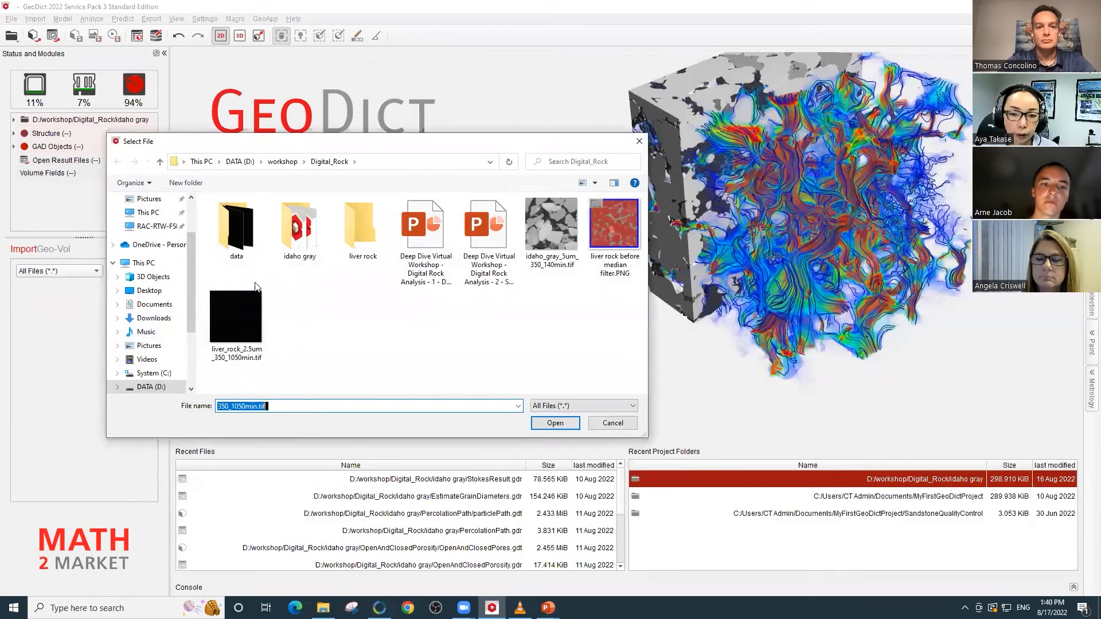
left_click(555, 245)
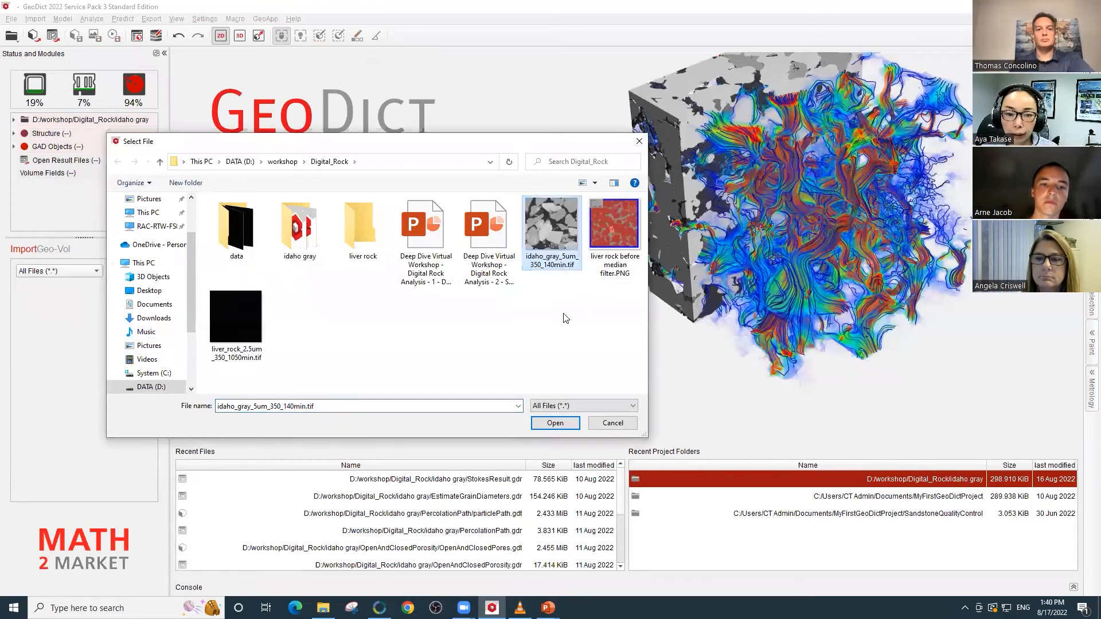
left_click(565, 424)
left_click(555, 341)
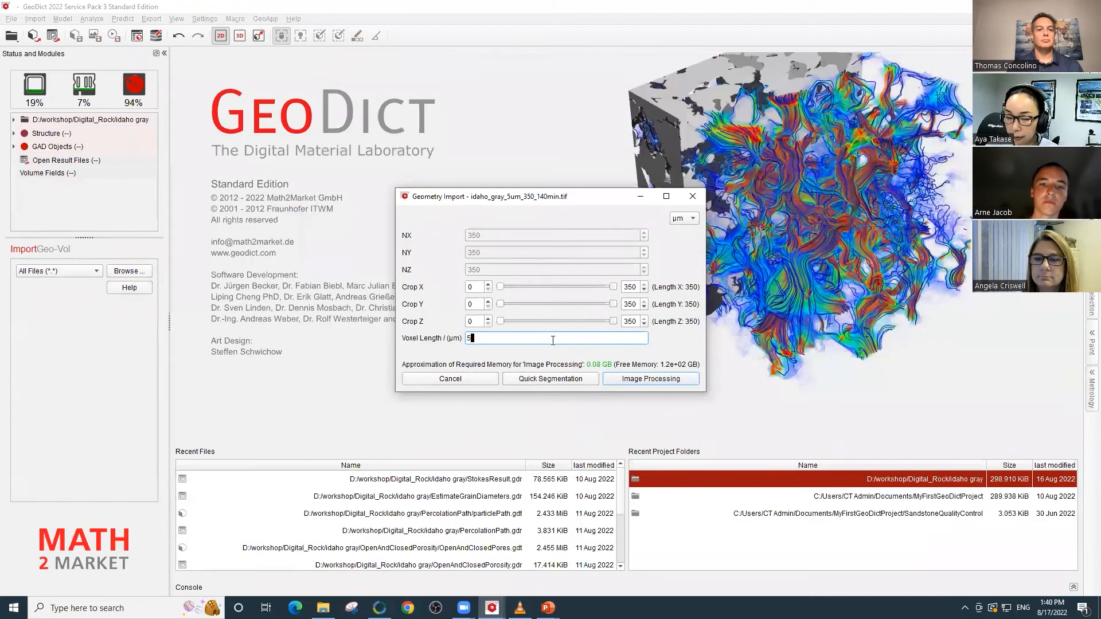
type("5")
left_click(640, 379)
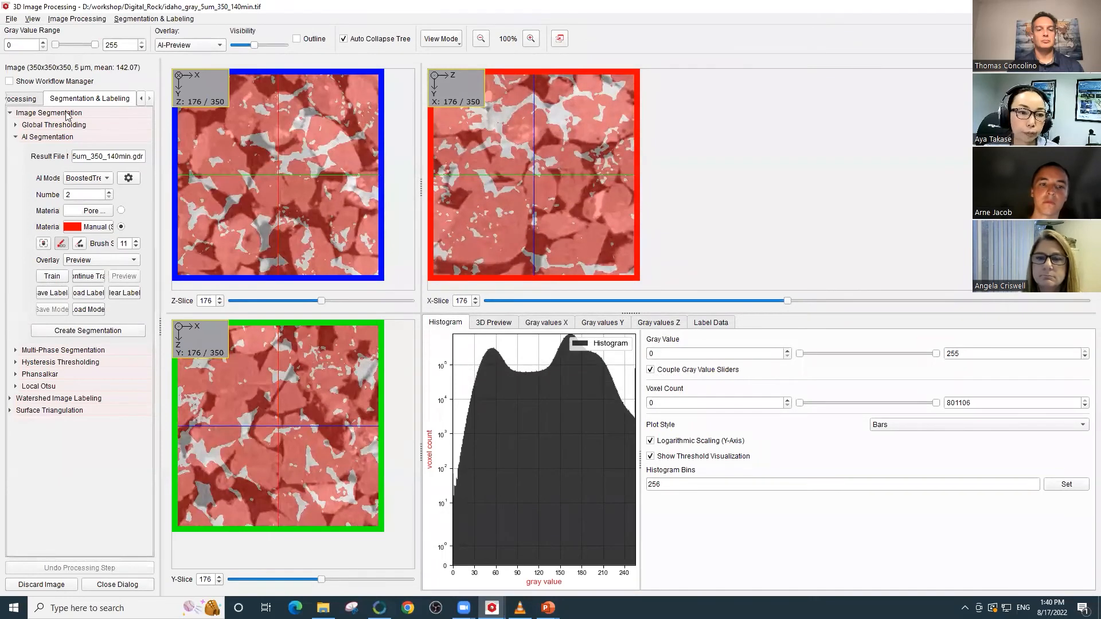
Step: Switch to Global Thresholding with a single Otsu threshold and vary the overlay visibility to check the segmentation on the slices
left_click(16, 137)
left_click(16, 124)
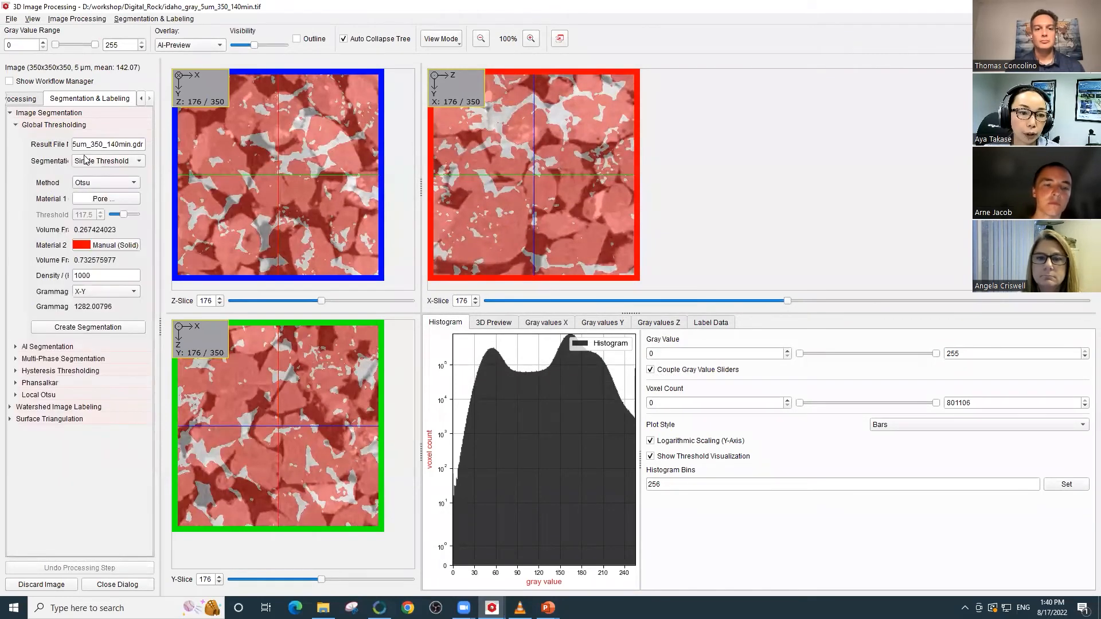
left_click(103, 184)
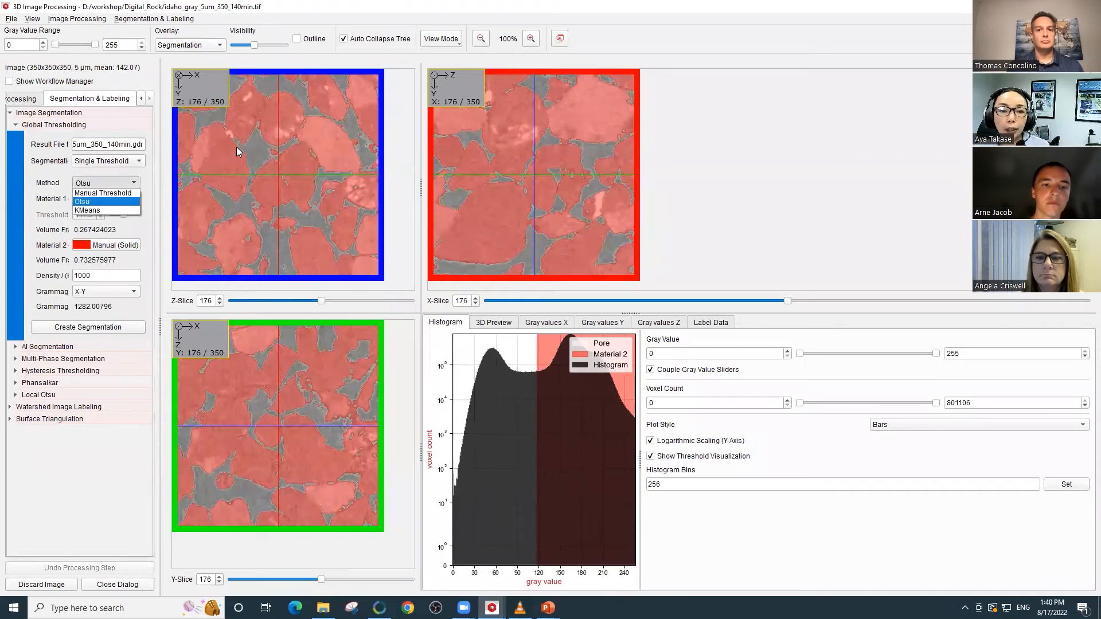
left_click(235, 46)
left_click_drag(233, 45, 259, 45)
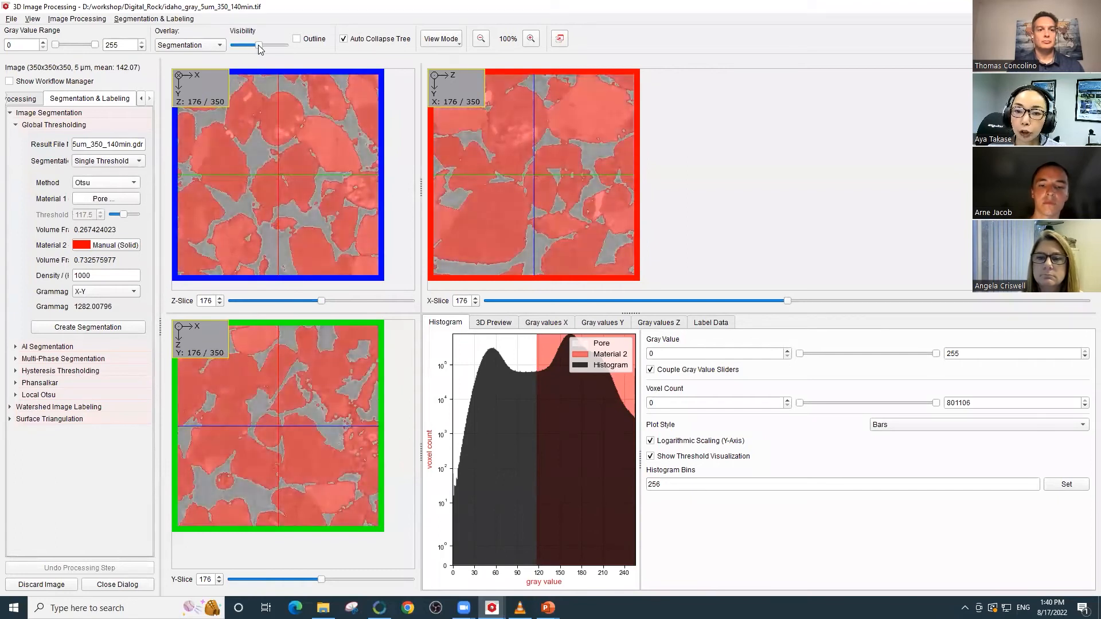
Step: Create the Otsu segmentation, overwriting the existing result file "idaho_gray_5um_350_140min.gdr", and close the result report
left_click(123, 331)
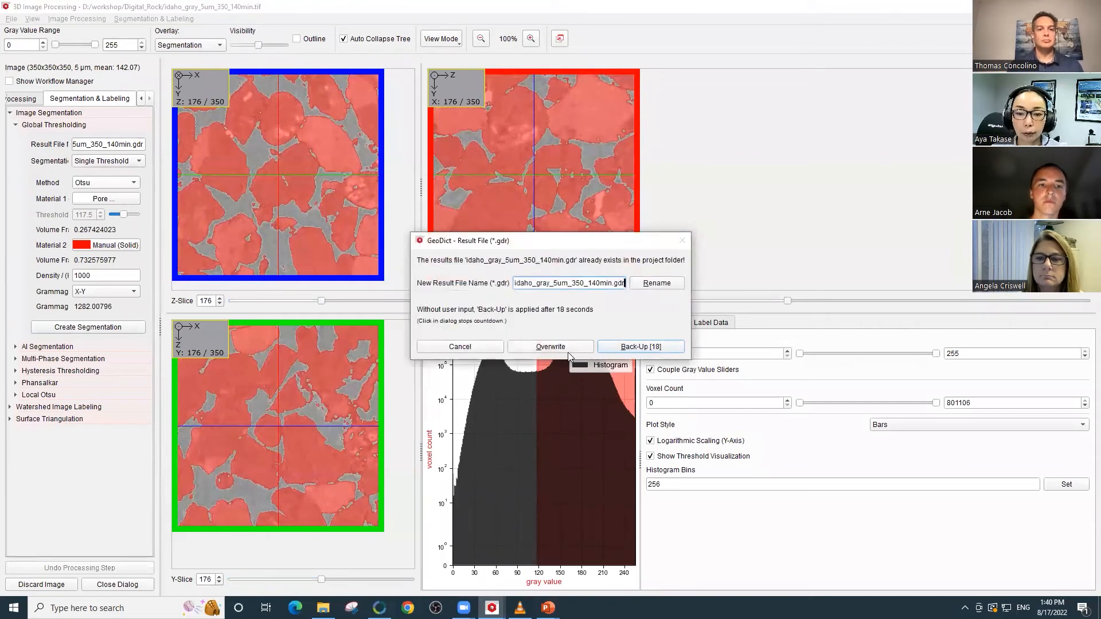
left_click(568, 349)
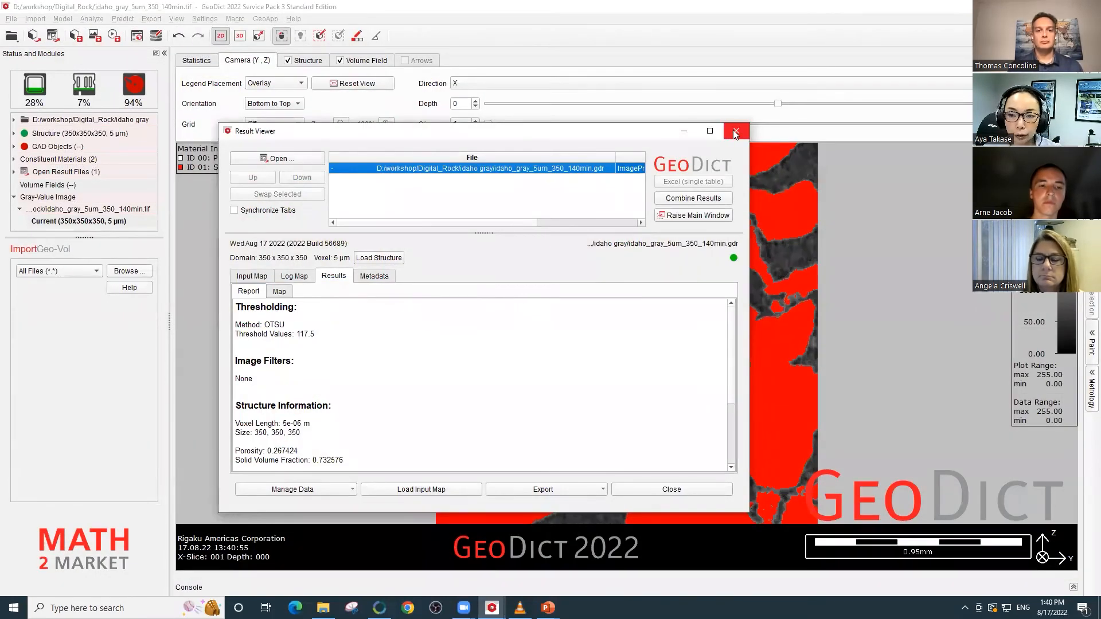
left_click(735, 132)
Step: Show the segmented structure in 3D and change the color of the solid material (ID 01) to light gray
left_click(240, 35)
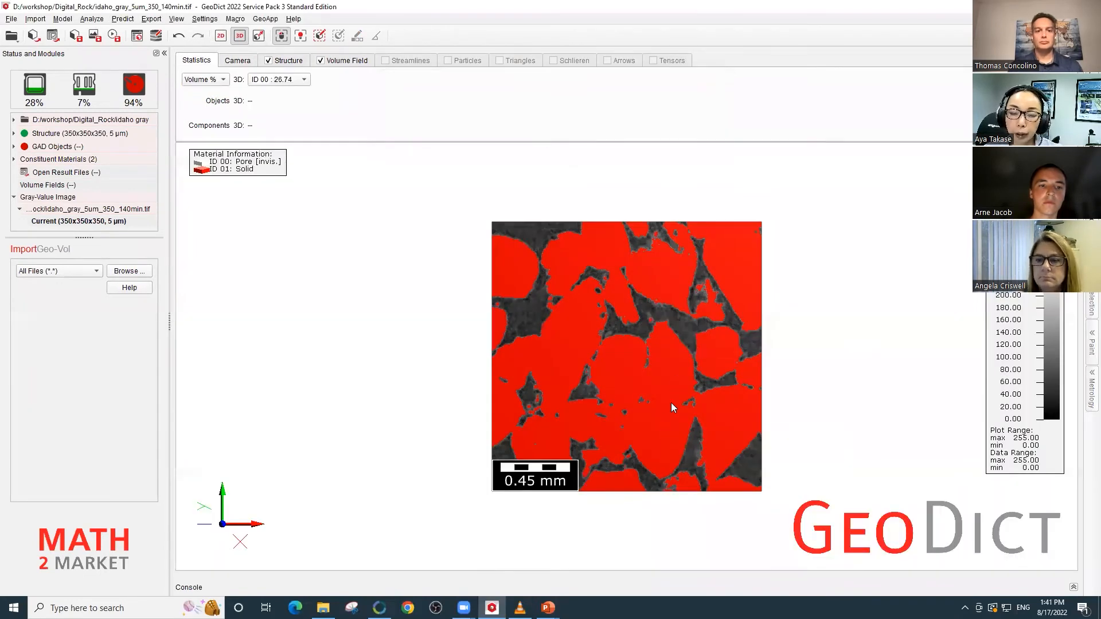
mouse_move(671, 403)
left_mouse_down()
mouse_move(705, 242)
mouse_move(592, 381)
mouse_move(666, 390)
left_mouse_up()
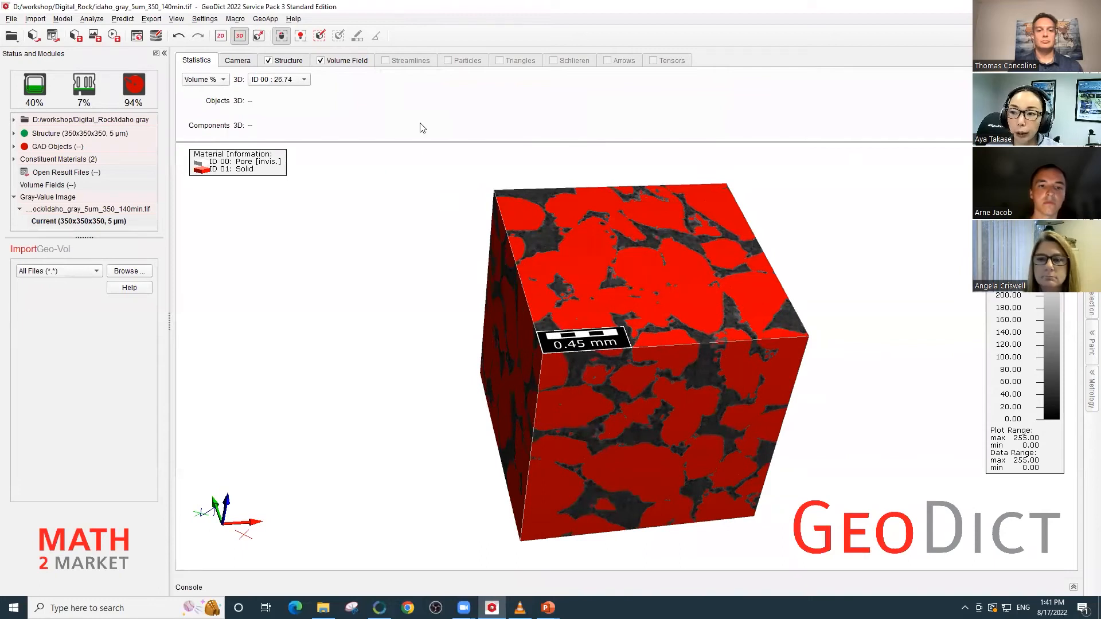
left_click(1092, 97)
left_click(978, 129)
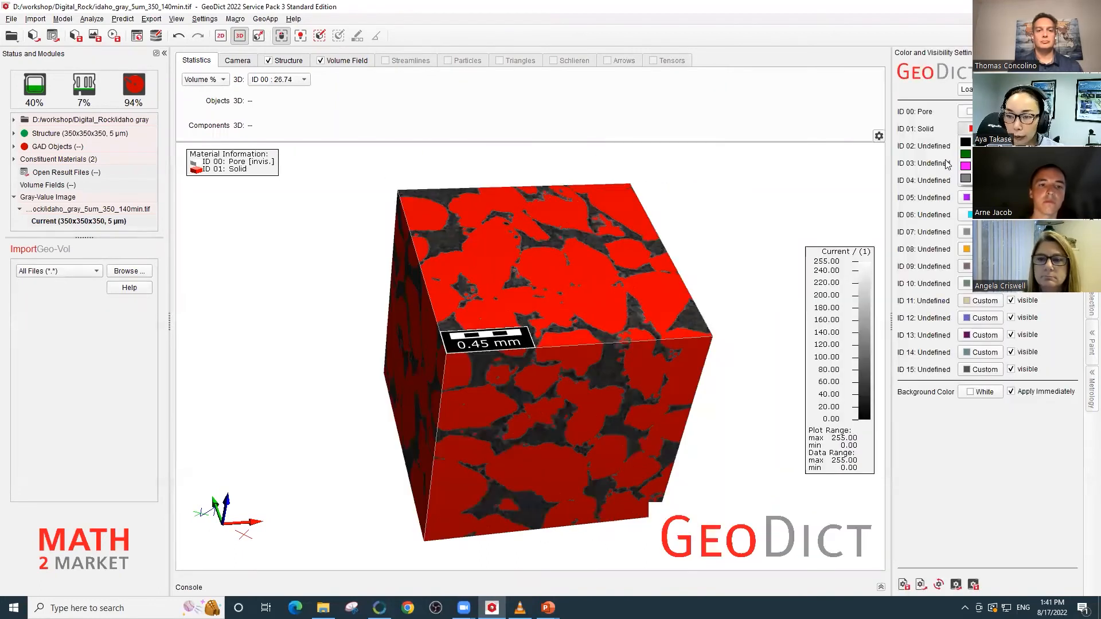
left_click(984, 167)
Step: Set the structure renderer to Smooth
left_click(288, 61)
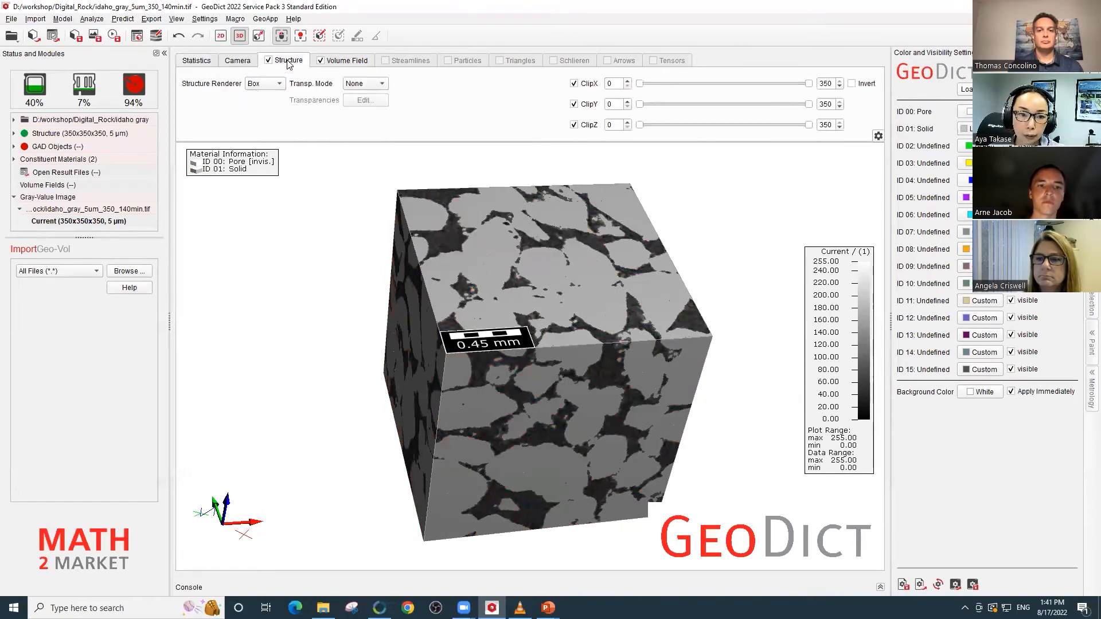
left_click(265, 83)
left_click(271, 104)
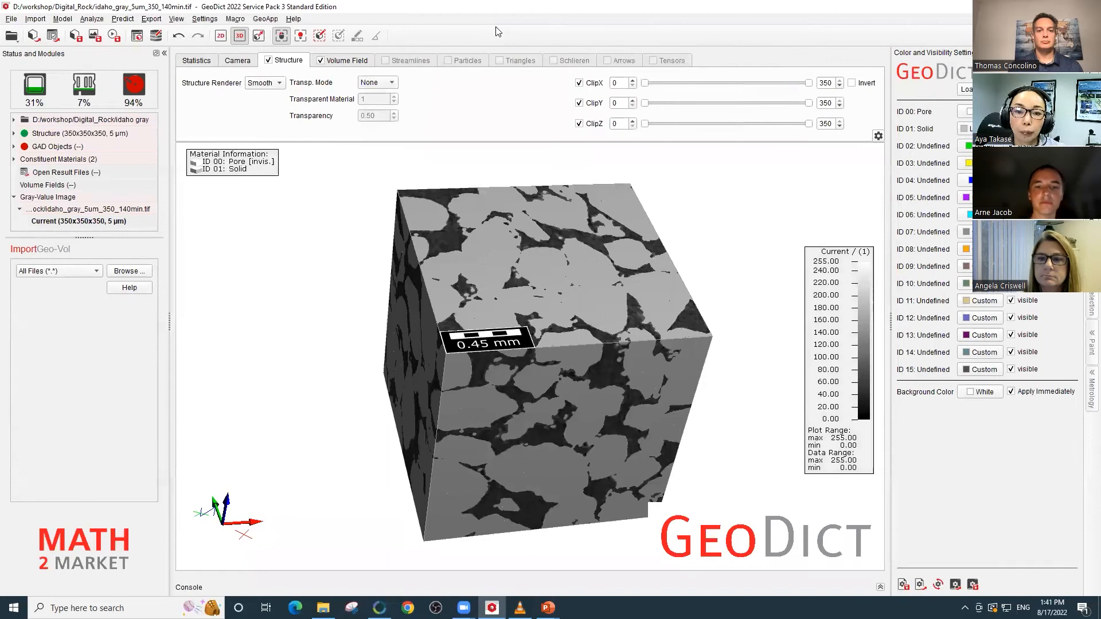
Step: Hide and show the structure to compare it with the gray-value image, and hide the volume field
left_click(268, 60)
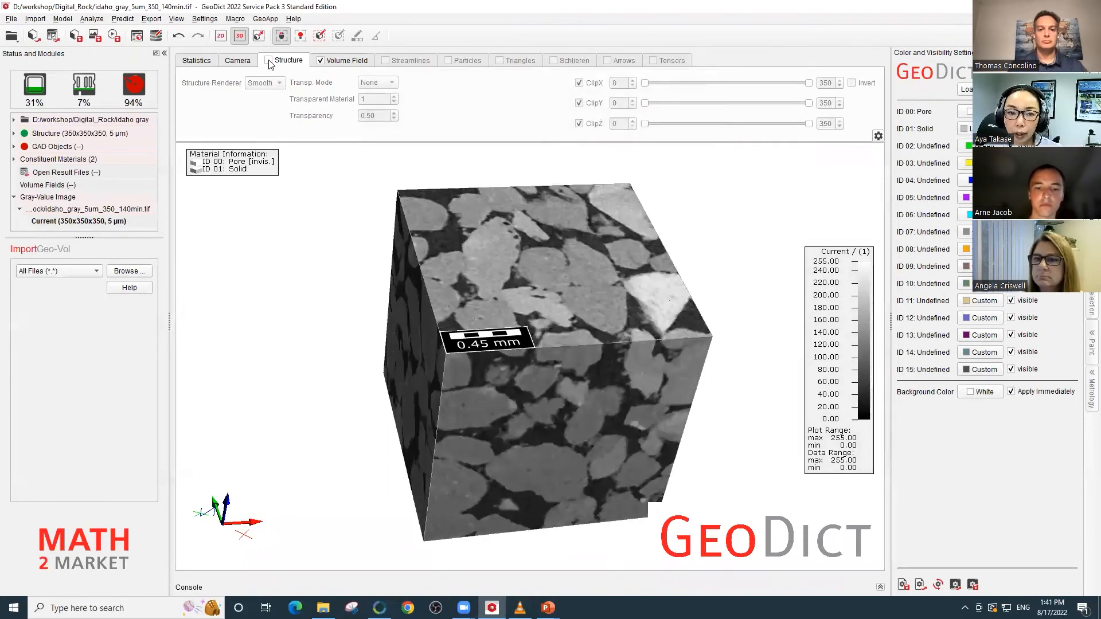
left_click(268, 60)
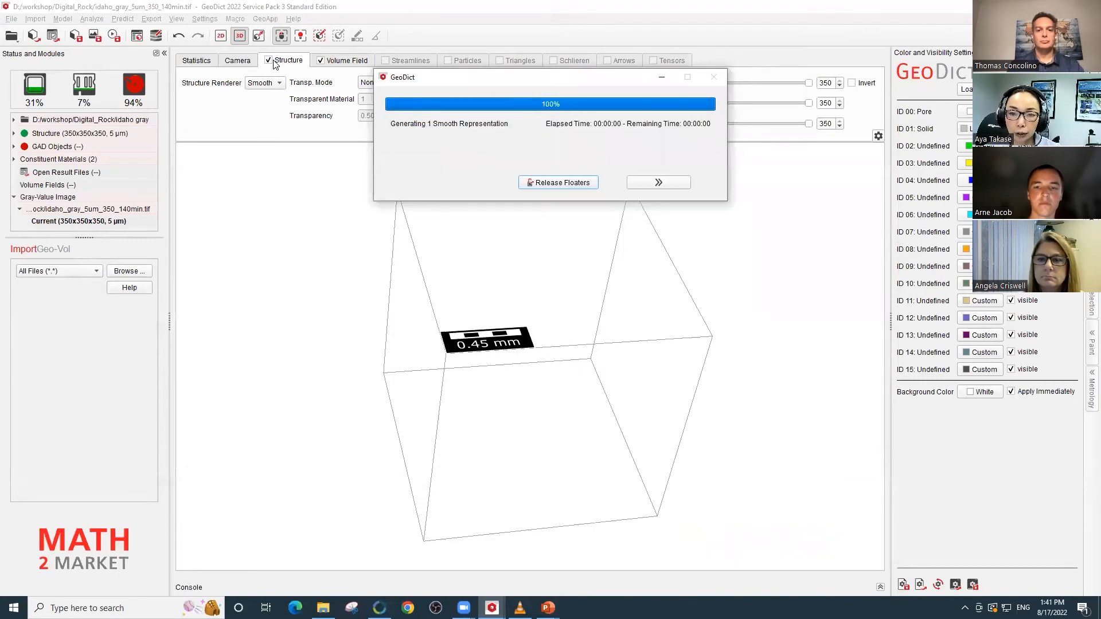
left_click(321, 60)
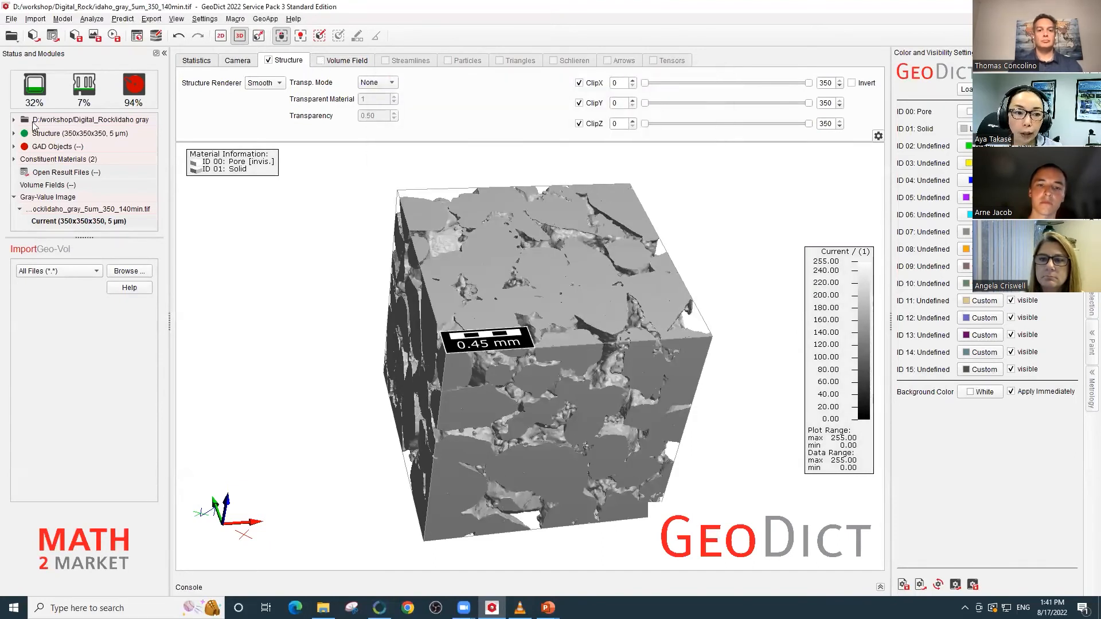
right_click(71, 136)
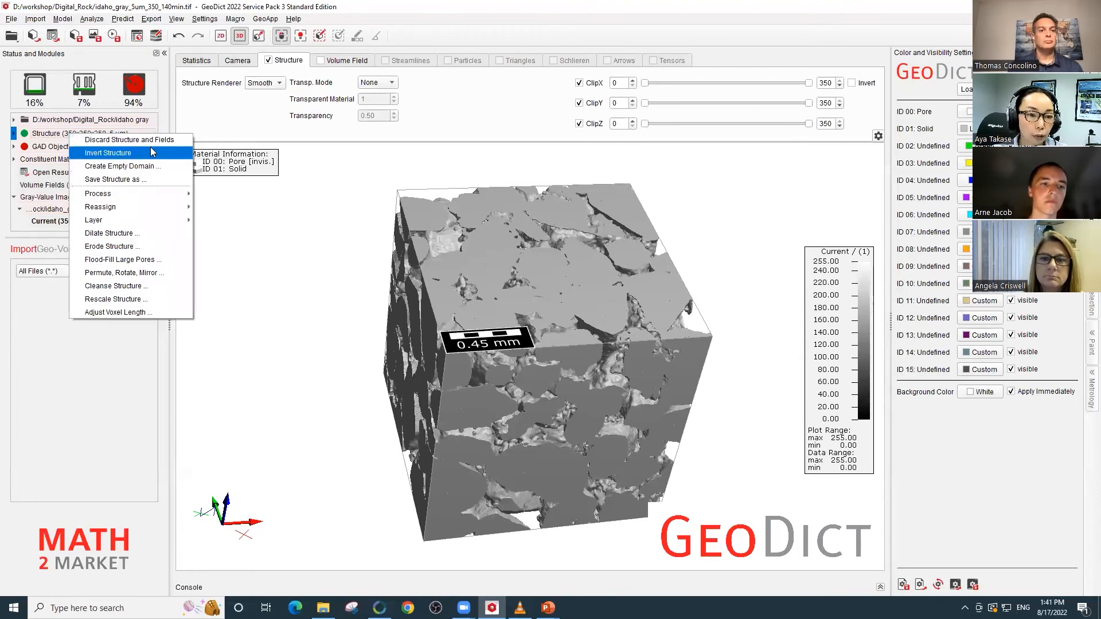
left_click(300, 236)
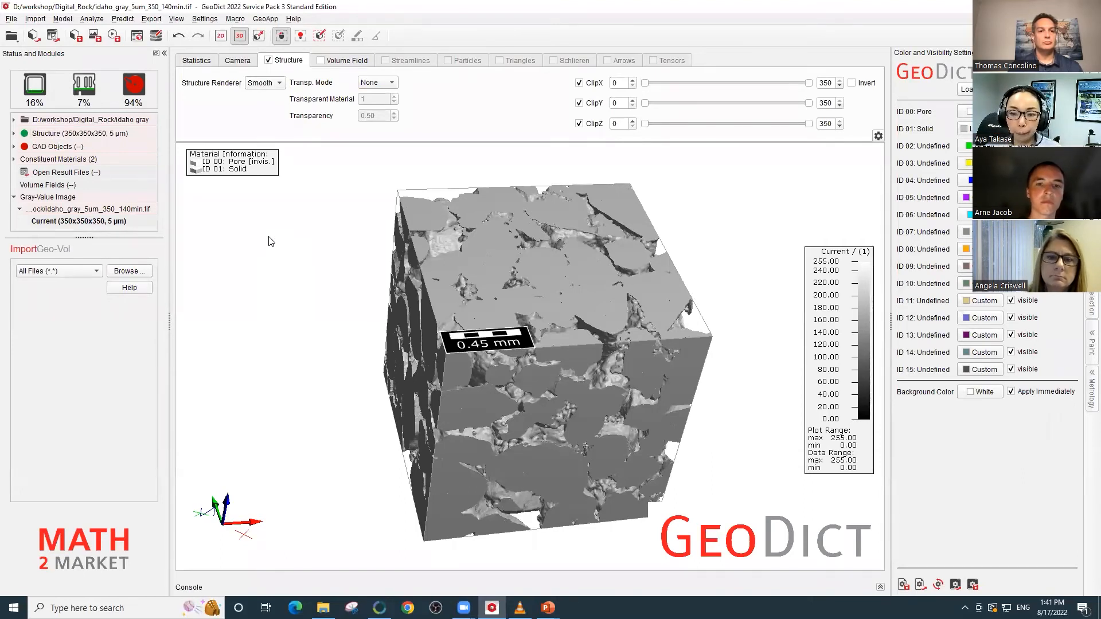
left_click_drag(497, 275, 506, 237)
mouse_move(506, 238)
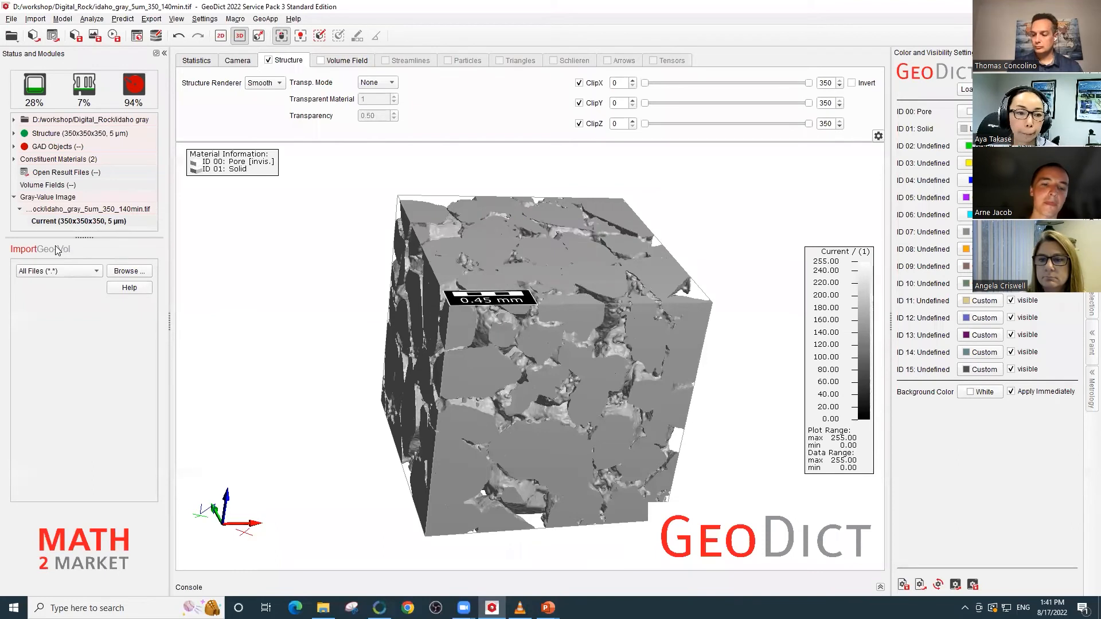
Step: Open the PoroDict analysis module for the segmented structure
left_click(92, 19)
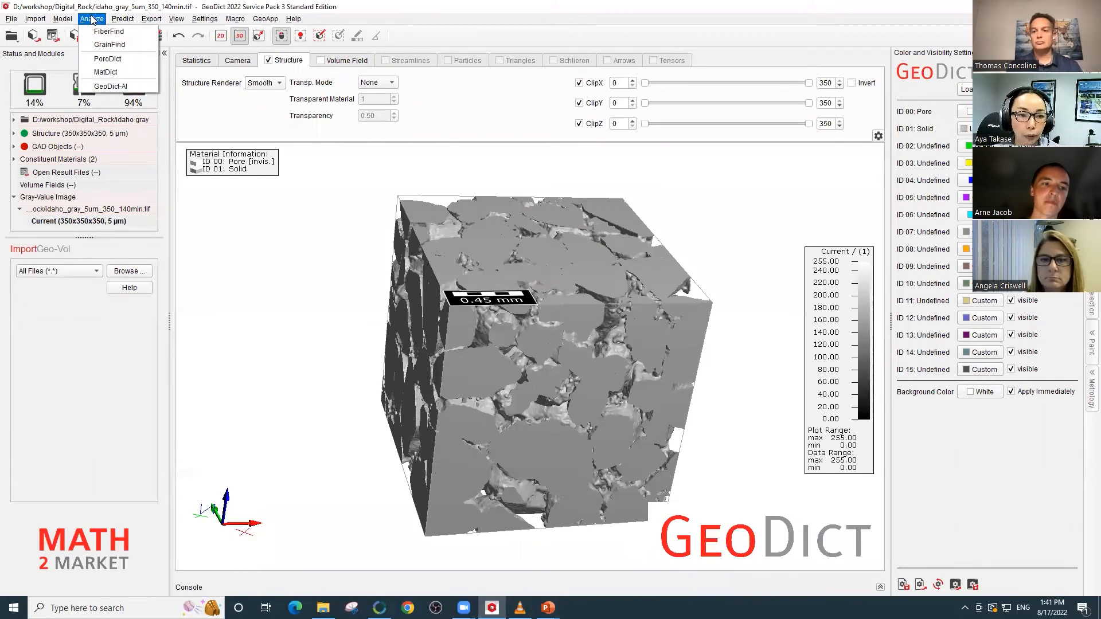
left_click(94, 58)
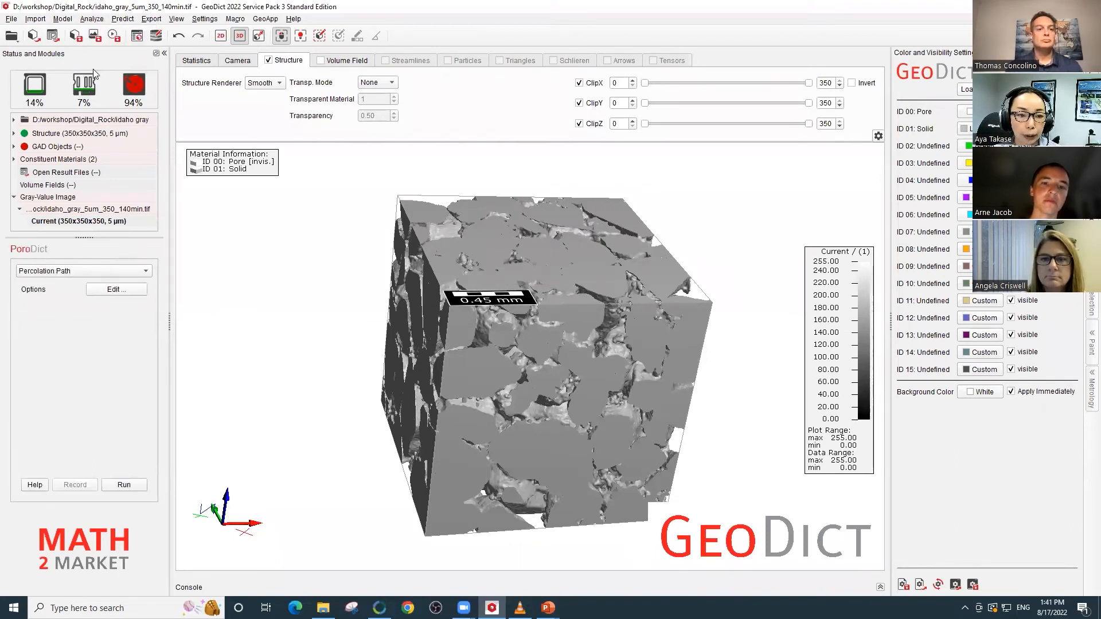
Step: Select the Open and Closed Porosity analysis and accept its options with Face neighborhood mode and inflow planes z=1 and z=NZ
left_click(119, 273)
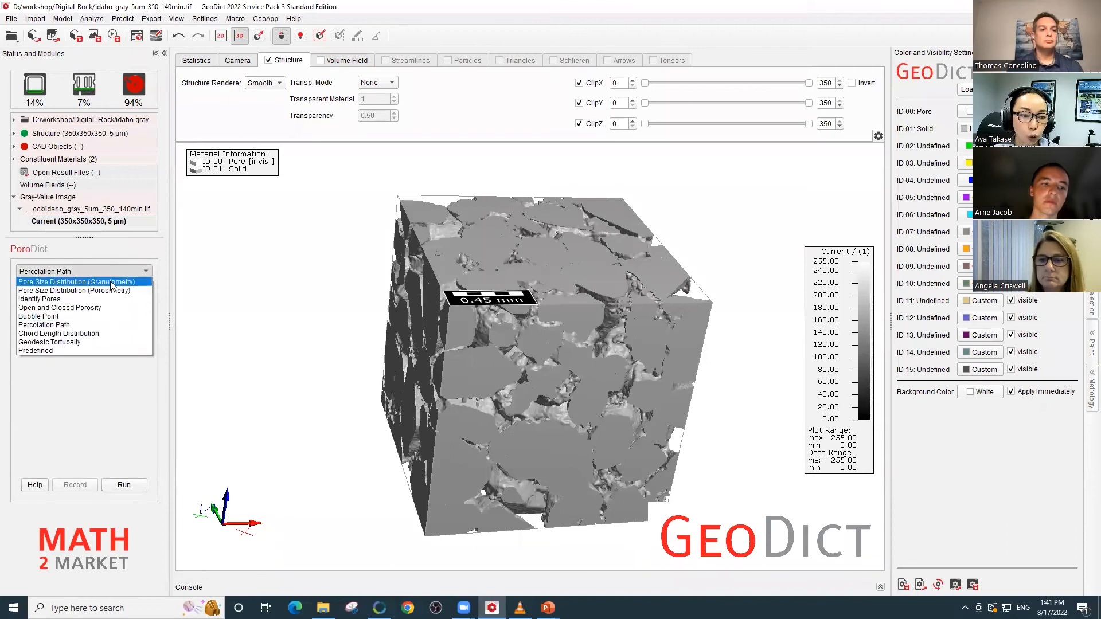
left_click(107, 309)
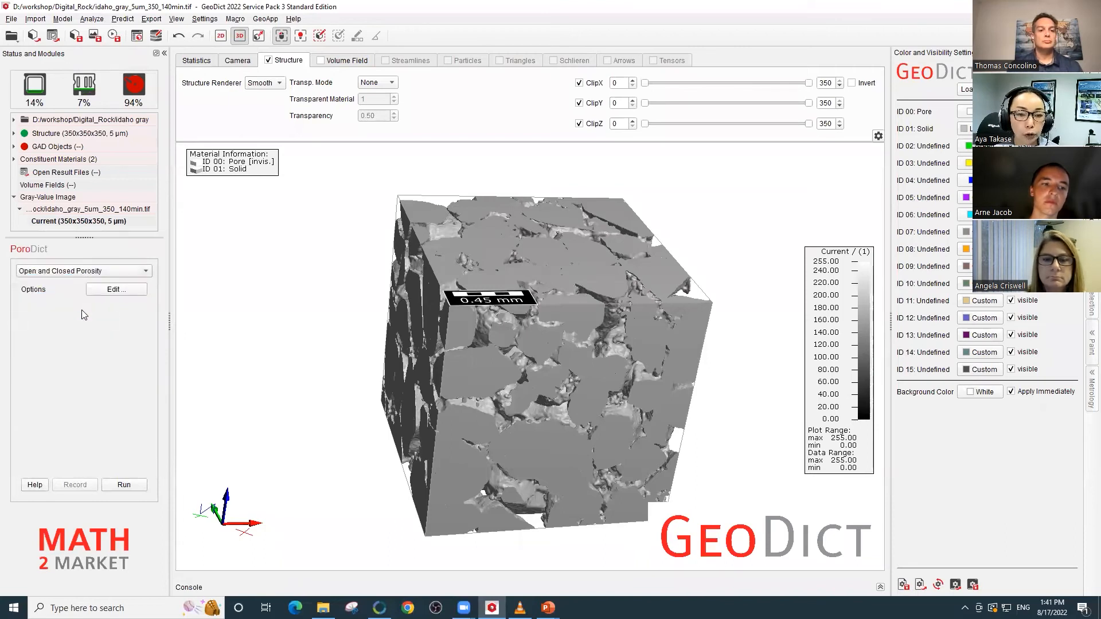
left_click(115, 291)
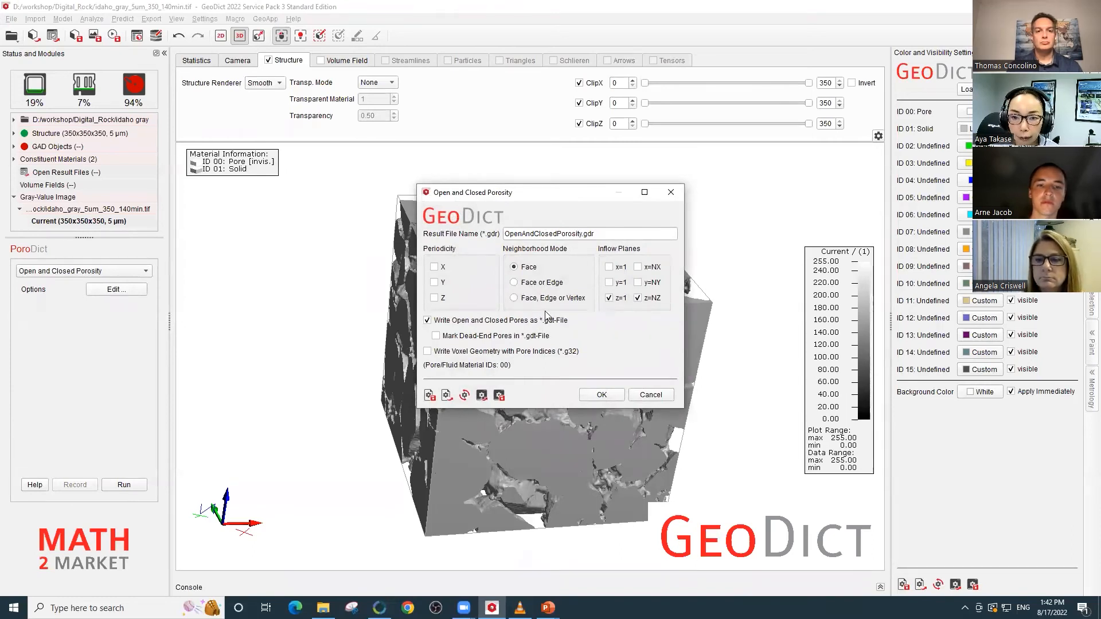
left_click(601, 395)
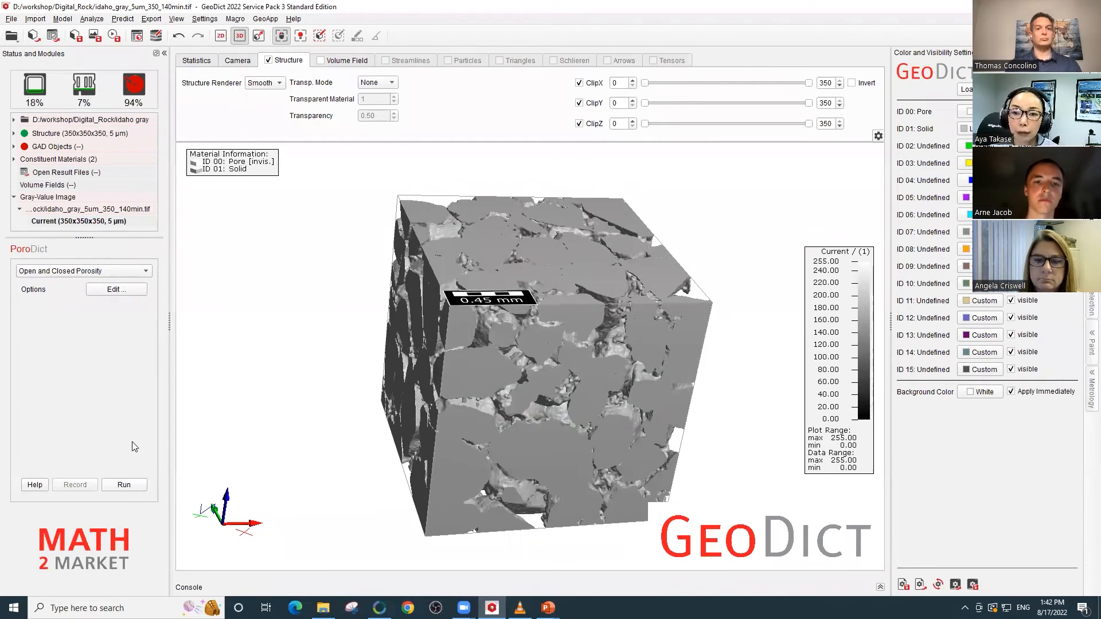
Step: Open the saved result file OpenAndClosedPorosity.gdr and examine the closed porosity in its report
left_click(54, 39)
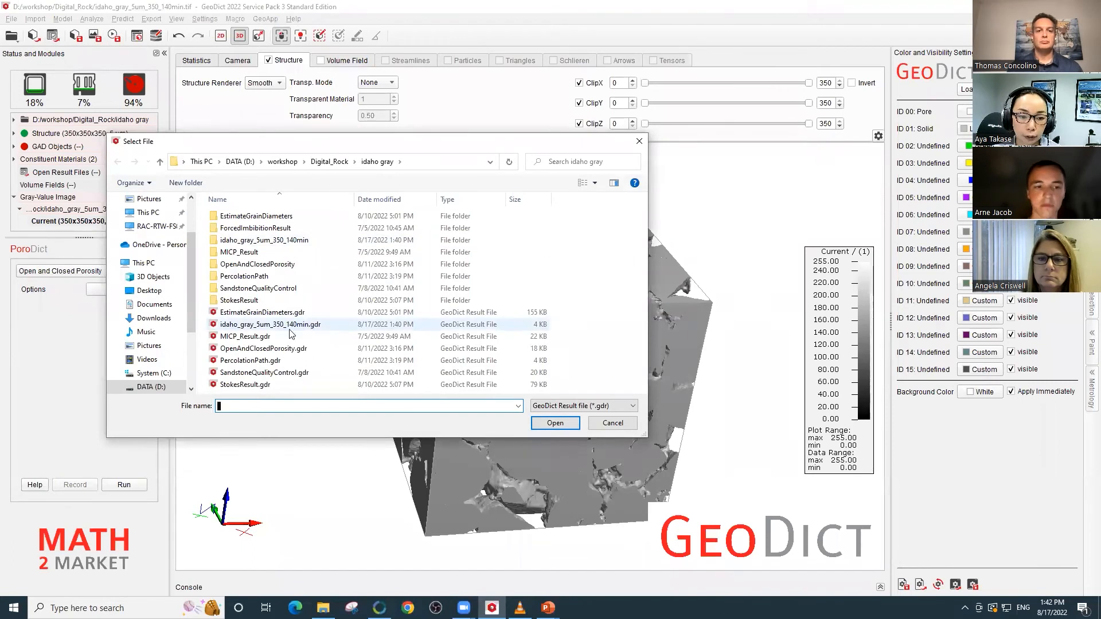
left_click(268, 348)
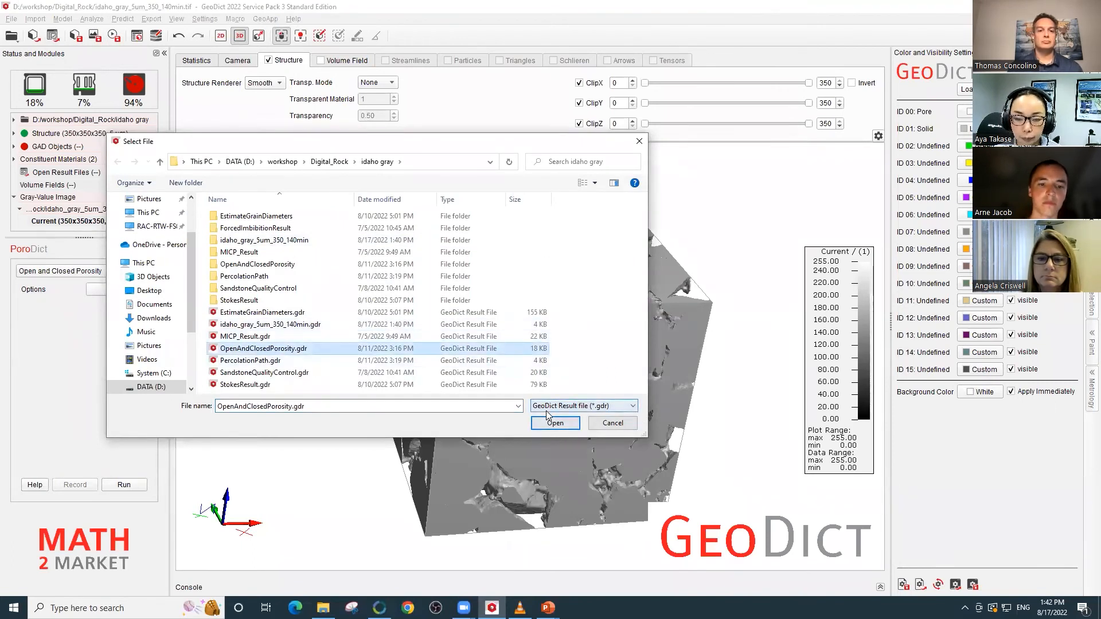
left_click(573, 423)
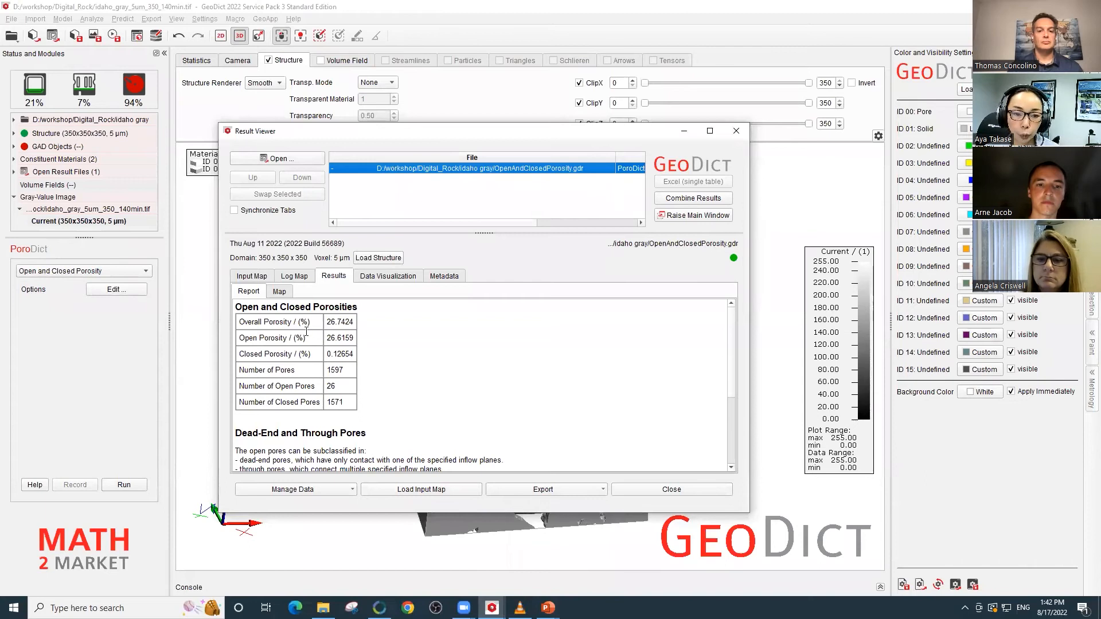
left_click_drag(329, 322, 333, 354)
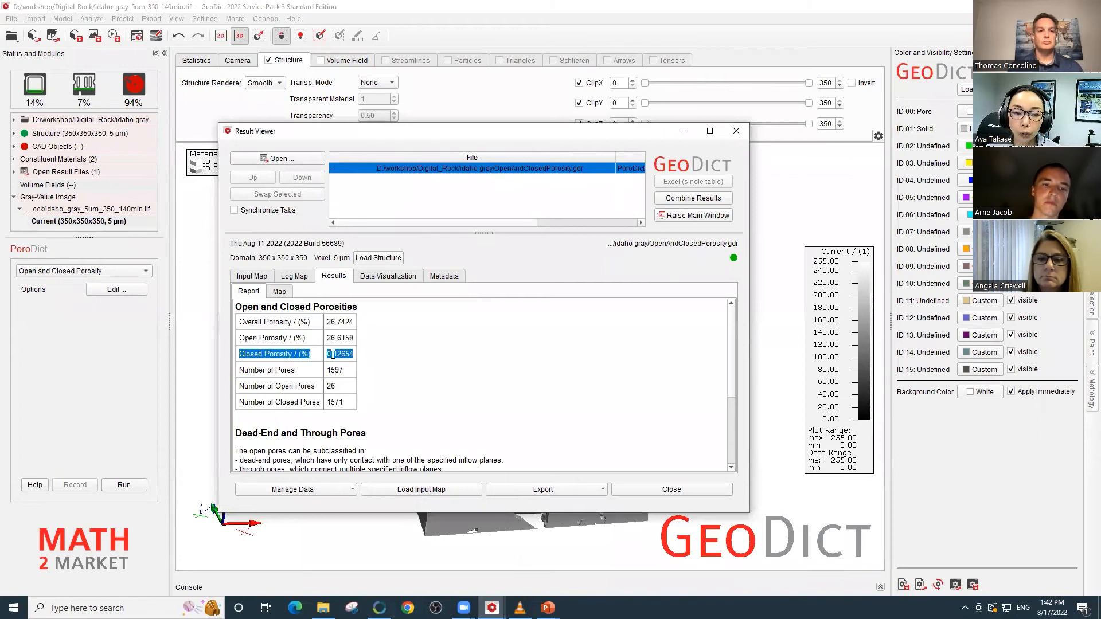
left_click(413, 352)
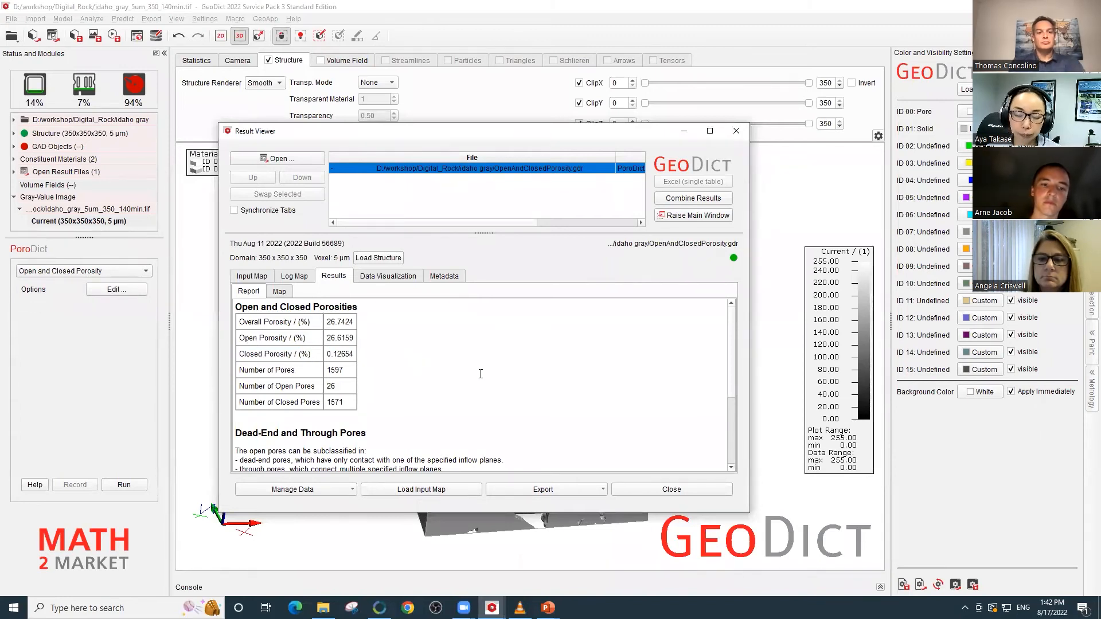
Step: Load the open and closed pores from the porosity result as a structure (*.gdt) and close the result viewer
left_click(412, 277)
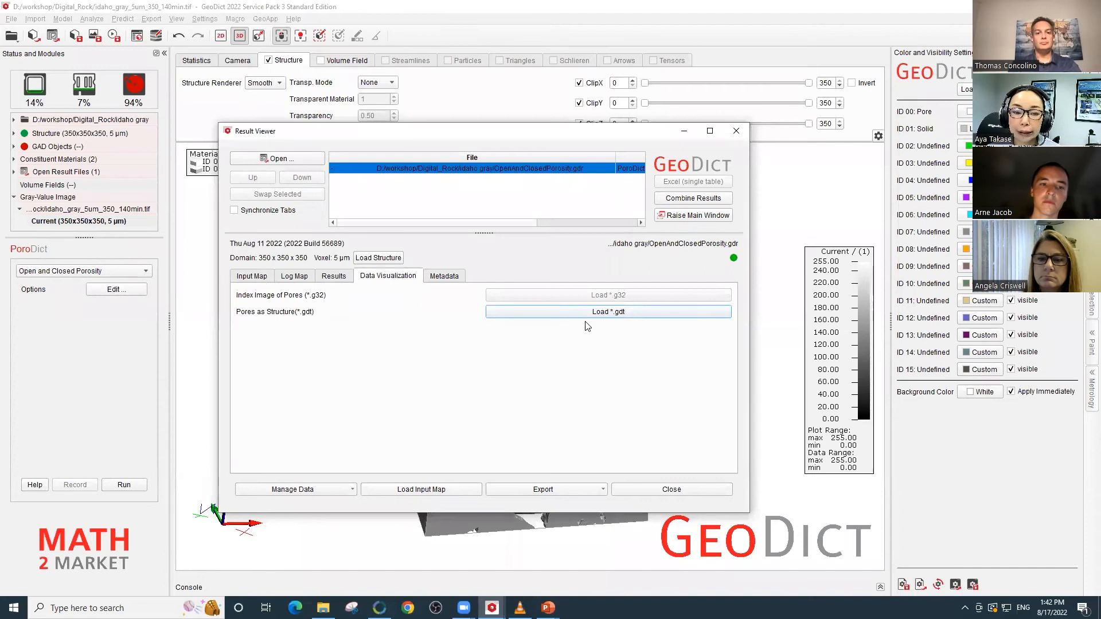
left_click(635, 314)
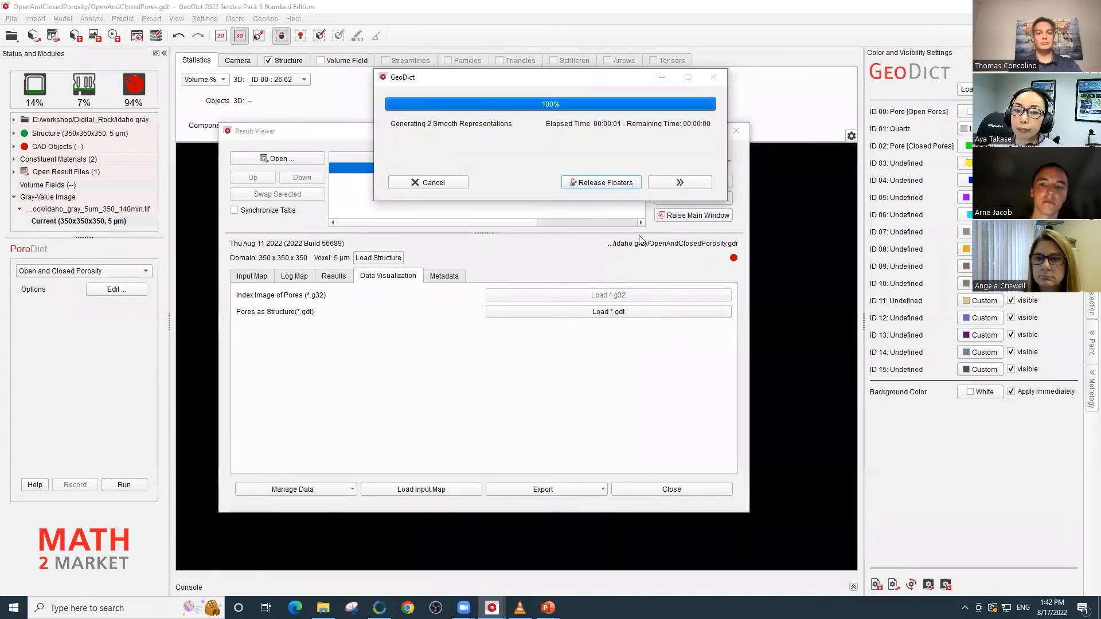
left_click(733, 132)
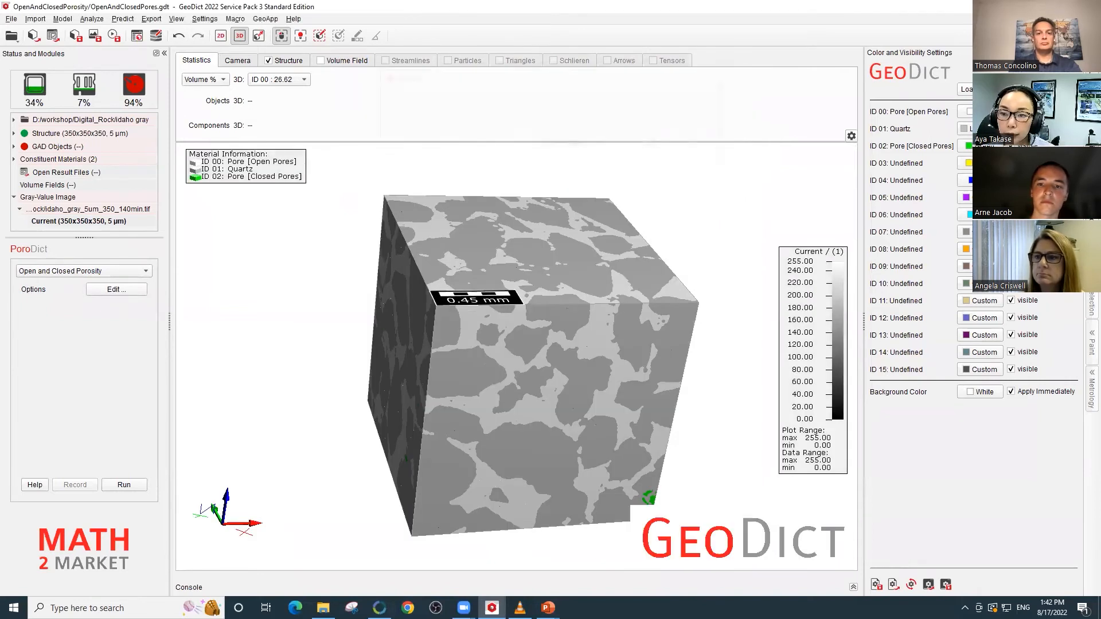
Step: Color the open pores (ID 00) yellow, hide the quartz (ID 01), and inspect the pore space in 3D
left_click(980, 111)
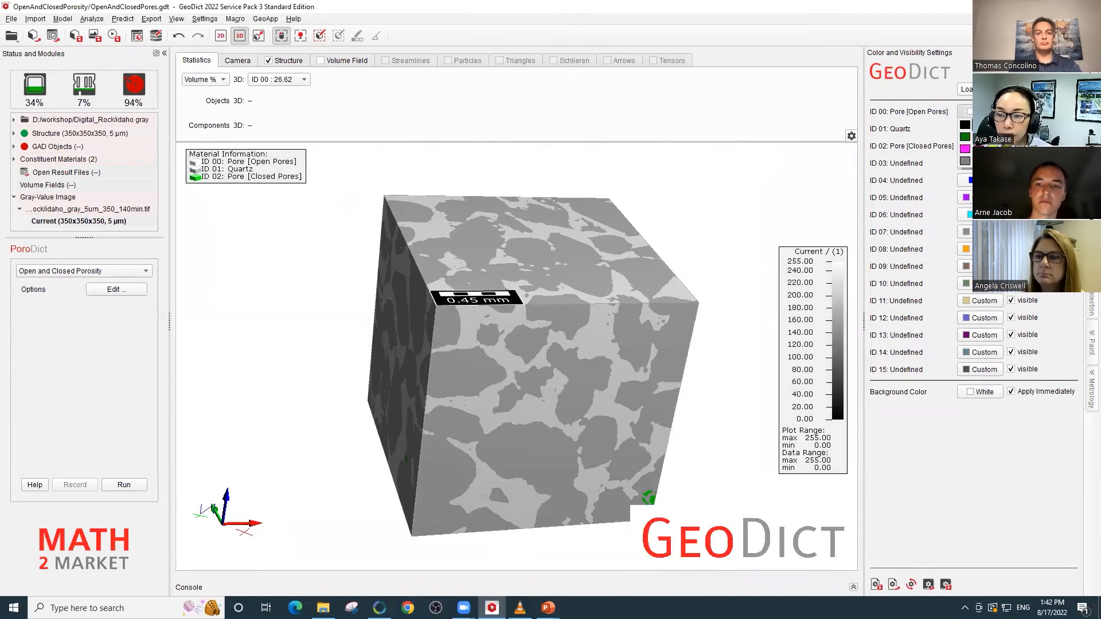
left_click(990, 149)
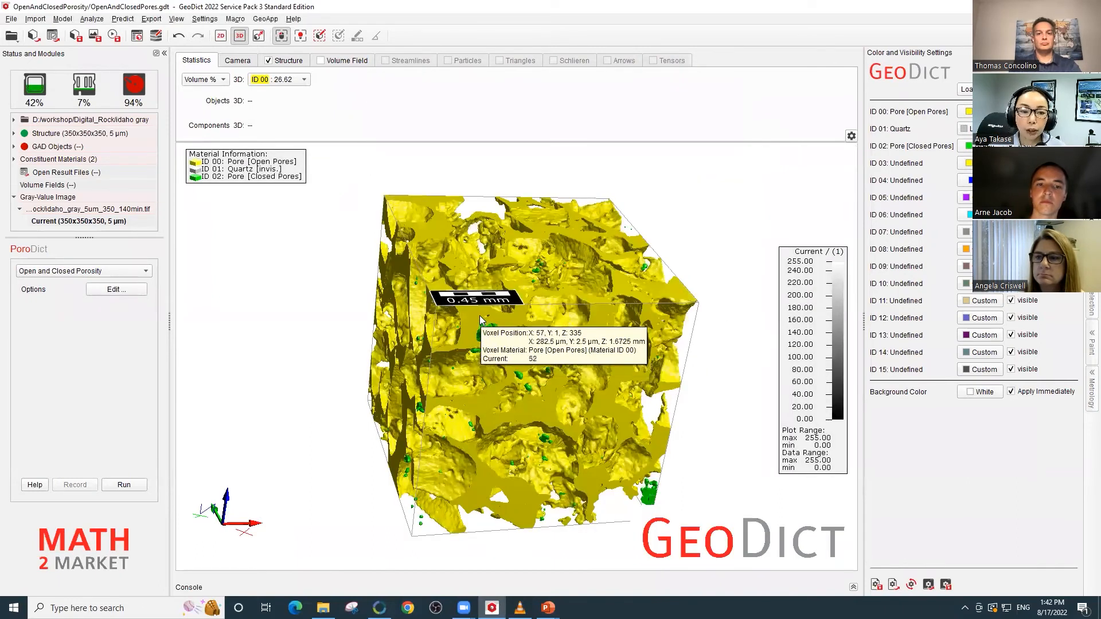
left_click_drag(462, 313, 488, 321)
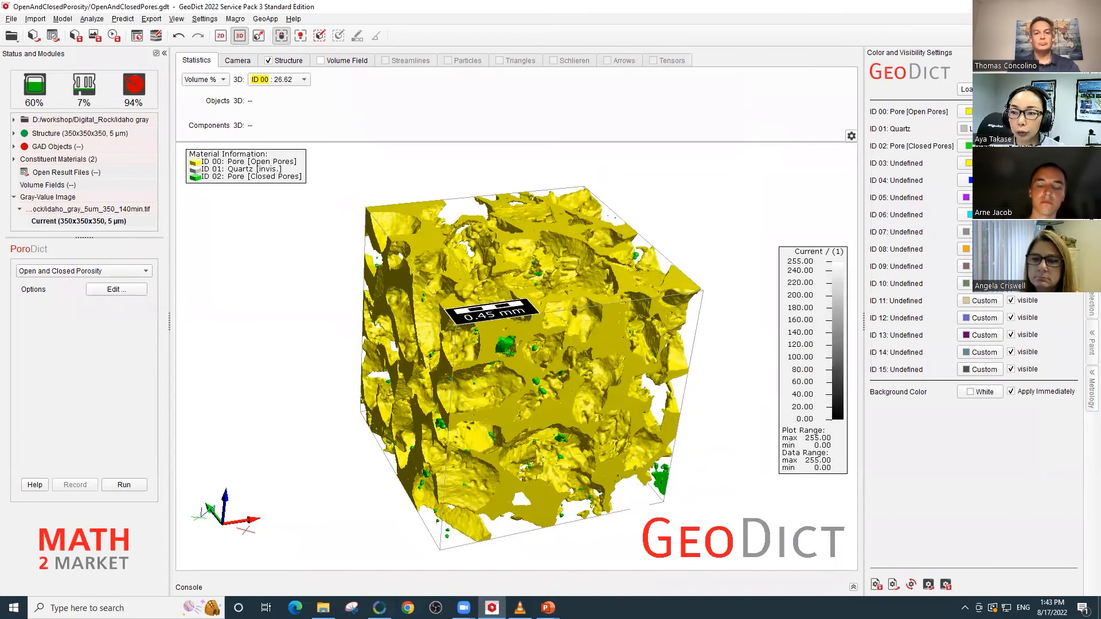
left_click(1011, 111)
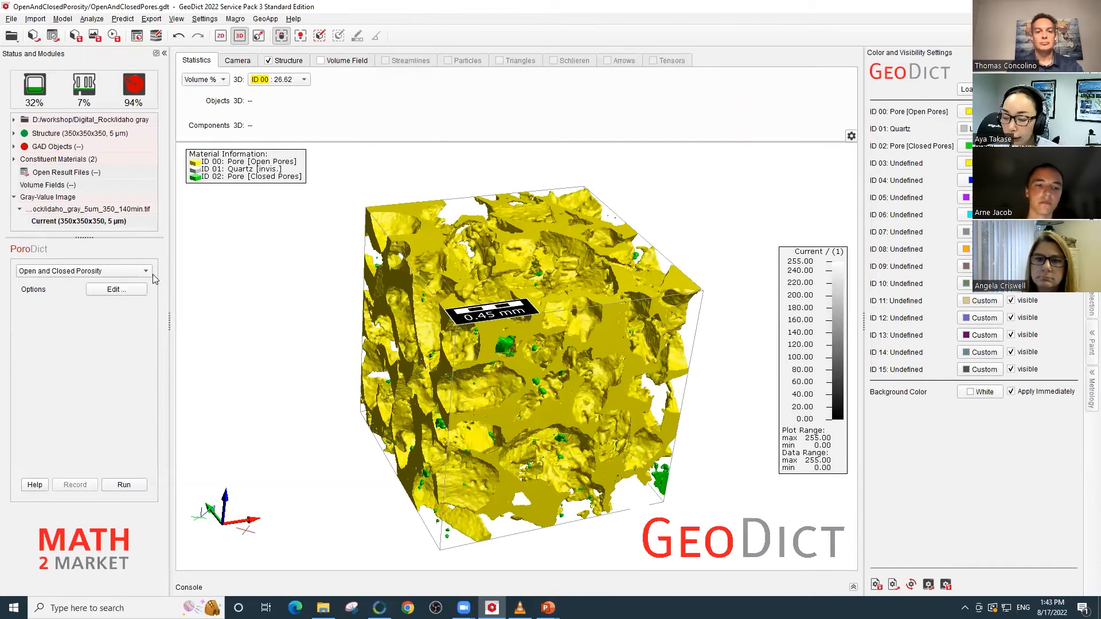
Step: Select the Percolation Path analysis and set the number of paths to 10 in its options
left_click(125, 273)
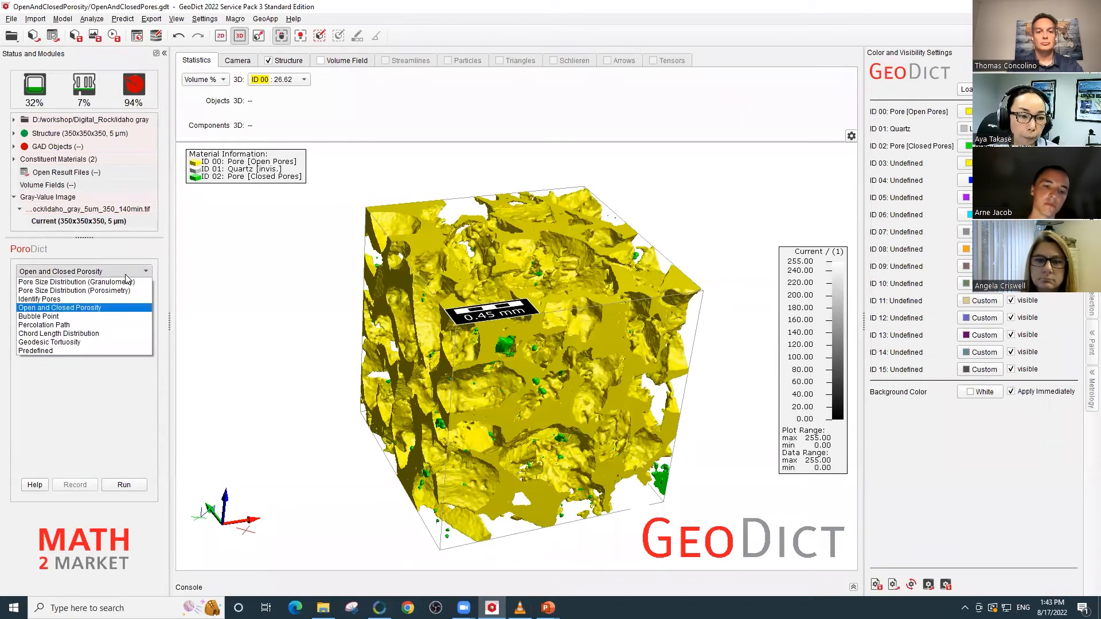
left_click(105, 325)
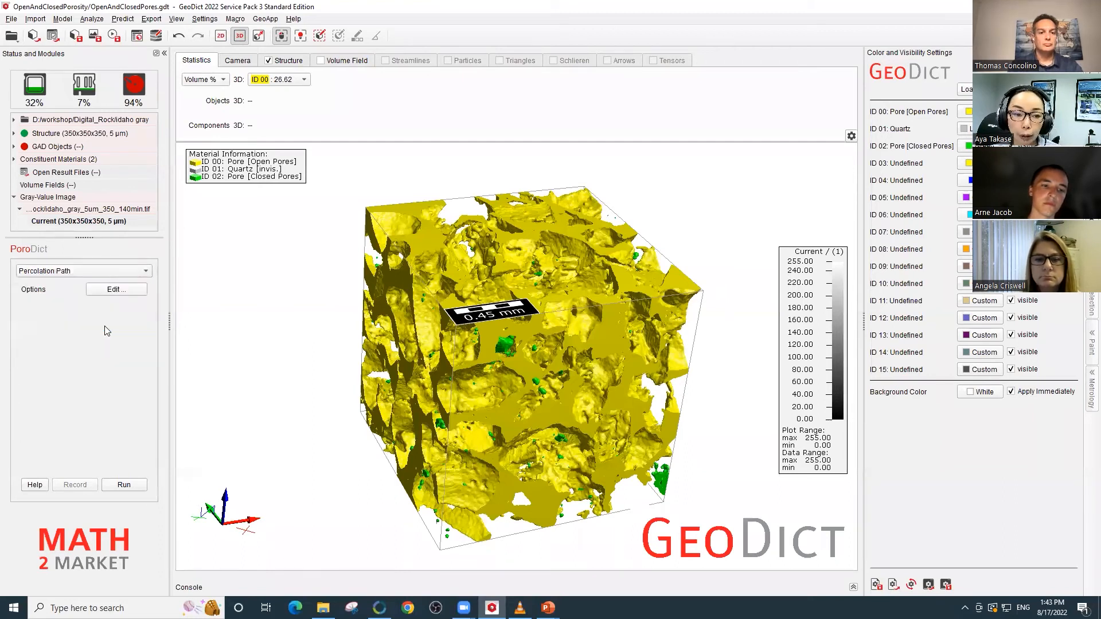
left_click(124, 292)
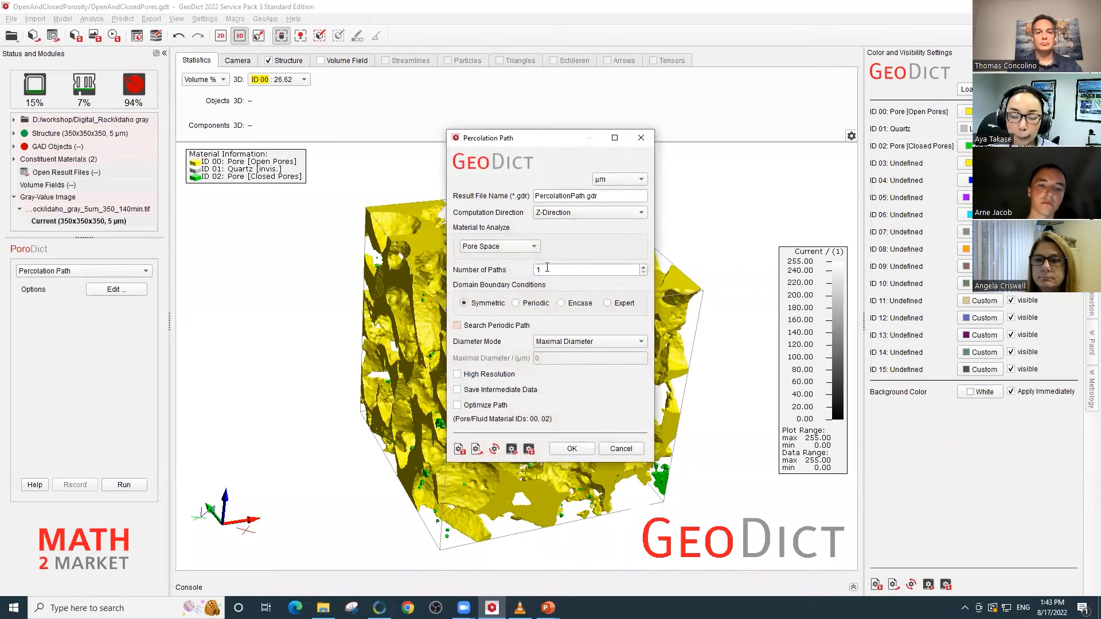
left_click(556, 270)
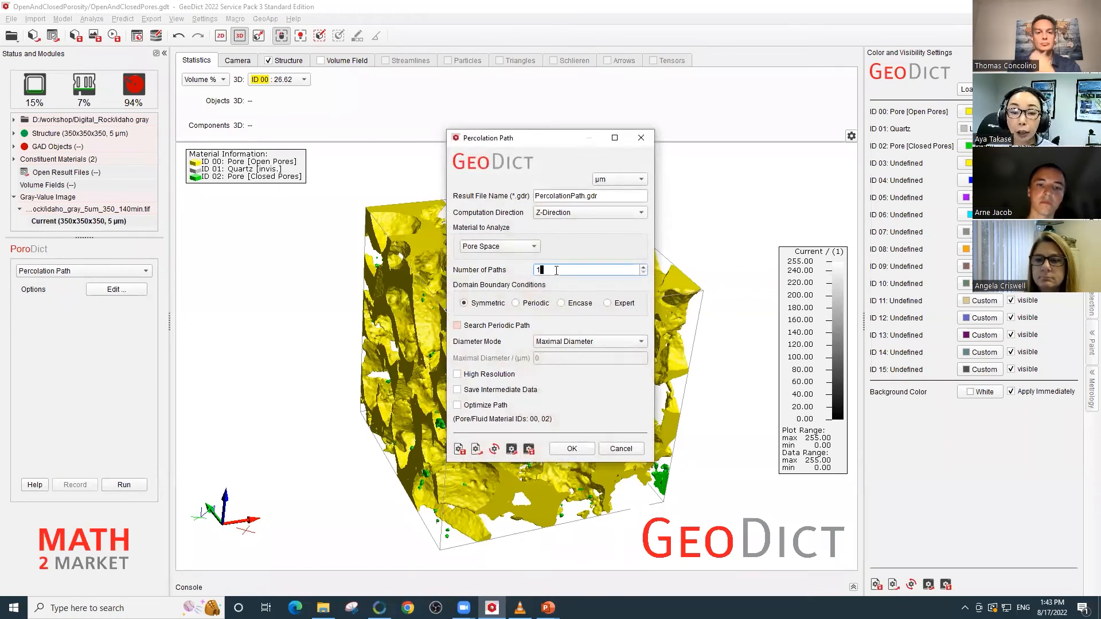
type("0")
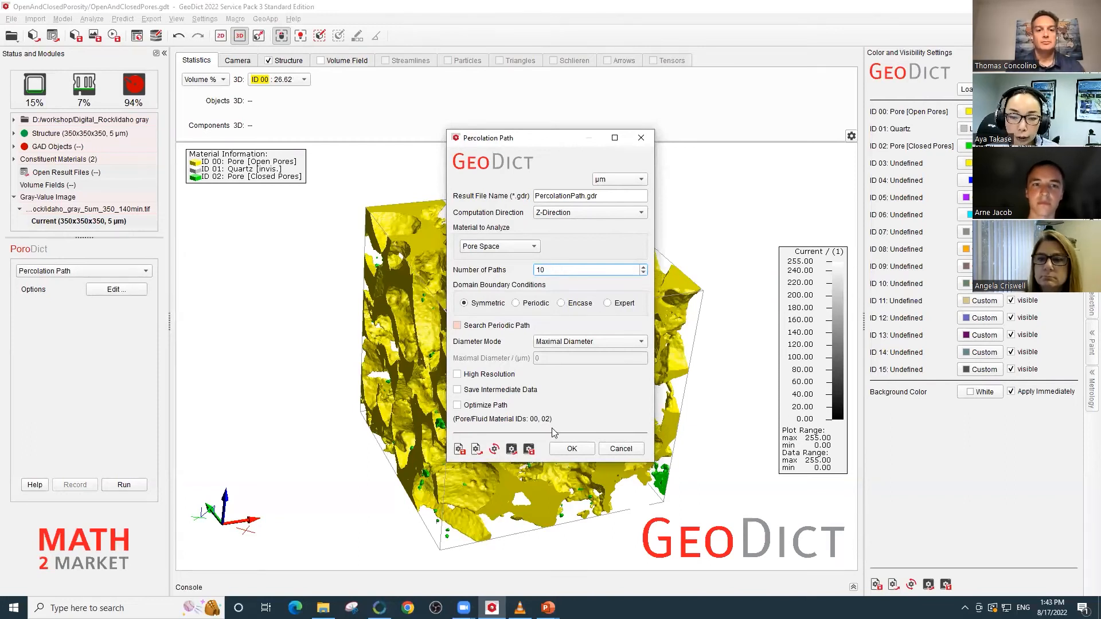
left_click(584, 450)
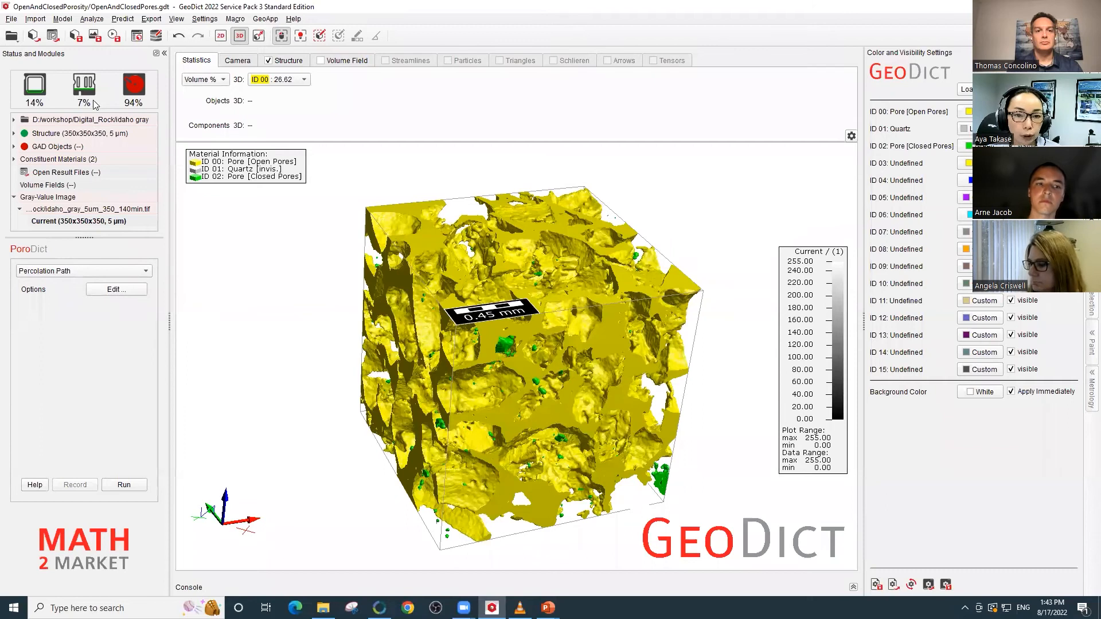
Step: Open the saved result file PercolationPath.gdr and review the particle diameters and path lengths in its report
left_click(53, 37)
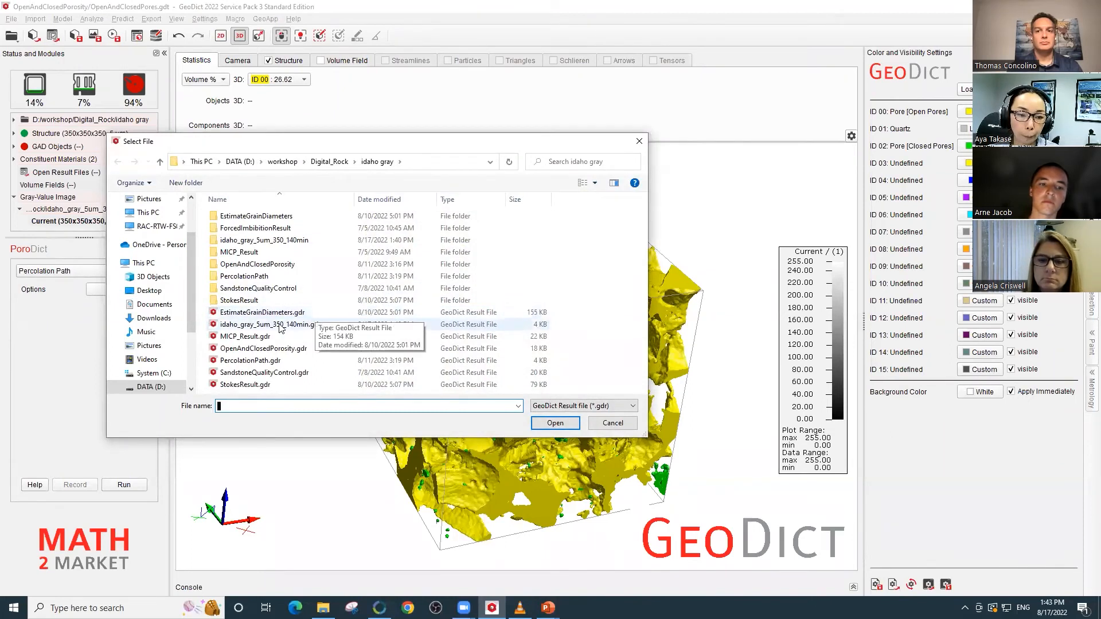
left_click(273, 361)
left_click(556, 423)
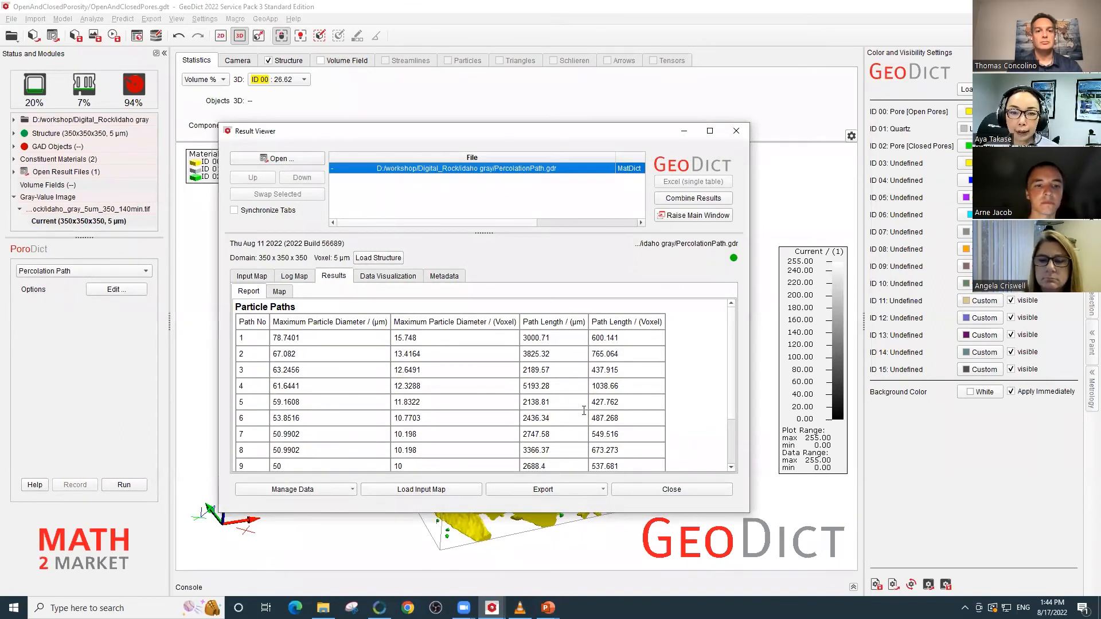
scroll(733, 349, "down", 1)
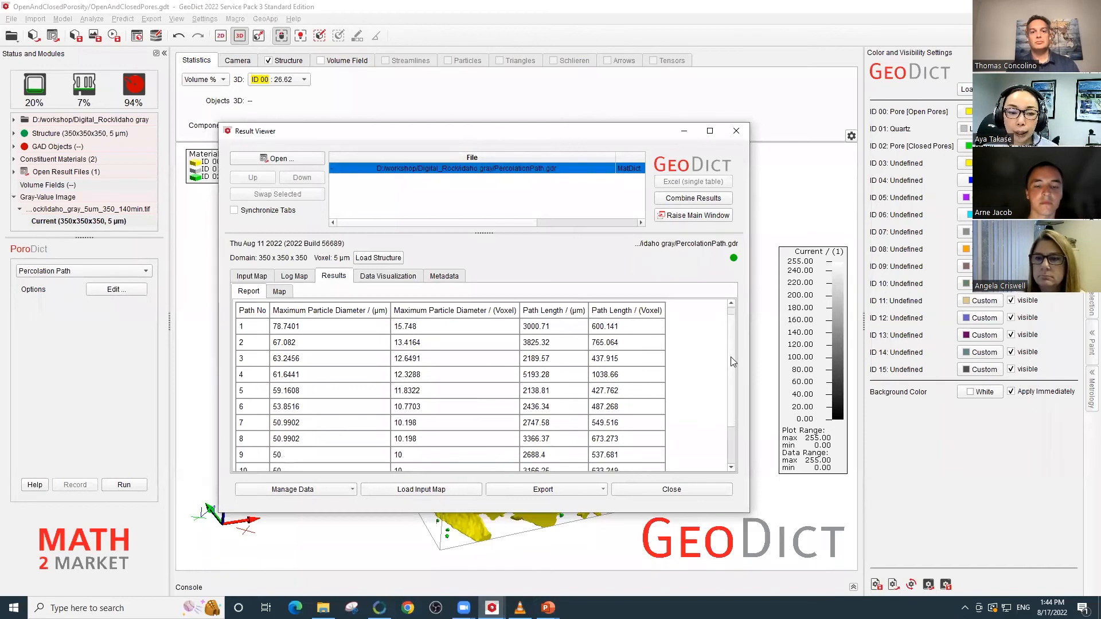
scroll(731, 358, "down", 5)
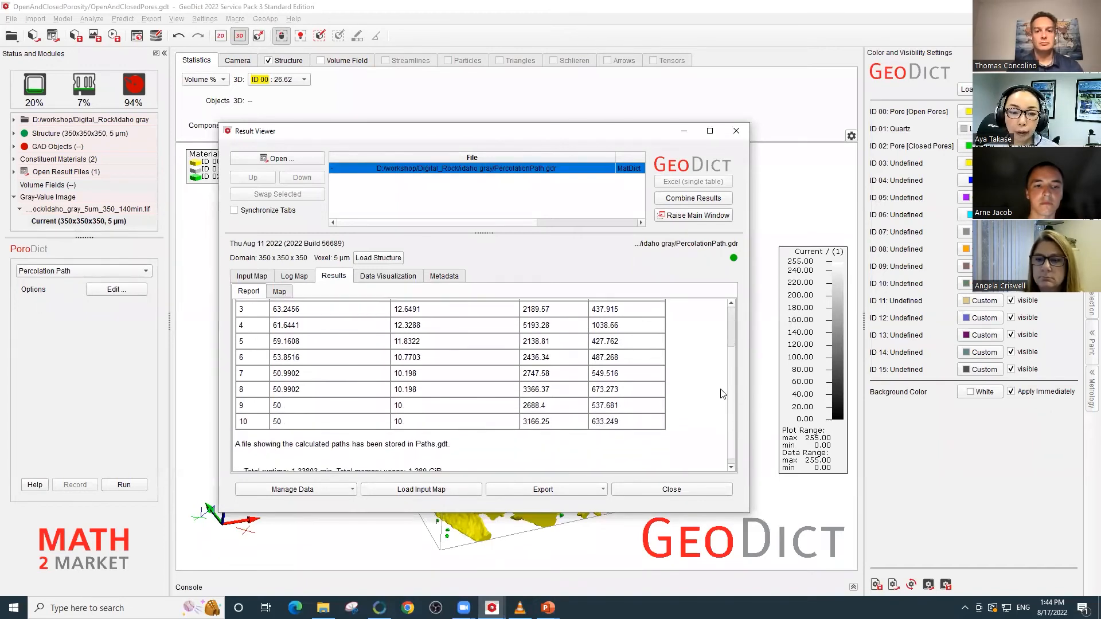
scroll(734, 355, "up", 6)
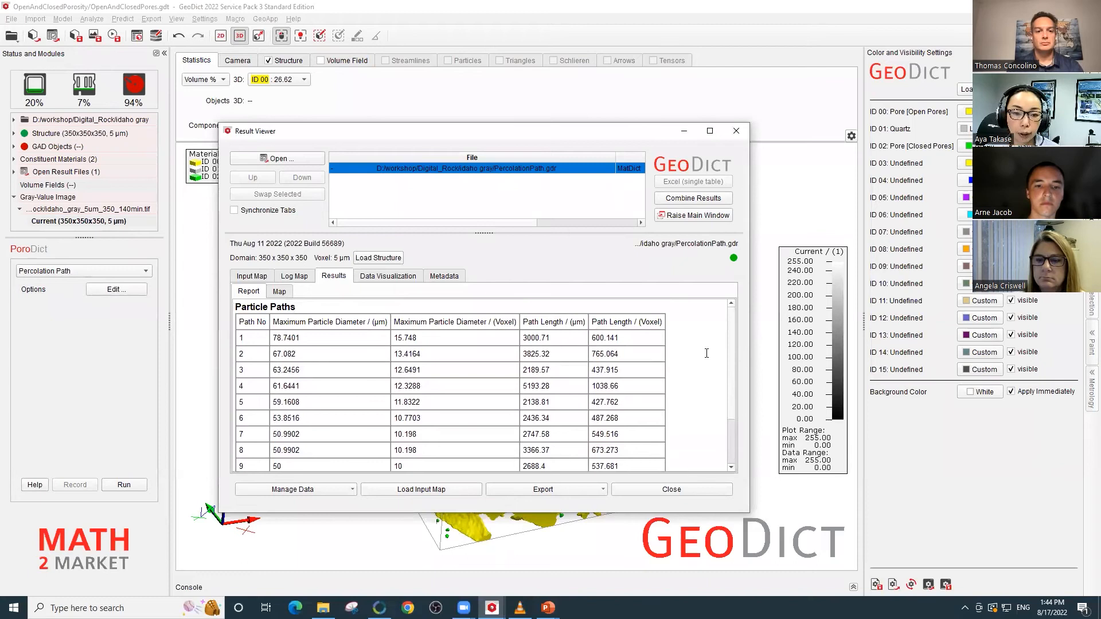
Step: Load the analytic path and the result structure from the percolation path data visualization
left_click(376, 277)
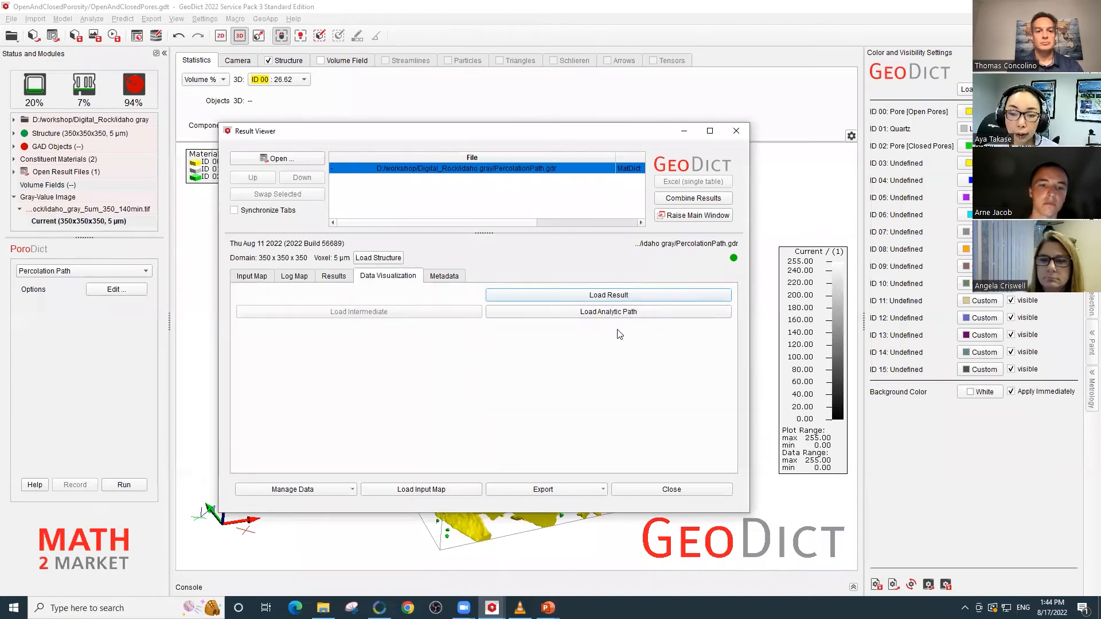
left_click(660, 312)
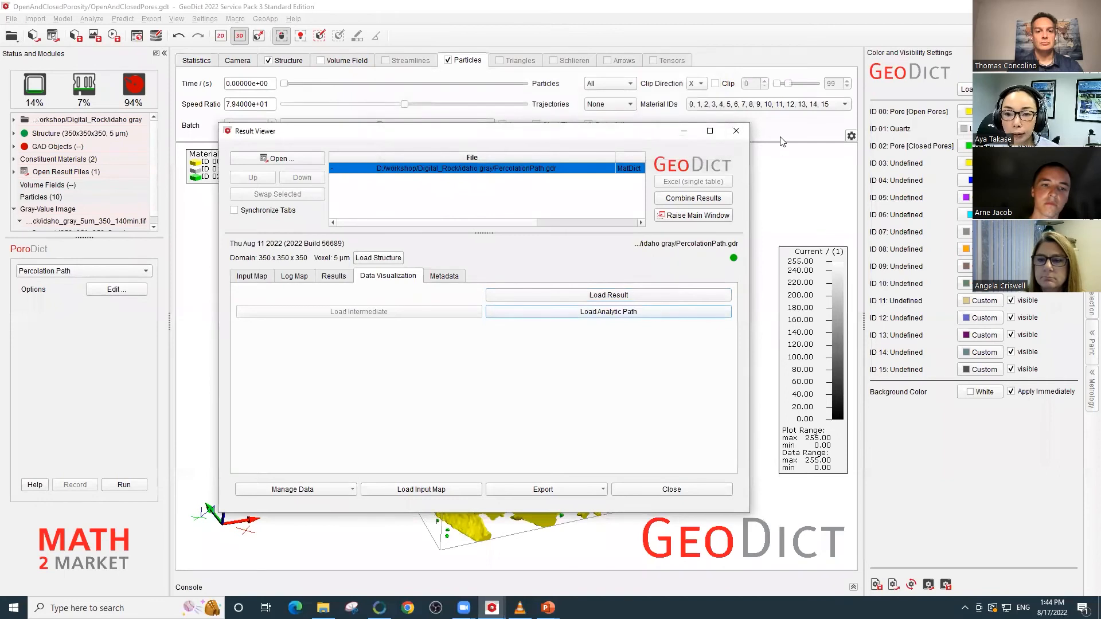
left_click(648, 312)
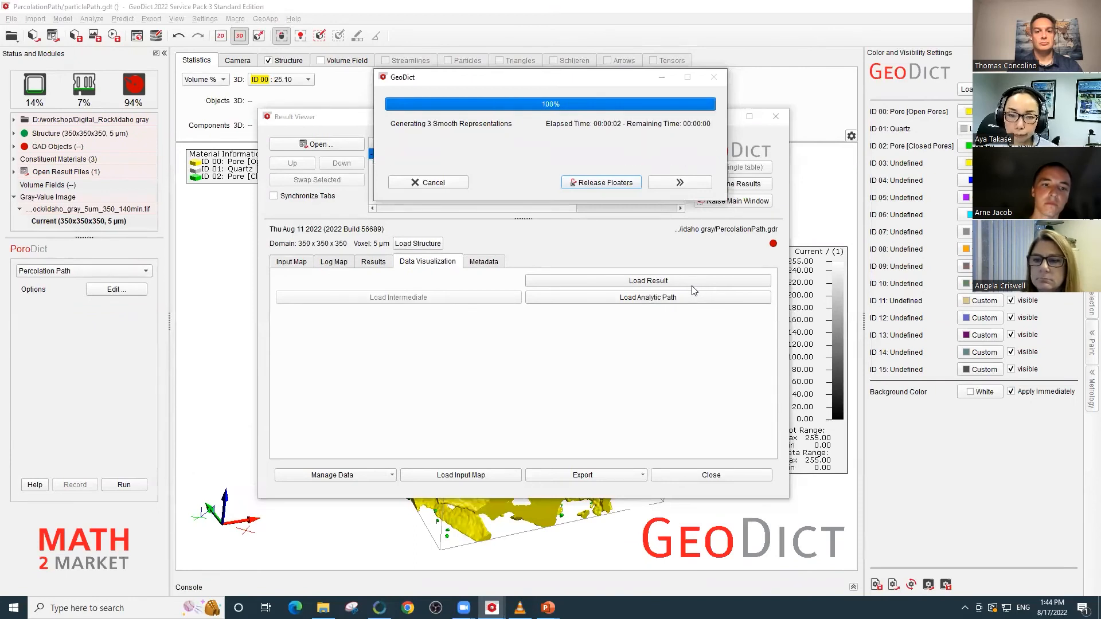
left_click(634, 323)
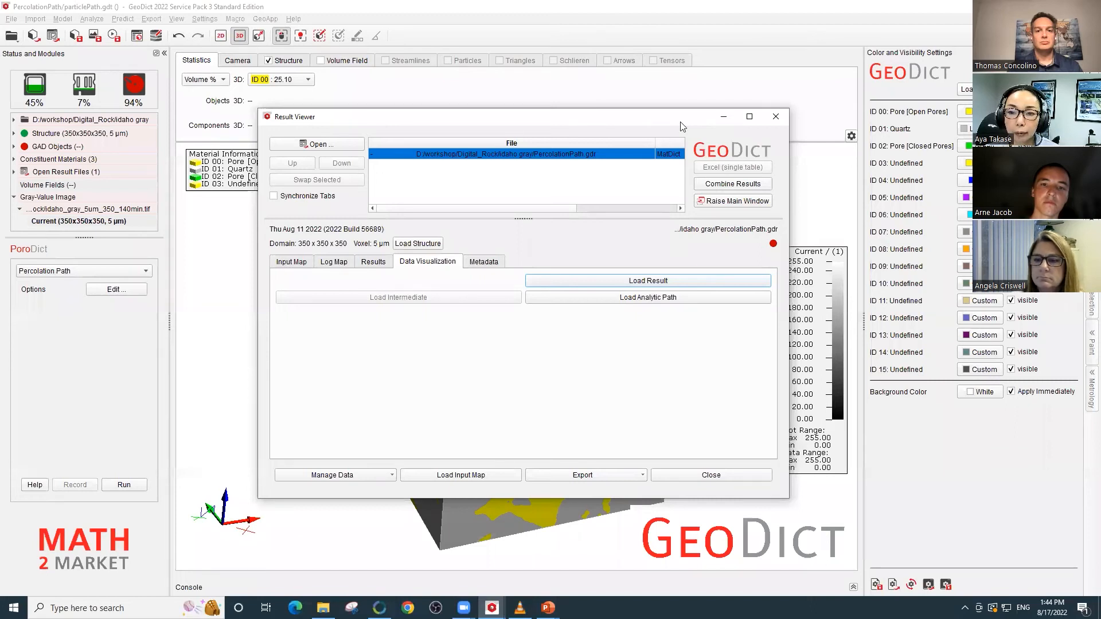
Step: Hide the open pores, inspect the percolation paths without and with the quartz, and hide the path material (ID 03)
left_click(785, 229)
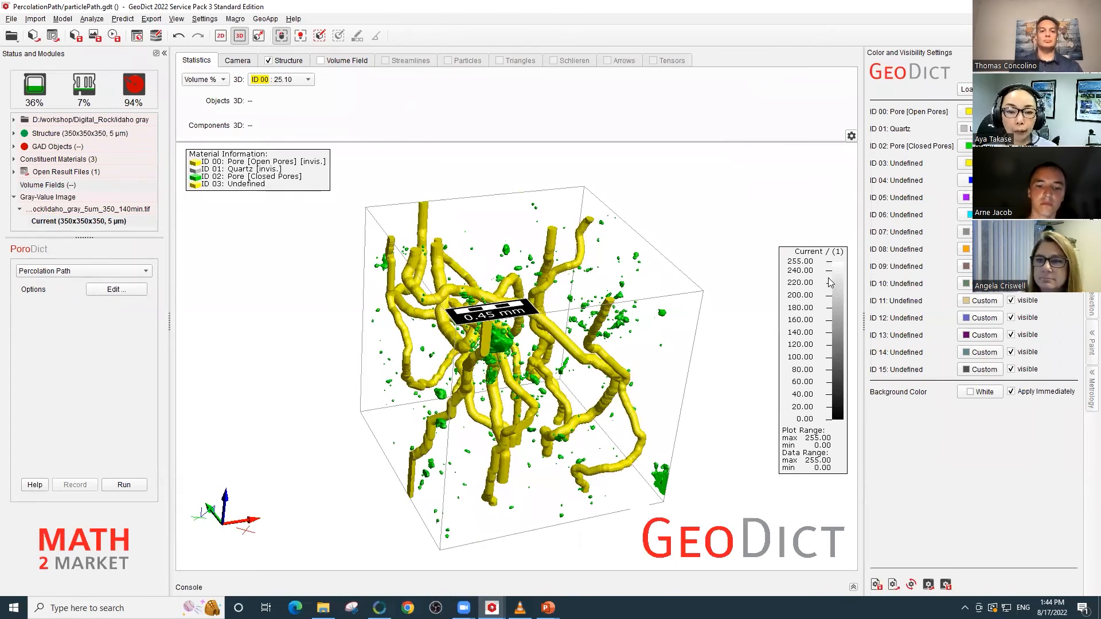
left_click_drag(448, 345, 633, 297)
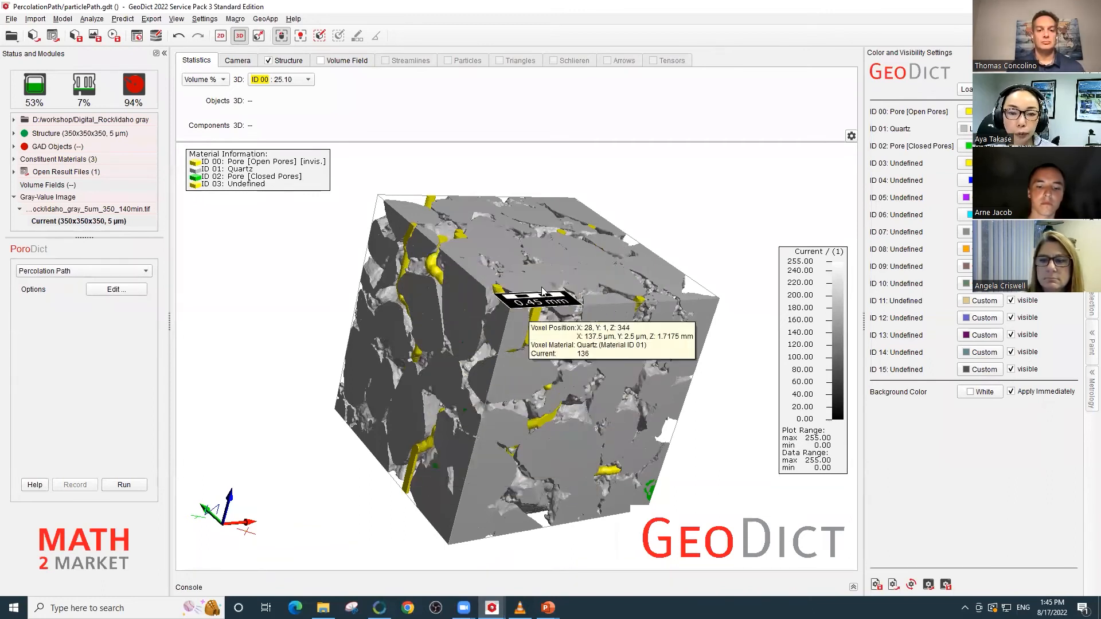
left_click_drag(513, 300, 490, 311)
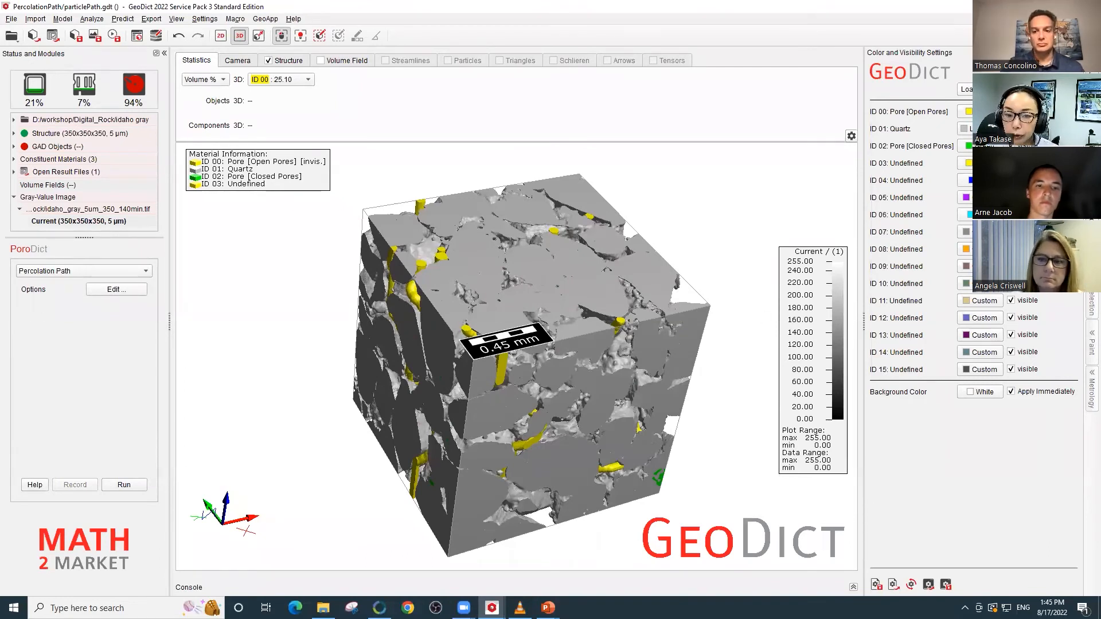
left_click(1011, 128)
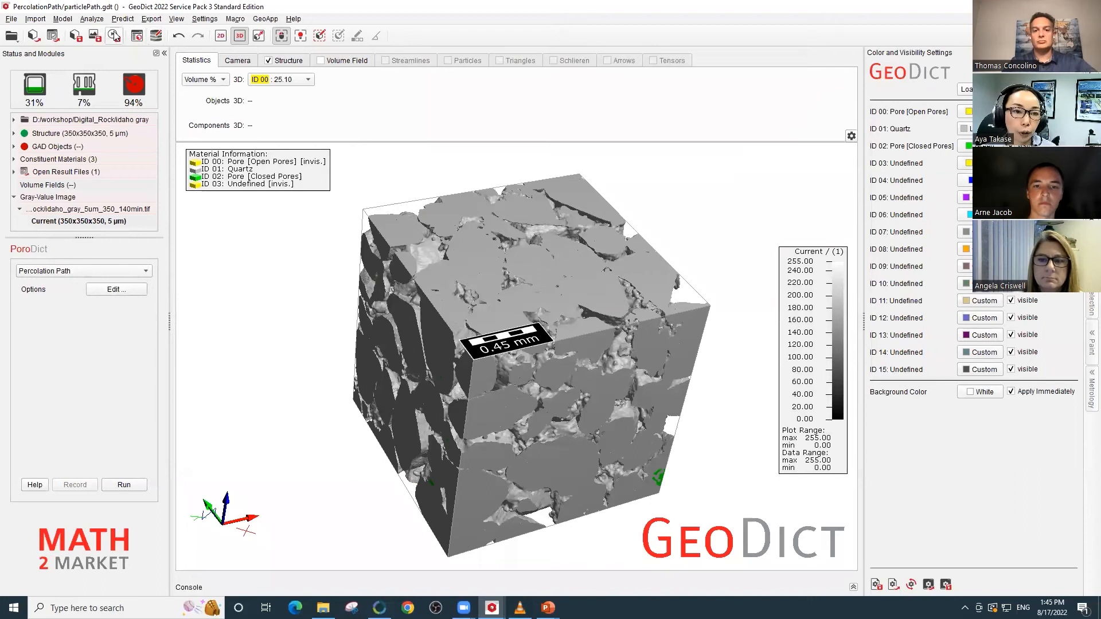
Step: Select the GrainFind Estimate Grain Diameters analysis, review its options, and accept them for all solid materials
left_click(92, 19)
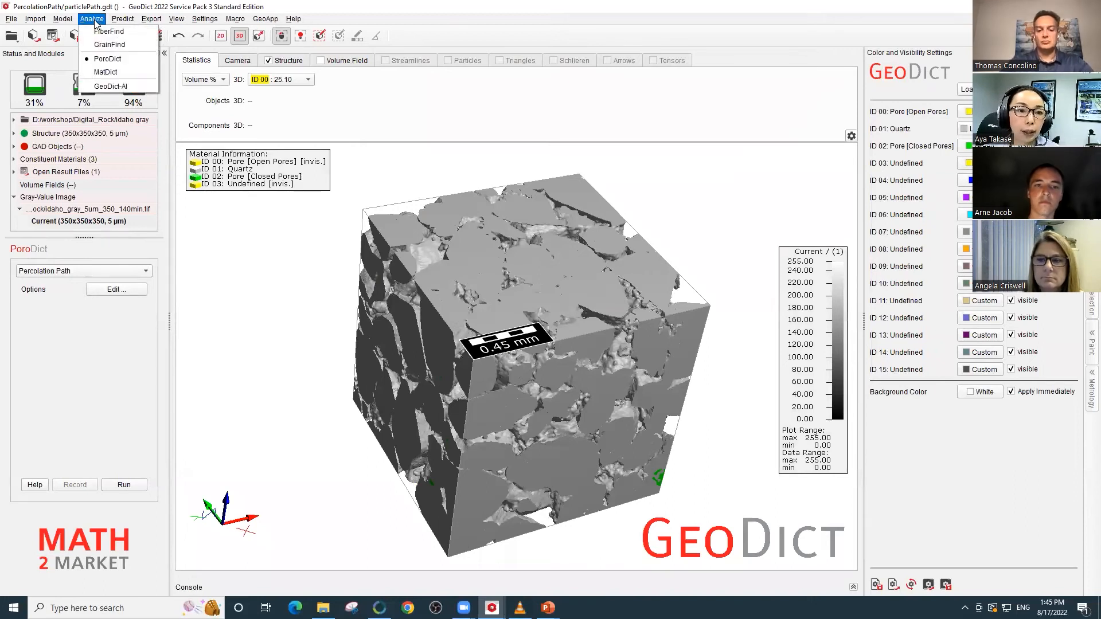
left_click(109, 44)
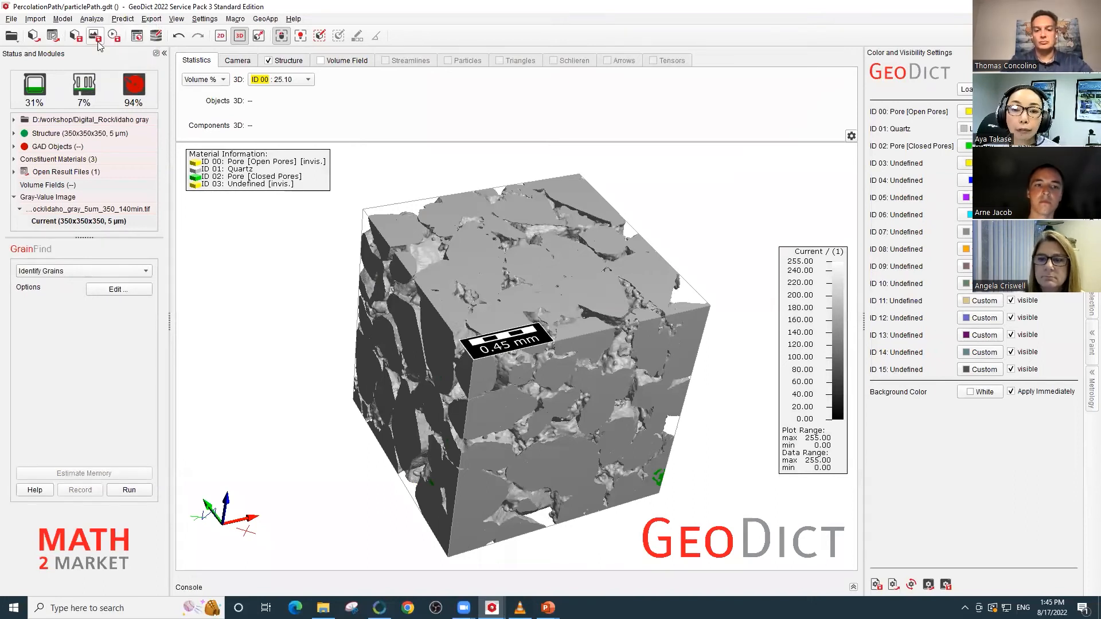
left_click(105, 273)
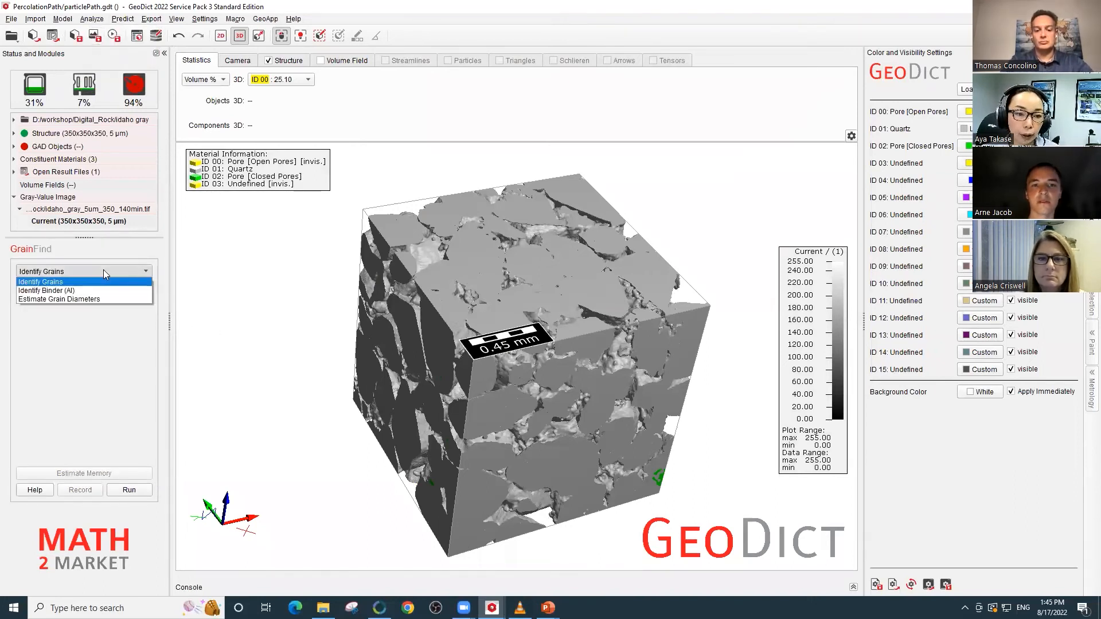
left_click(80, 299)
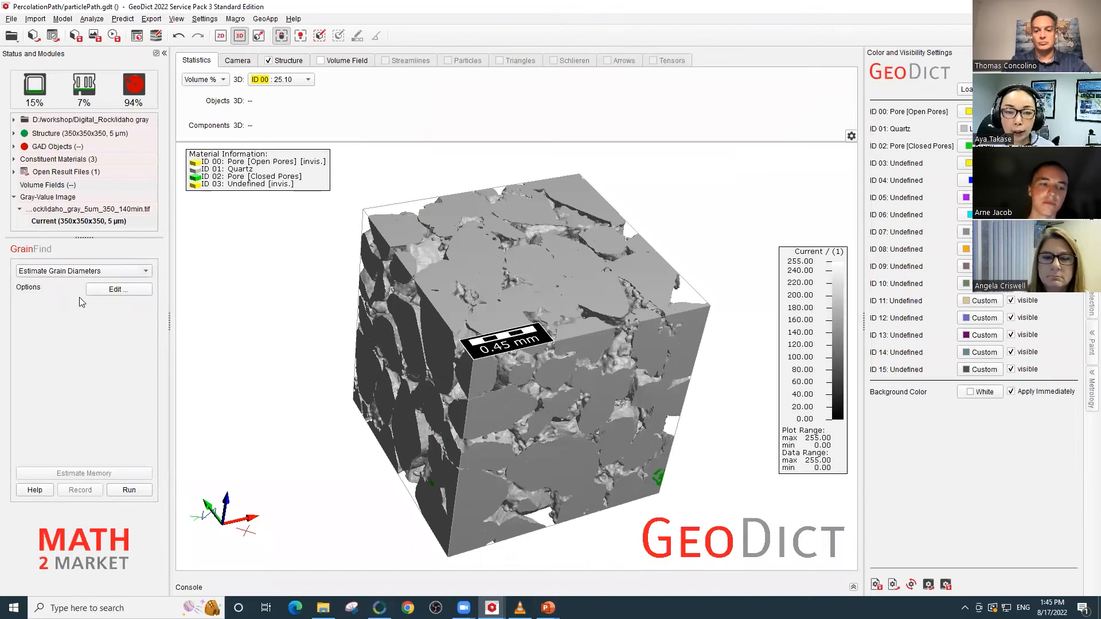
left_click(127, 291)
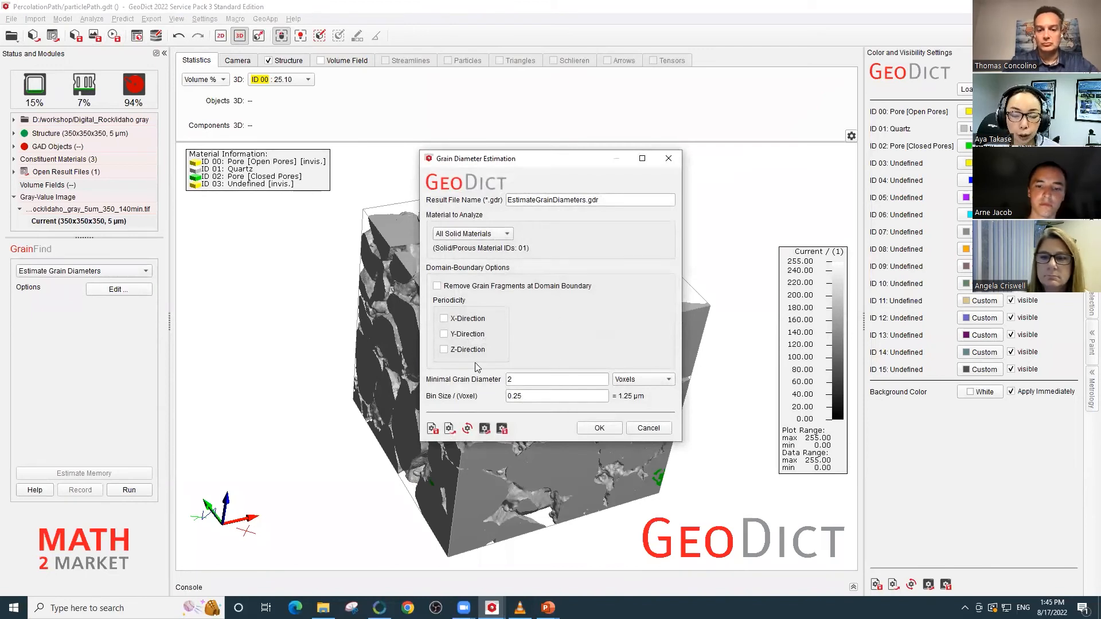
left_click(601, 430)
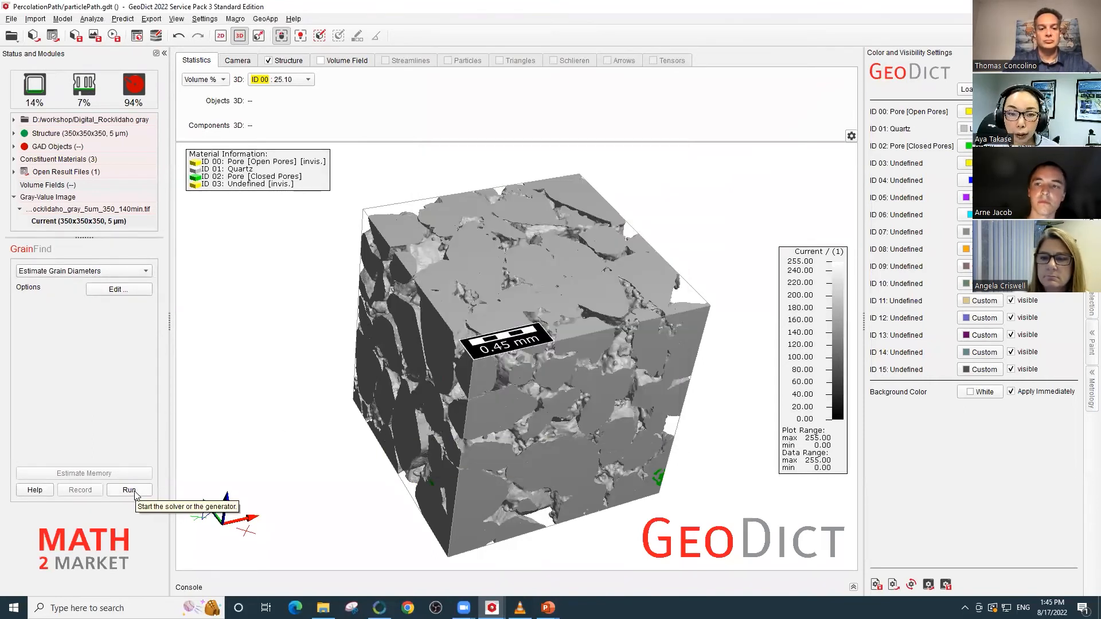
Step: Open the saved result file EstimateGrainDiameters.gdr and review its report and the grain diameter histogram
left_click(53, 36)
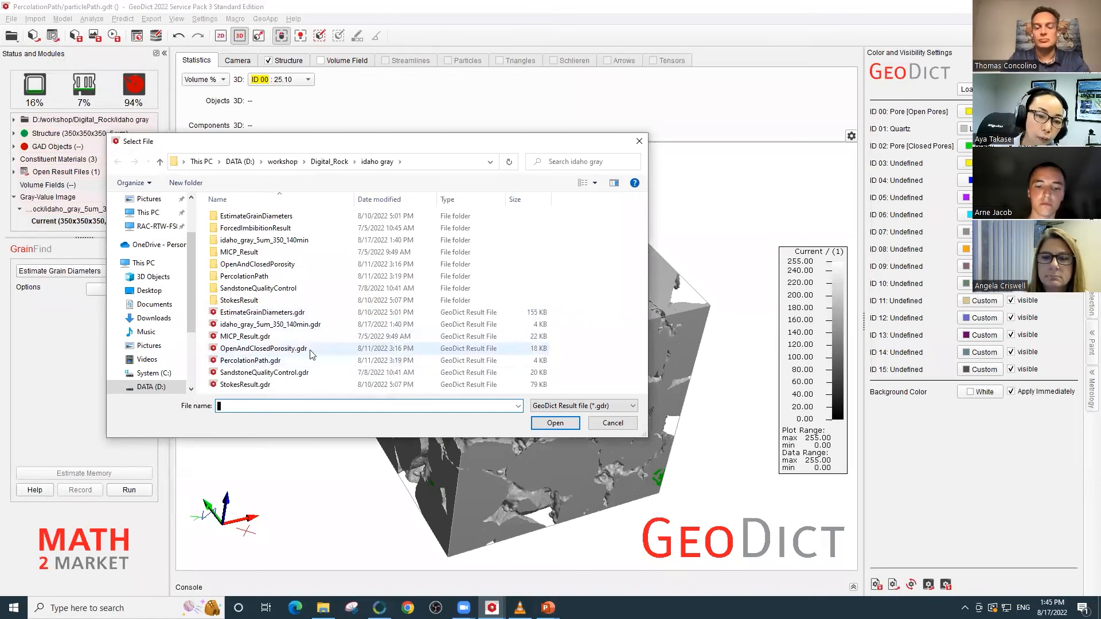
left_click(258, 313)
left_click(557, 424)
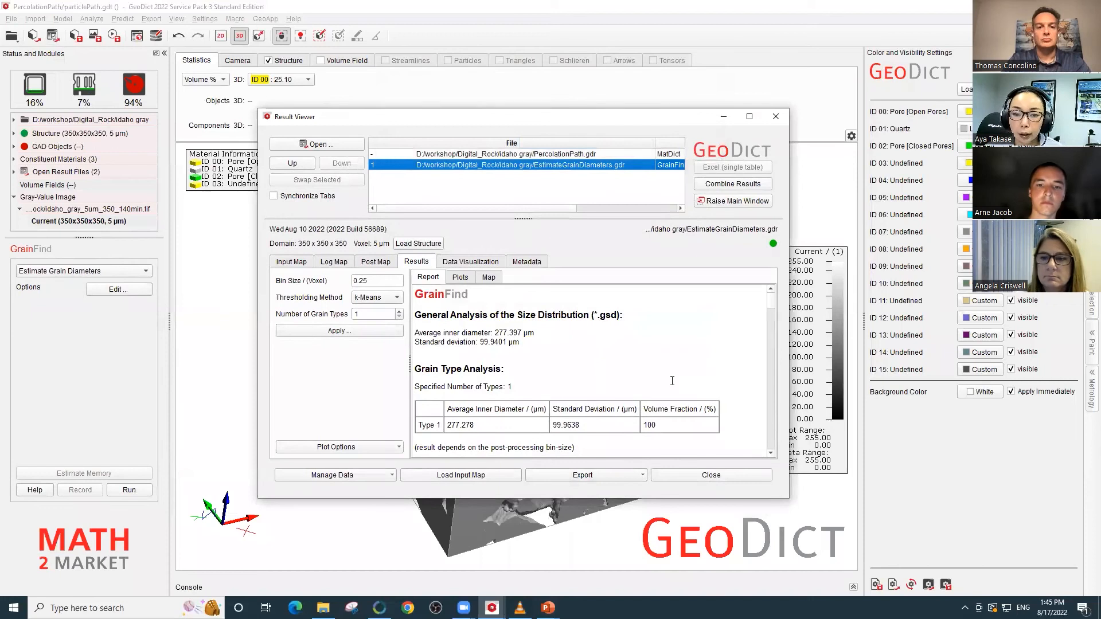
left_click(461, 278)
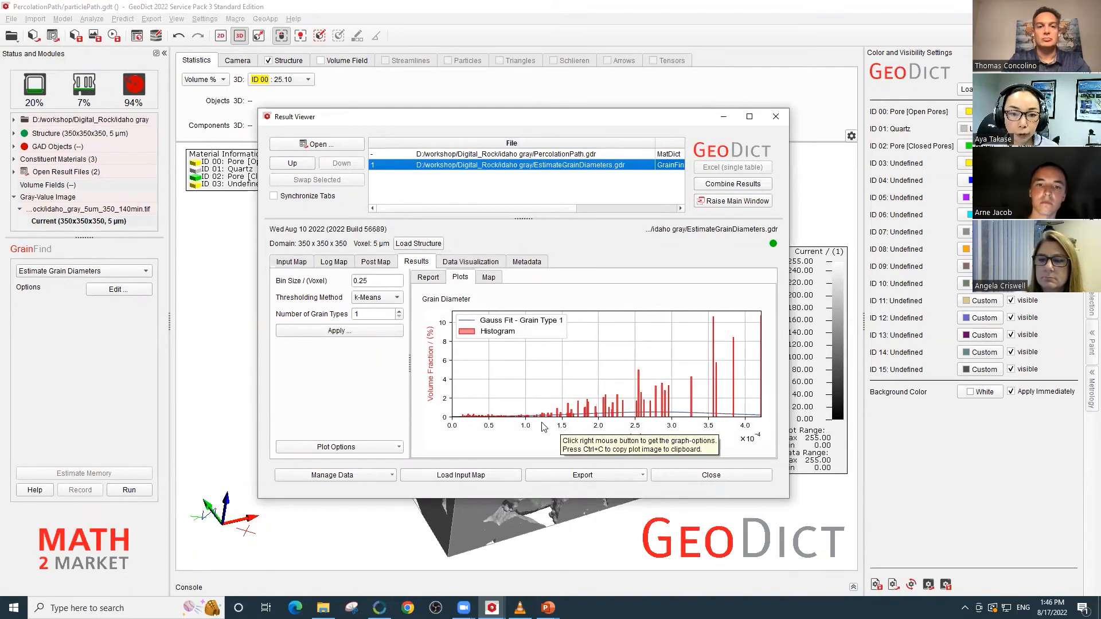
Step: Load the grain diameter distribution as a volume field, make the structure invisible in material ID 1, and minimize the result viewer
left_click(481, 263)
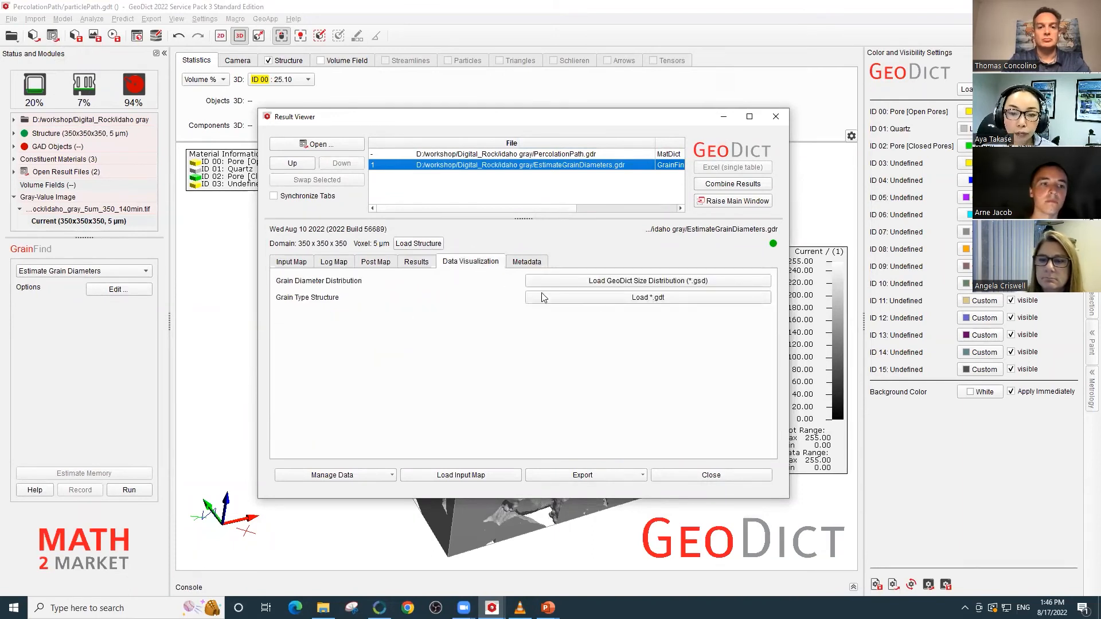
left_click(683, 281)
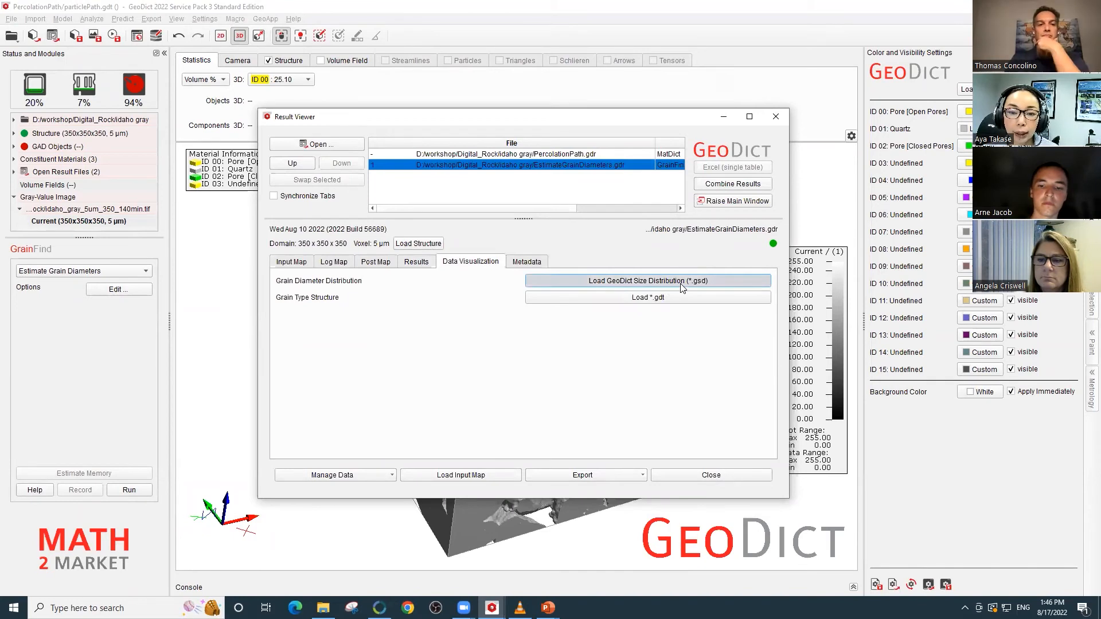
left_click(561, 417)
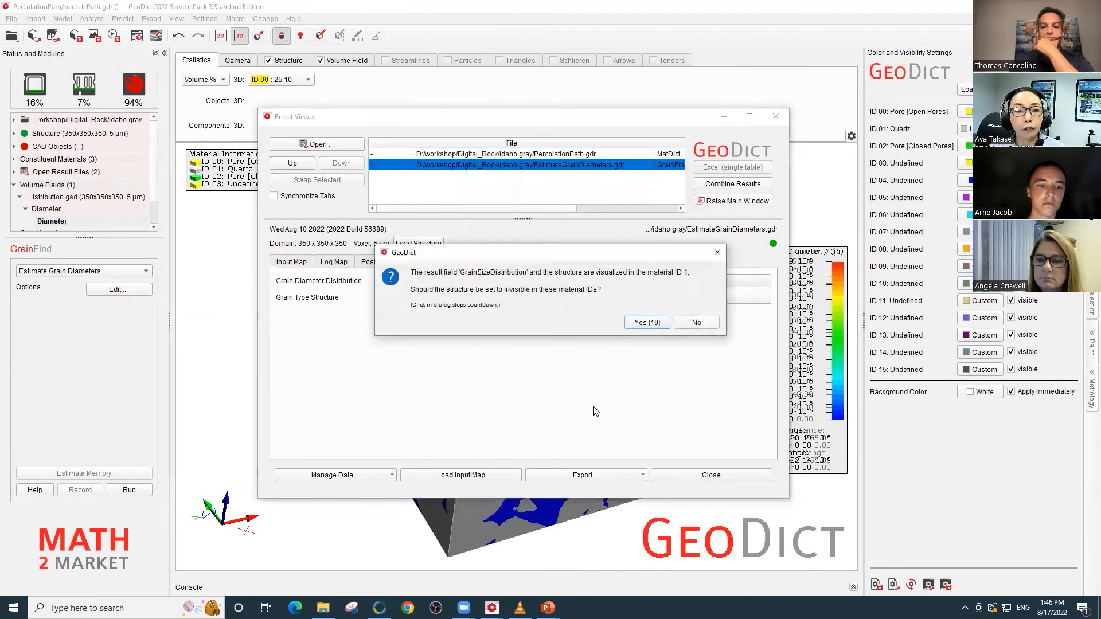
left_click(656, 325)
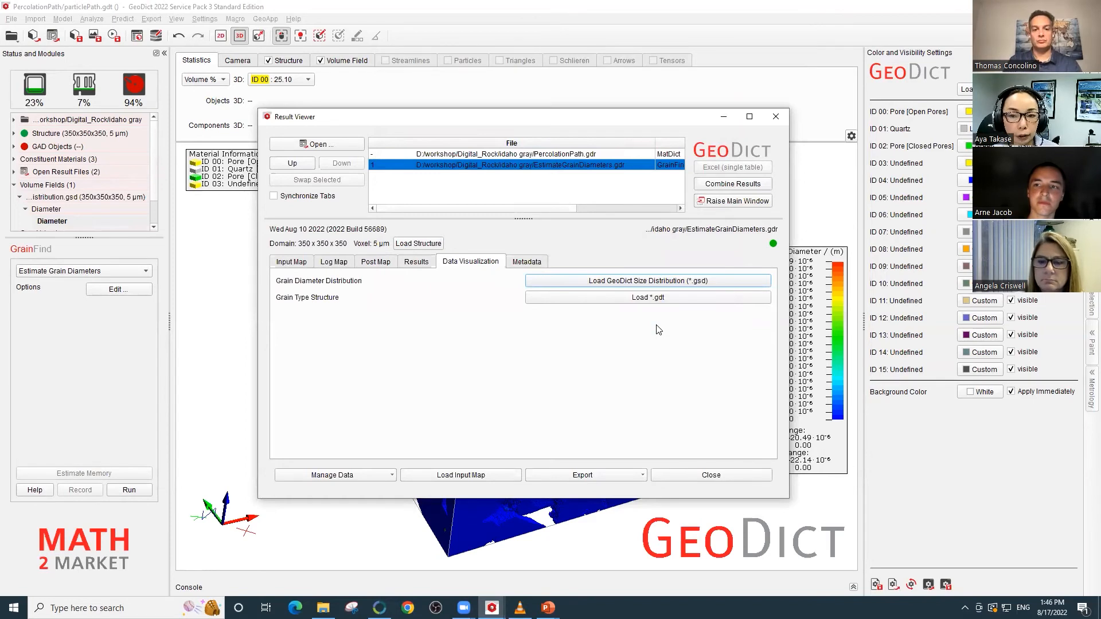
left_click(722, 121)
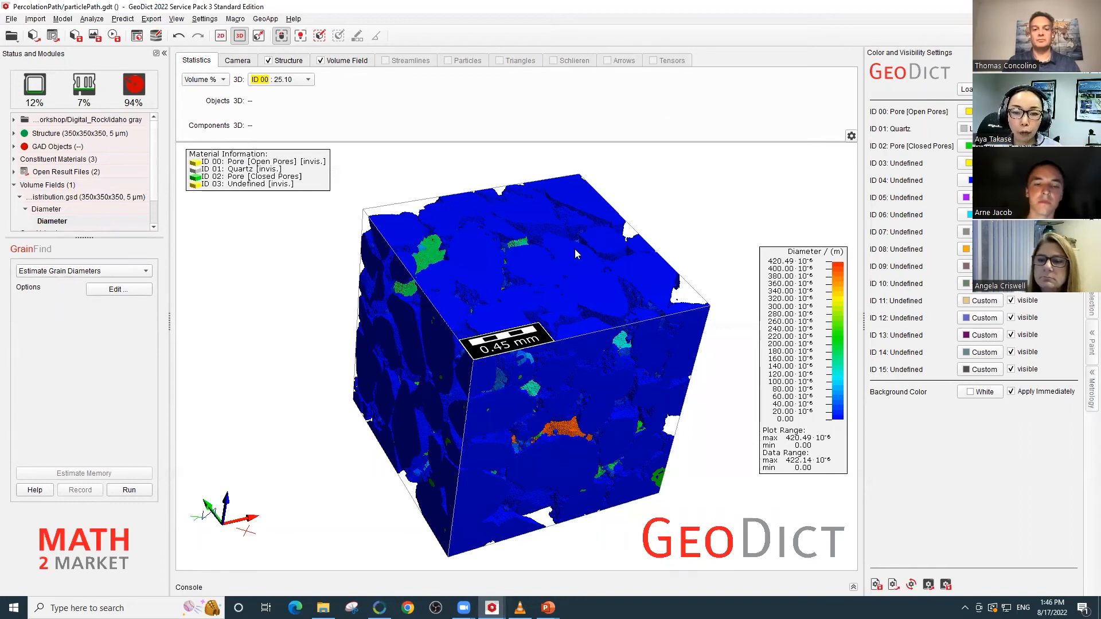
Step: Threshold the volume field to diameters of at least 2.11069e-05 and inspect the colored grains from another angle
mouse_move(581, 420)
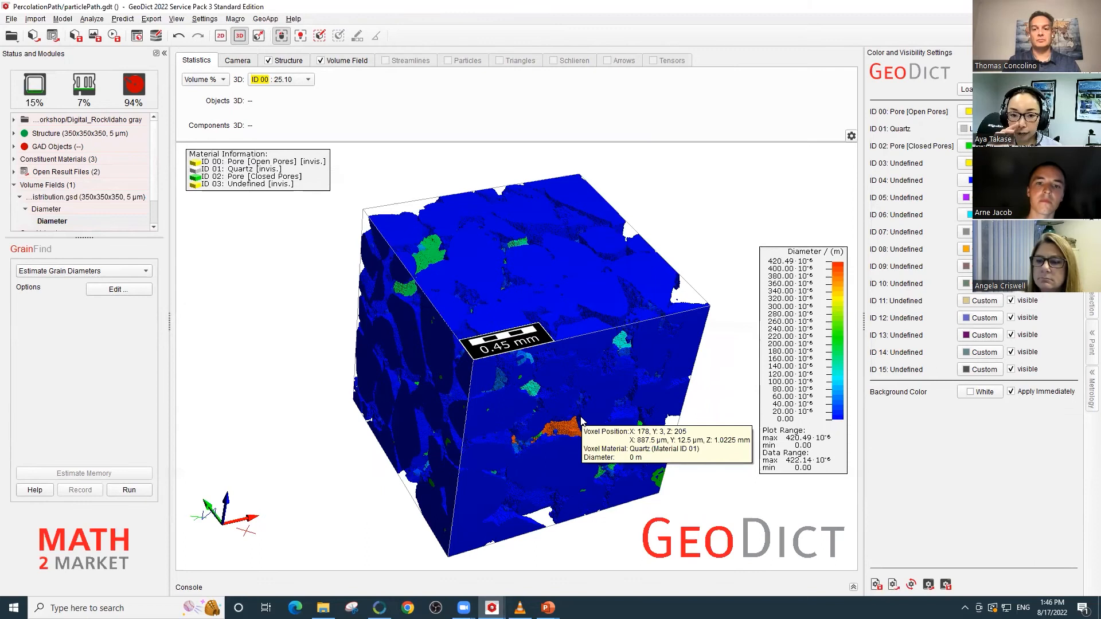
mouse_move(453, 259)
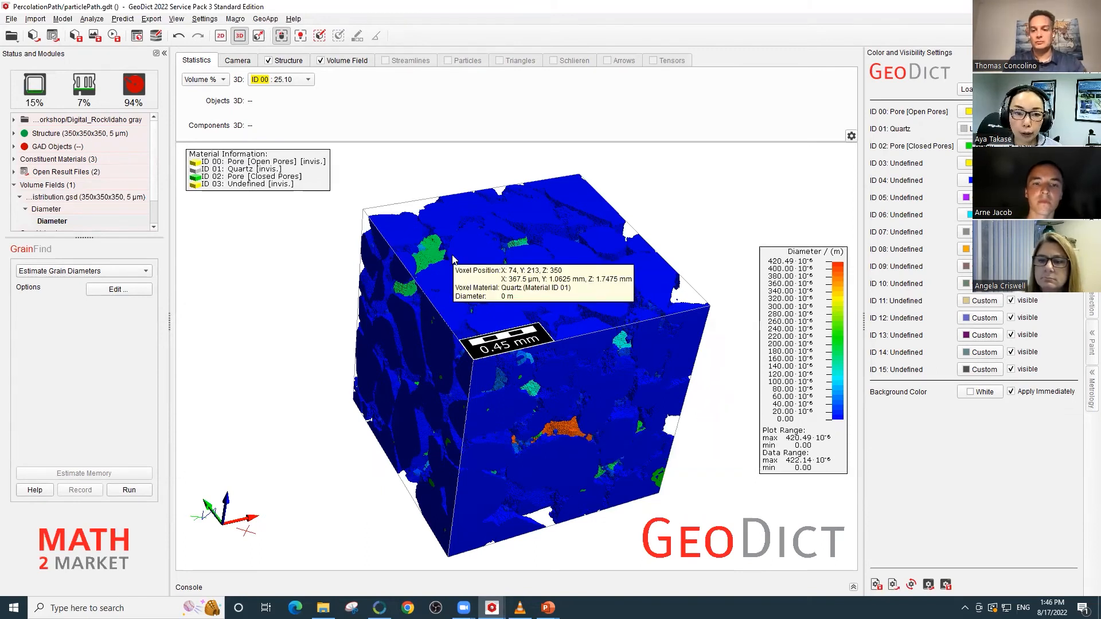
left_click(355, 62)
left_click_drag(557, 109, 561, 110)
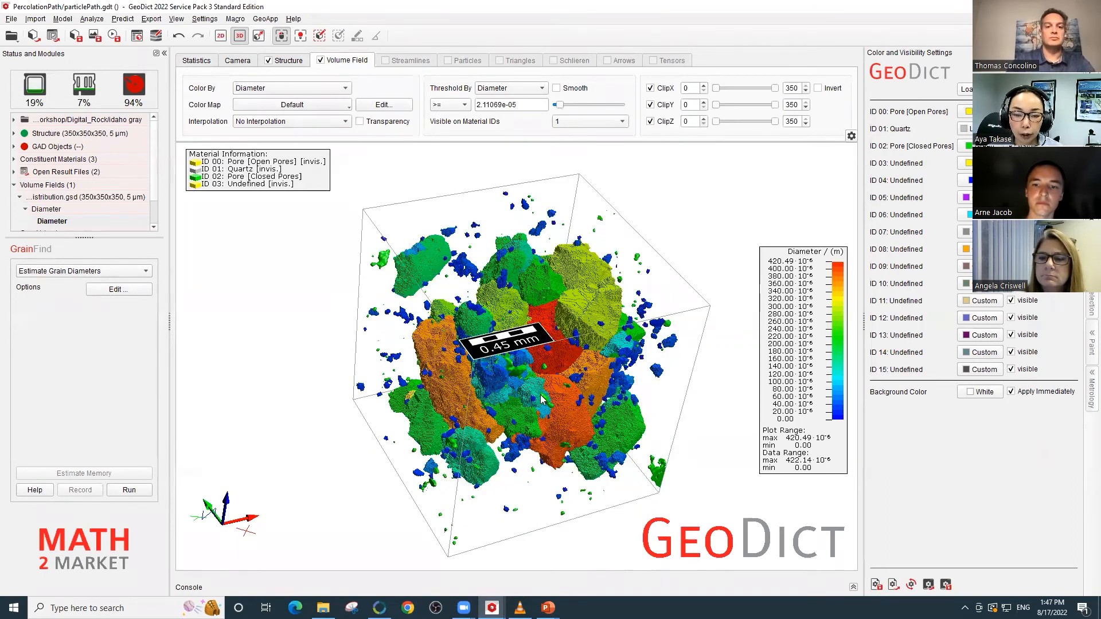
left_click_drag(543, 395, 447, 327)
mouse_move(554, 336)
mouse_move(446, 327)
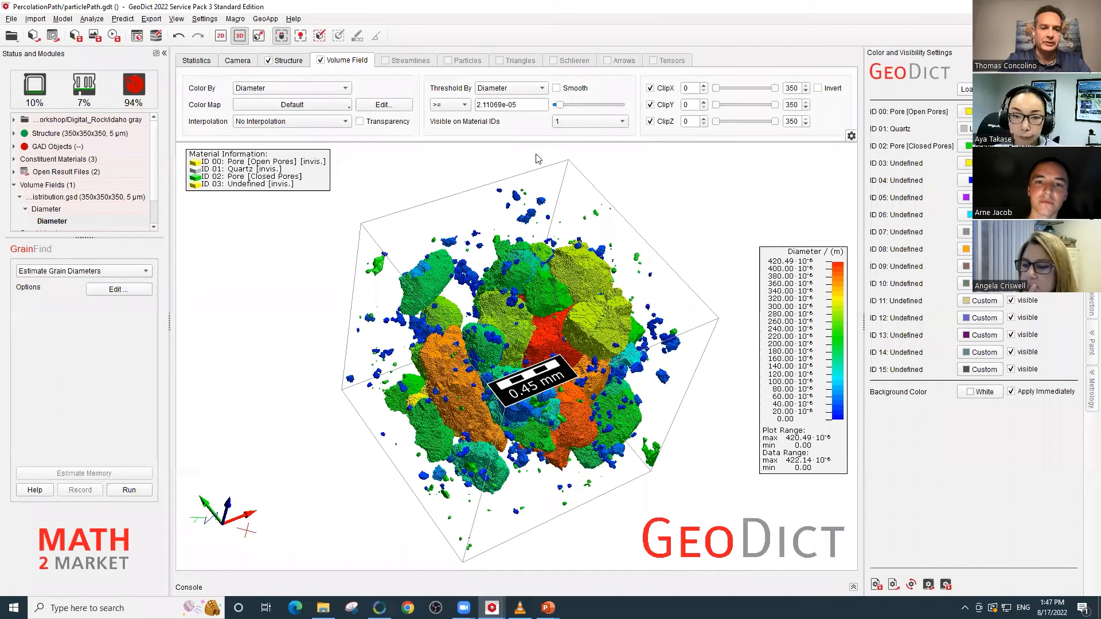
mouse_move(682, 353)
mouse_move(613, 360)
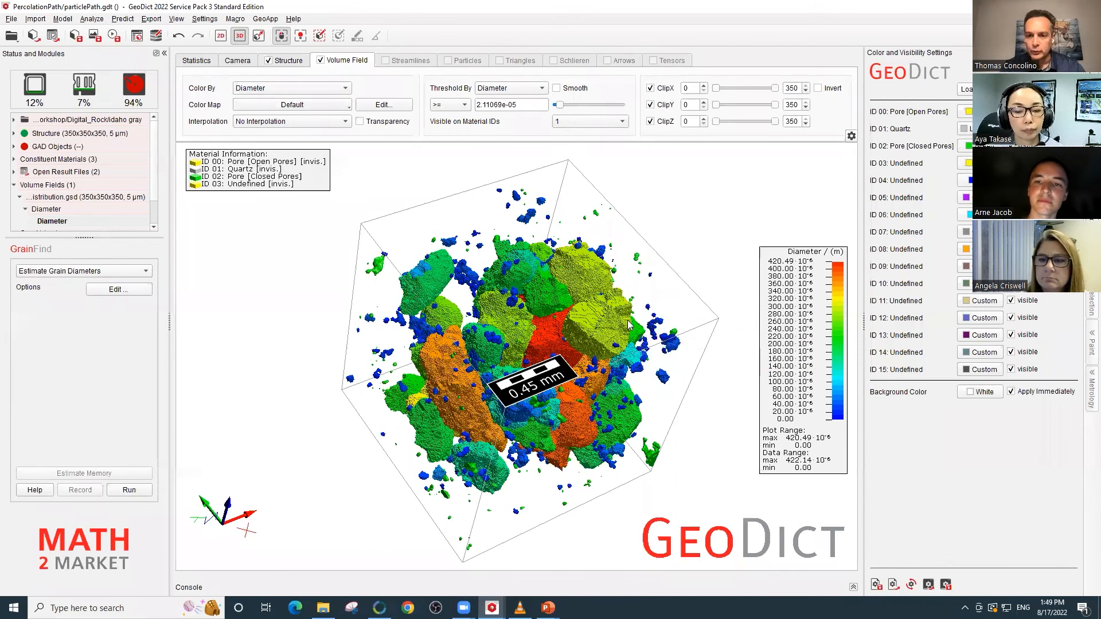
mouse_move(629, 326)
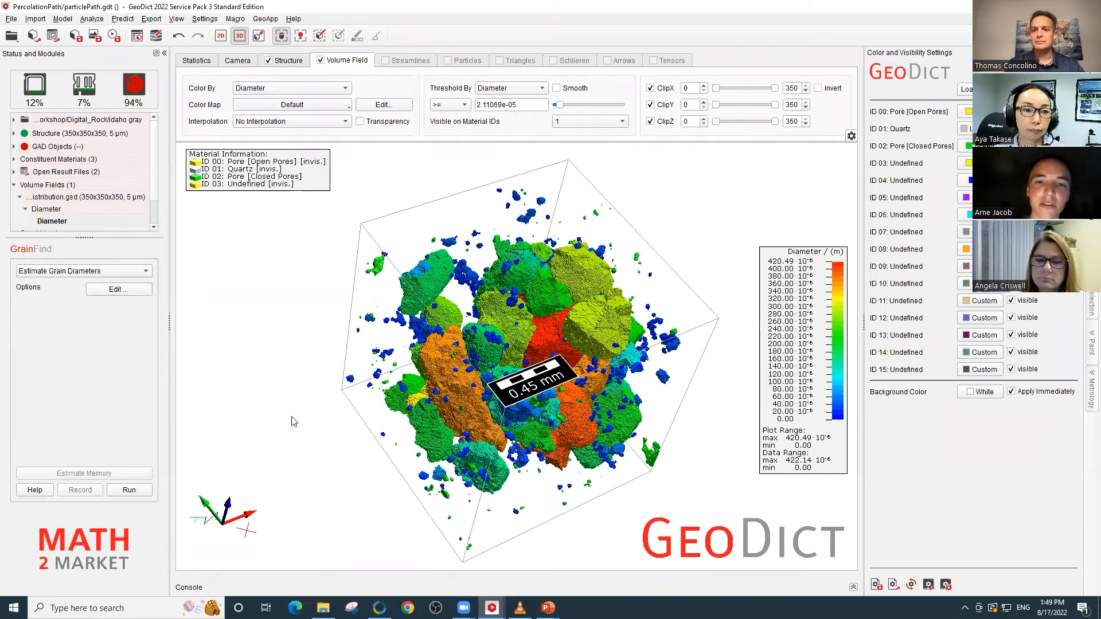
Step: Switch to PoroDict and look through its list of available pore analyses without changing the selection
left_click(92, 19)
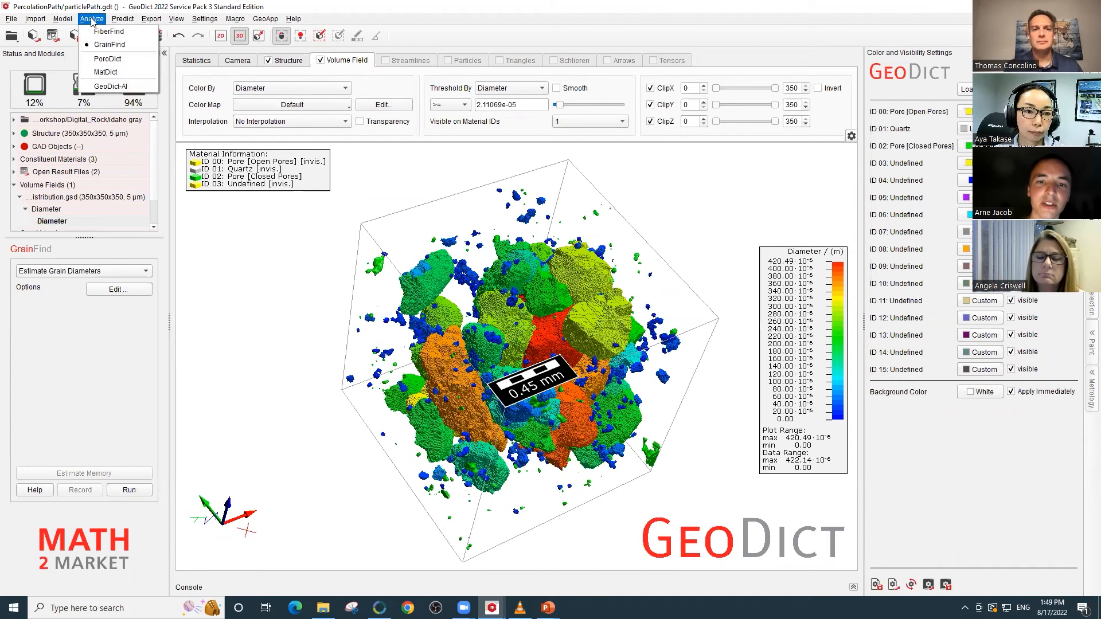
left_click(107, 58)
left_click(112, 271)
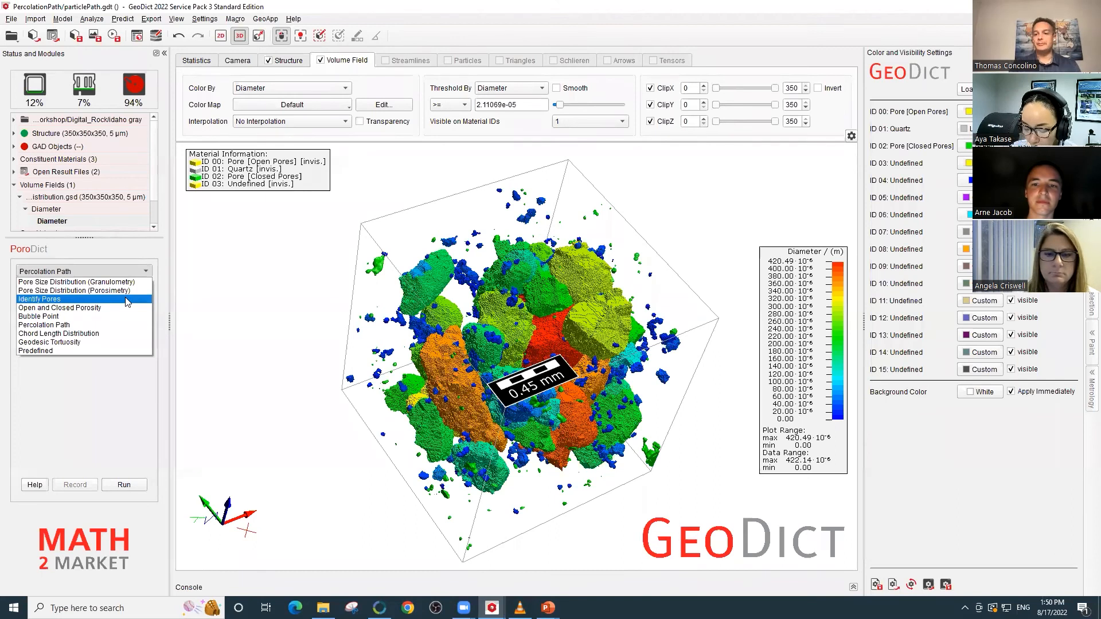
left_click(284, 316)
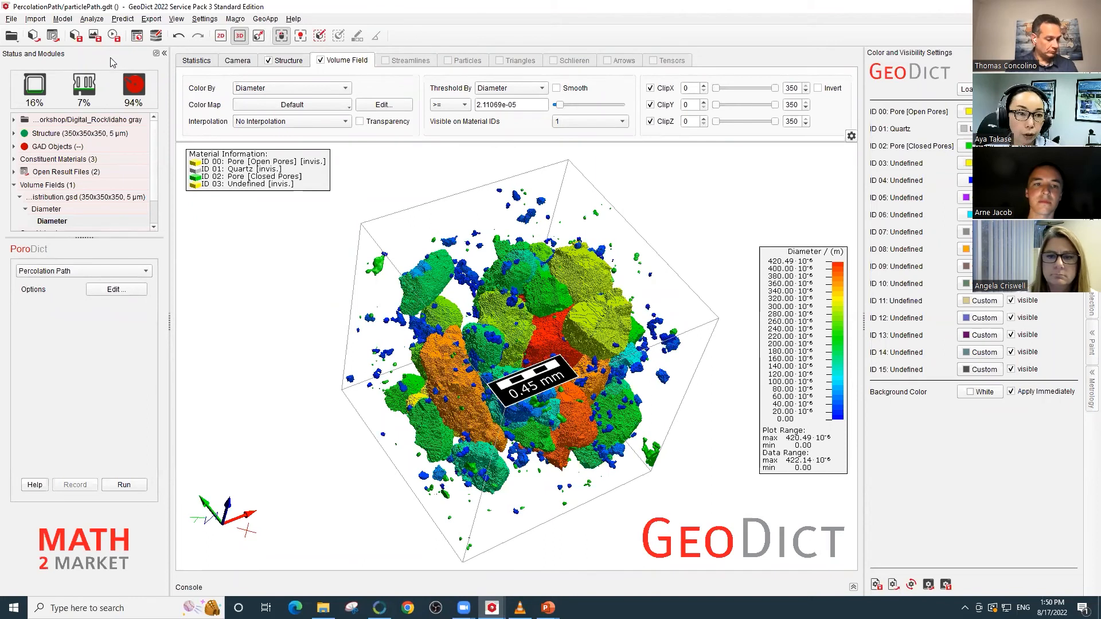
Step: Switch to the FlowDict module and choose the Stokes(-Brinkman) flow simulation
left_click(123, 19)
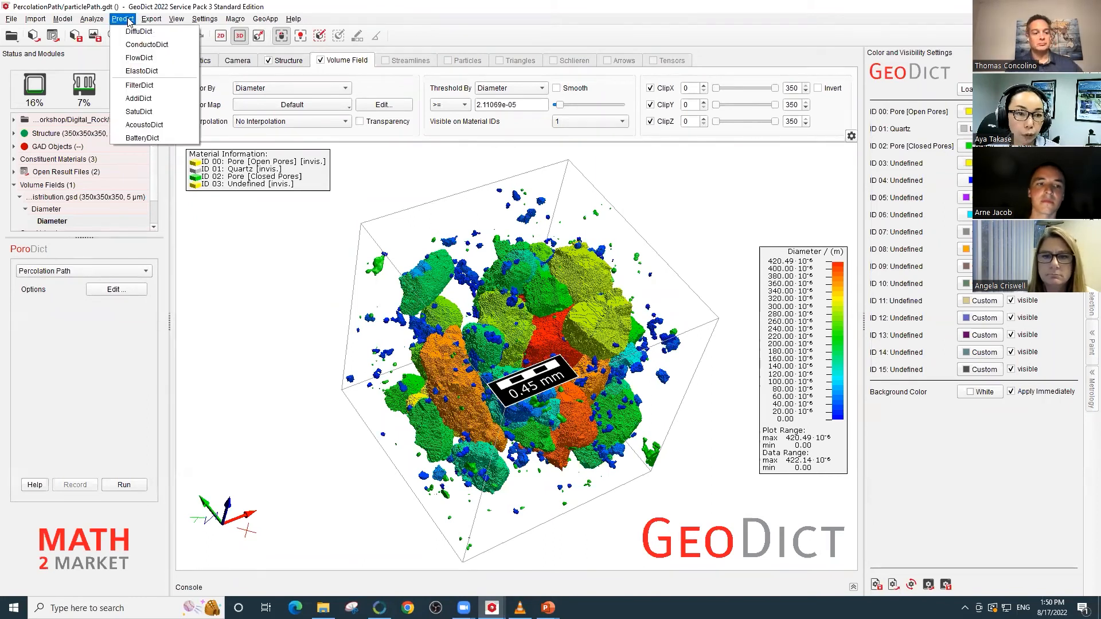
left_click(138, 58)
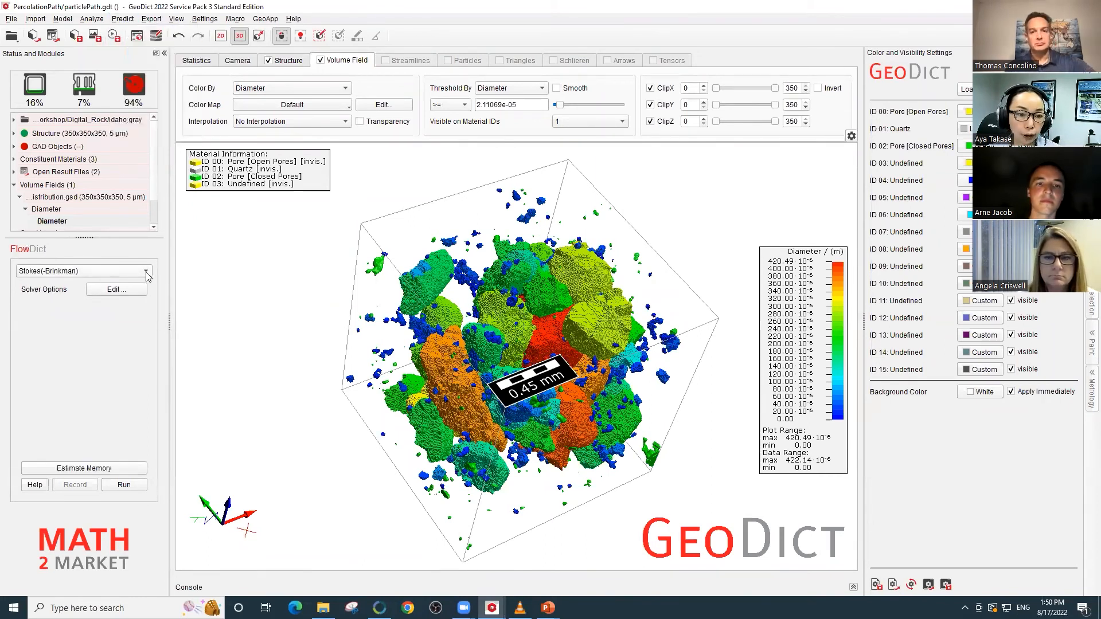
left_click(90, 272)
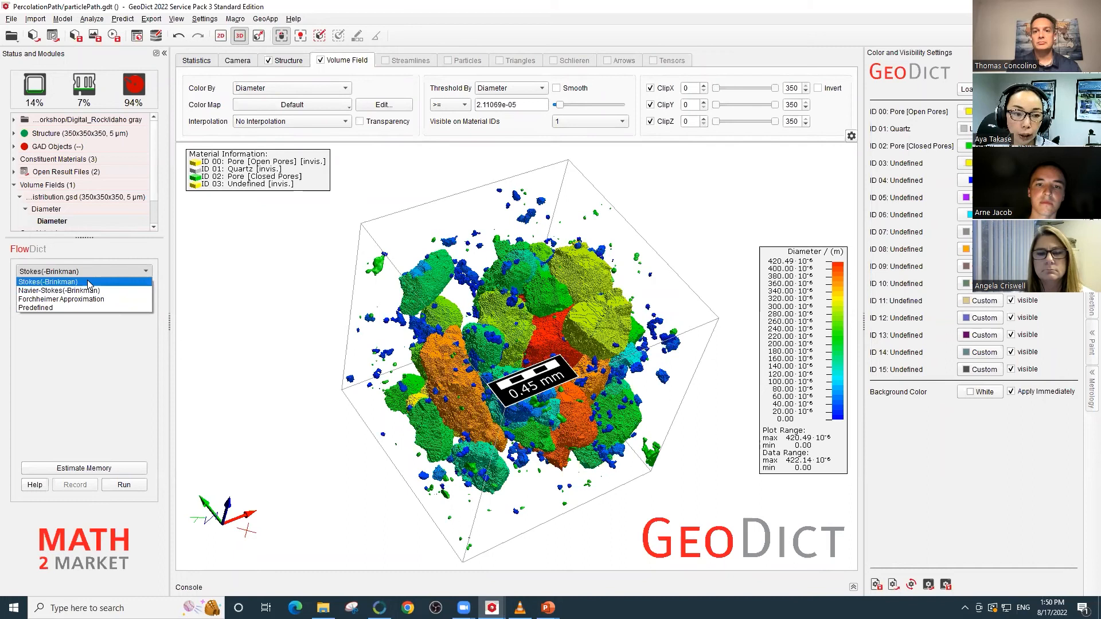
left_click(87, 282)
Step: Assign the fluid Water to the open pores (ID 00) in the Stokes solver options
left_click(116, 291)
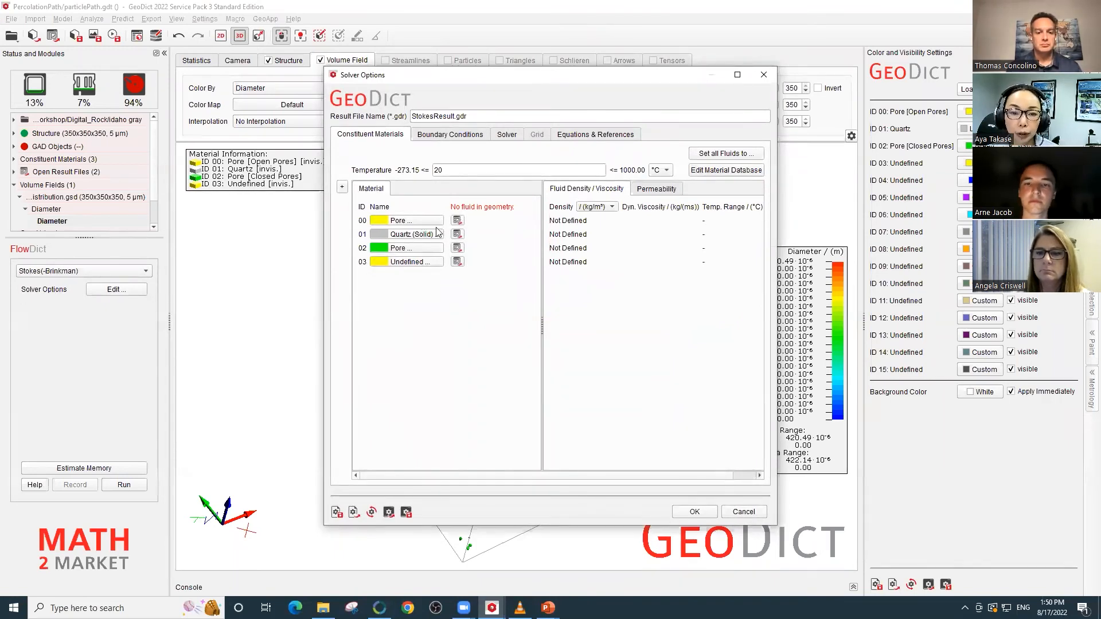
left_click(408, 220)
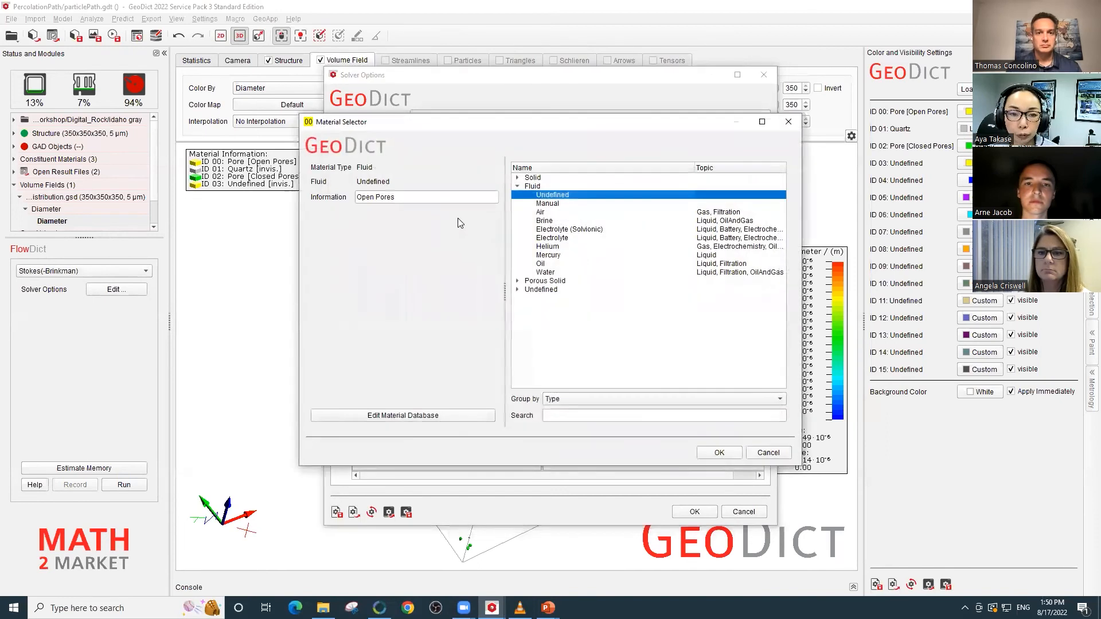
left_click(550, 273)
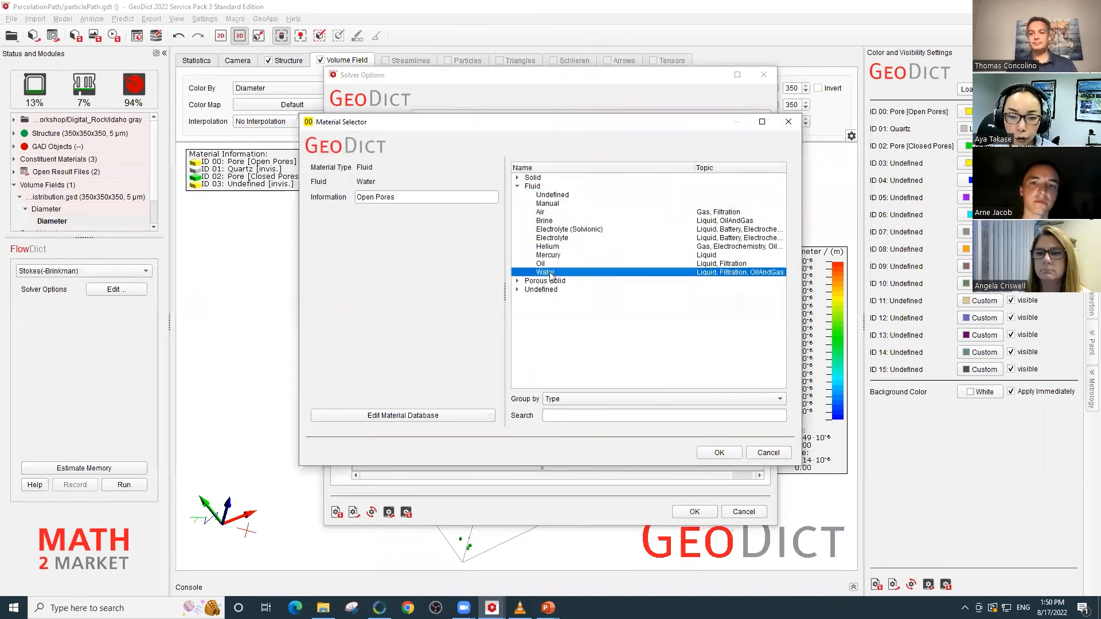
left_click(722, 452)
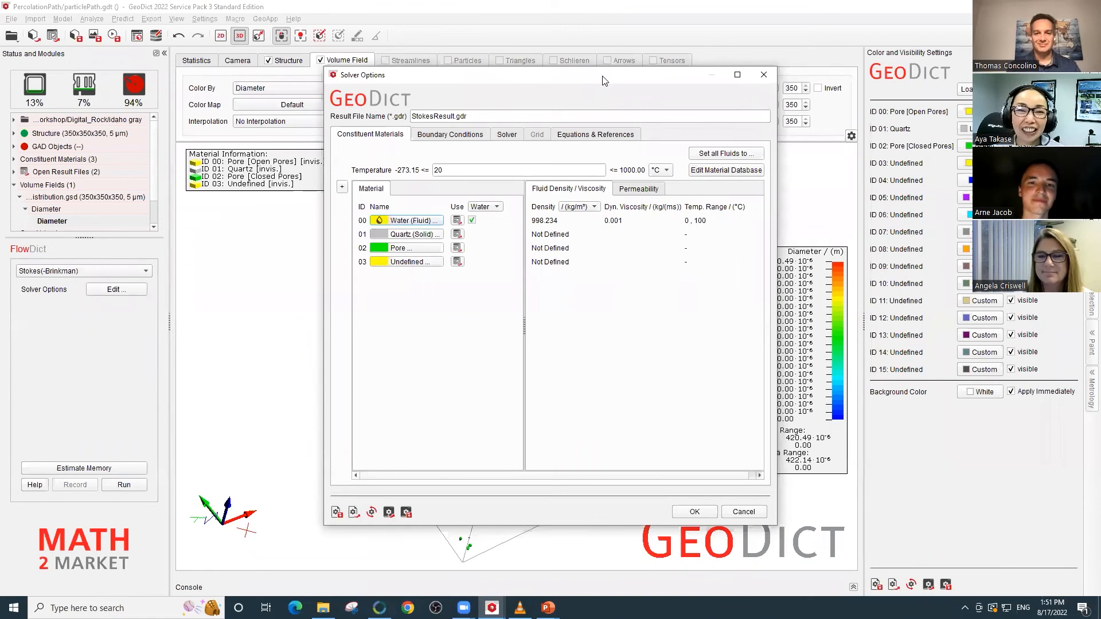
Step: Review the boundary conditions, LIR solver settings and governing equations, and accept the solver options
left_click(466, 141)
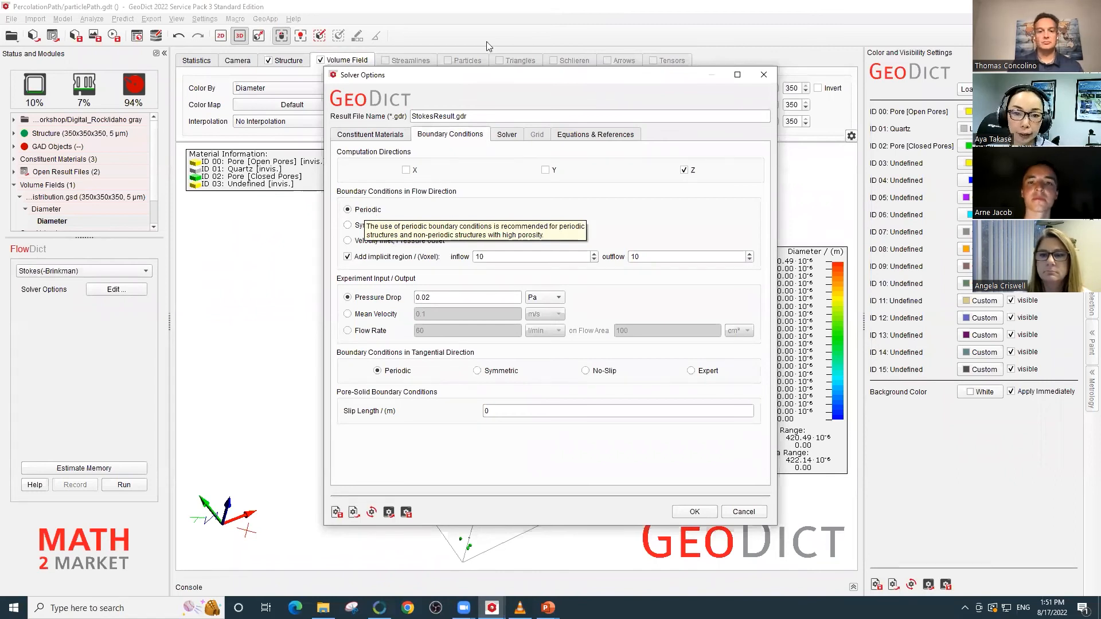
left_click(514, 138)
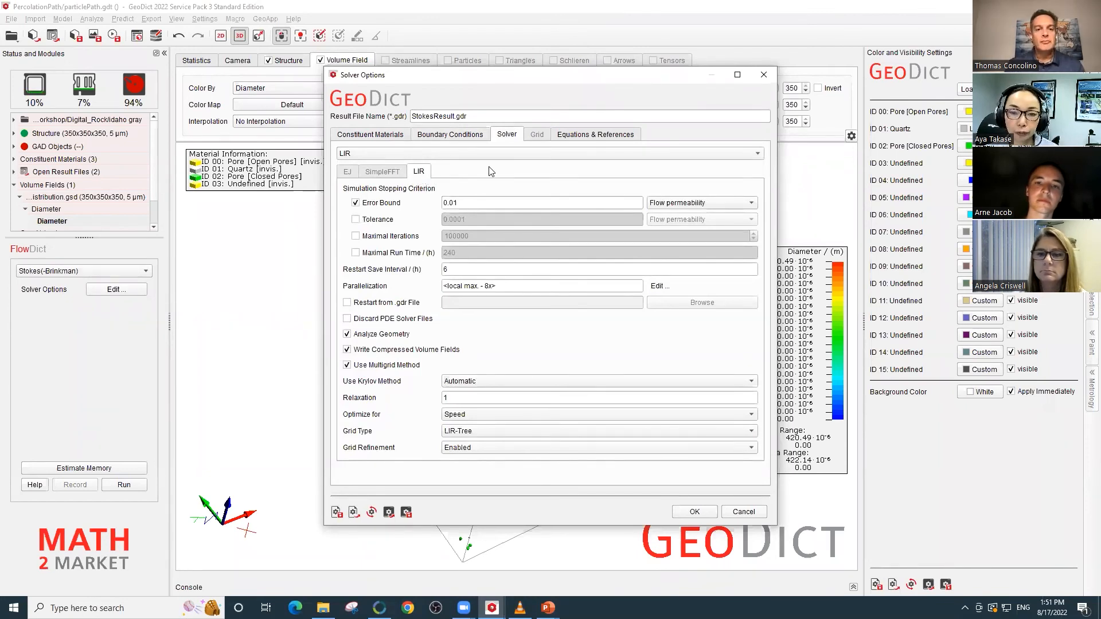
left_click(592, 137)
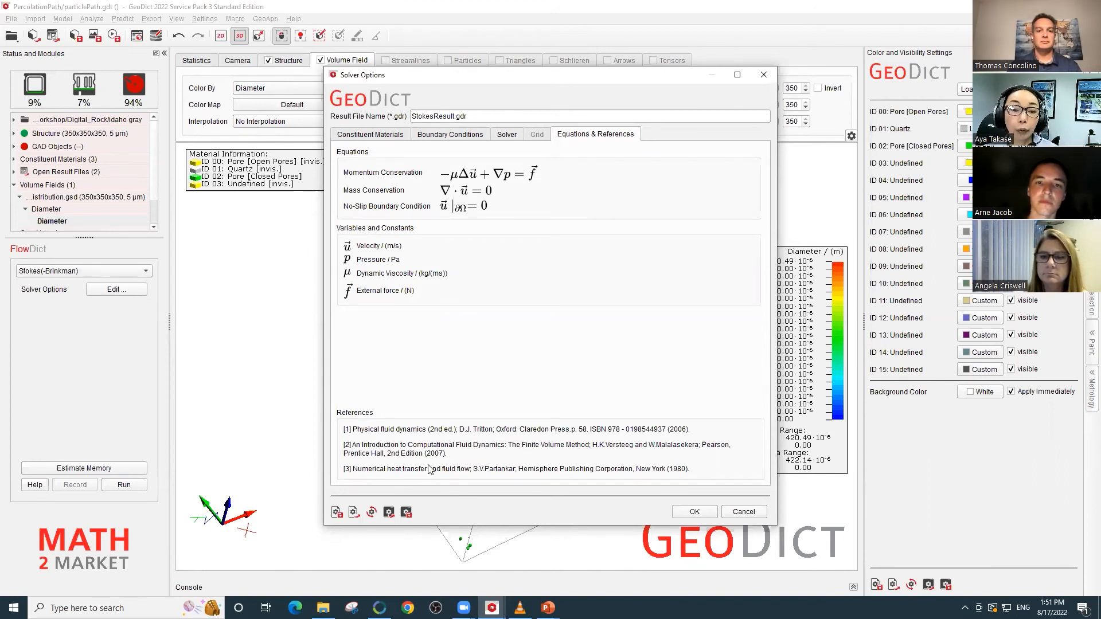
left_click(694, 512)
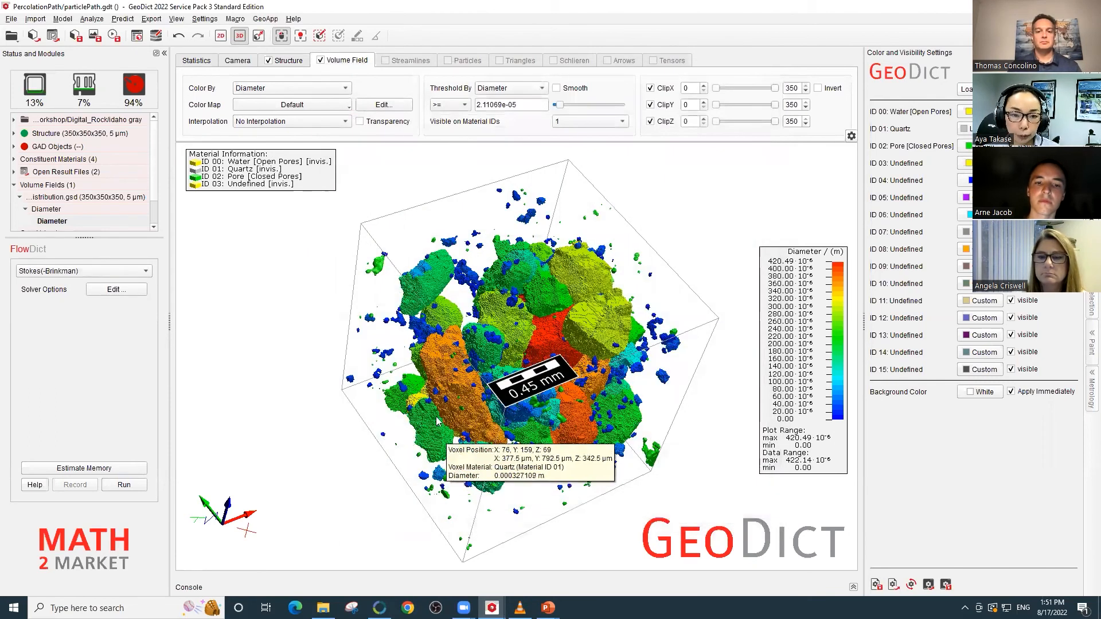
Step: Open the flow simulation result file StokesResult.gdr from the idaho gray folder
left_click(53, 36)
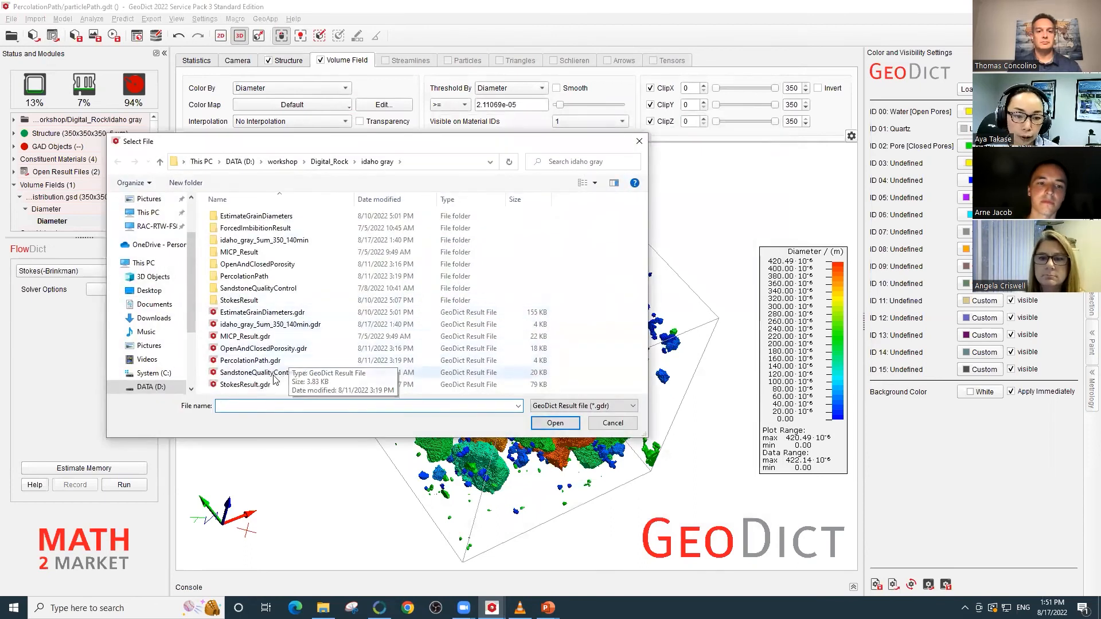
left_click(289, 384)
left_click(555, 422)
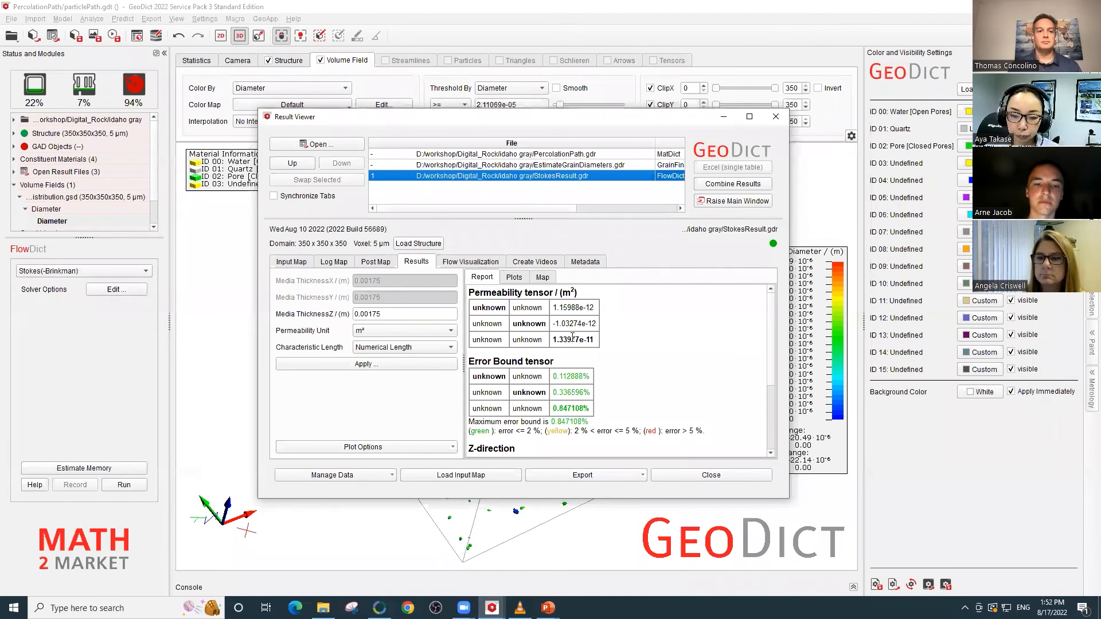
Step: Examine the permeability tensor, the error bound tensor and the layered pressure plot of the Stokes result
left_click_drag(590, 308, 589, 340)
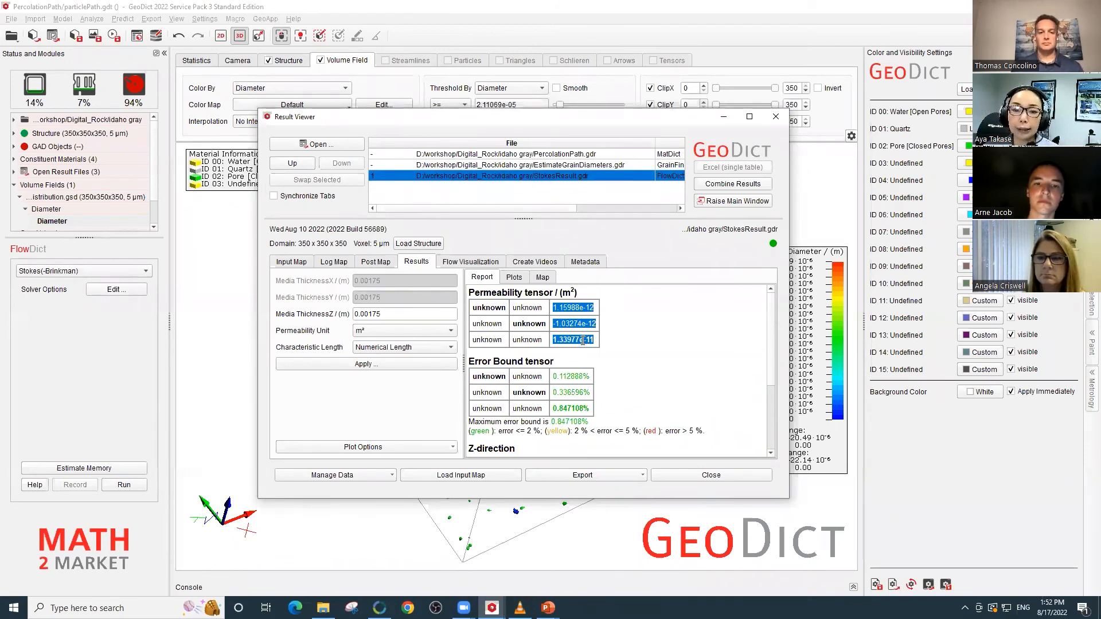
left_click_drag(496, 312, 596, 339)
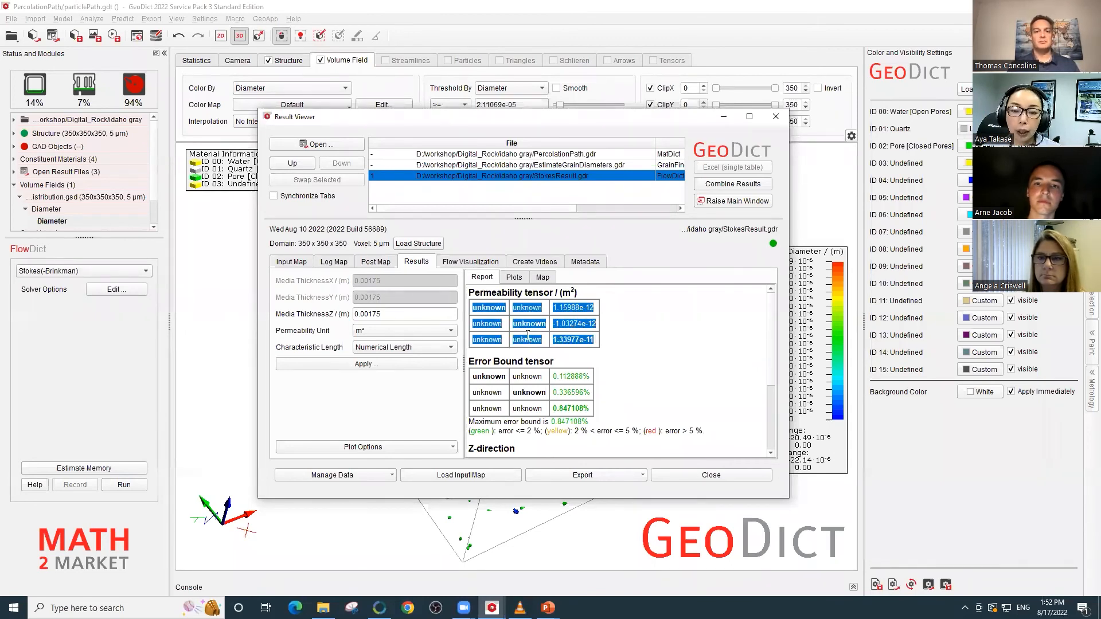
left_click(619, 341)
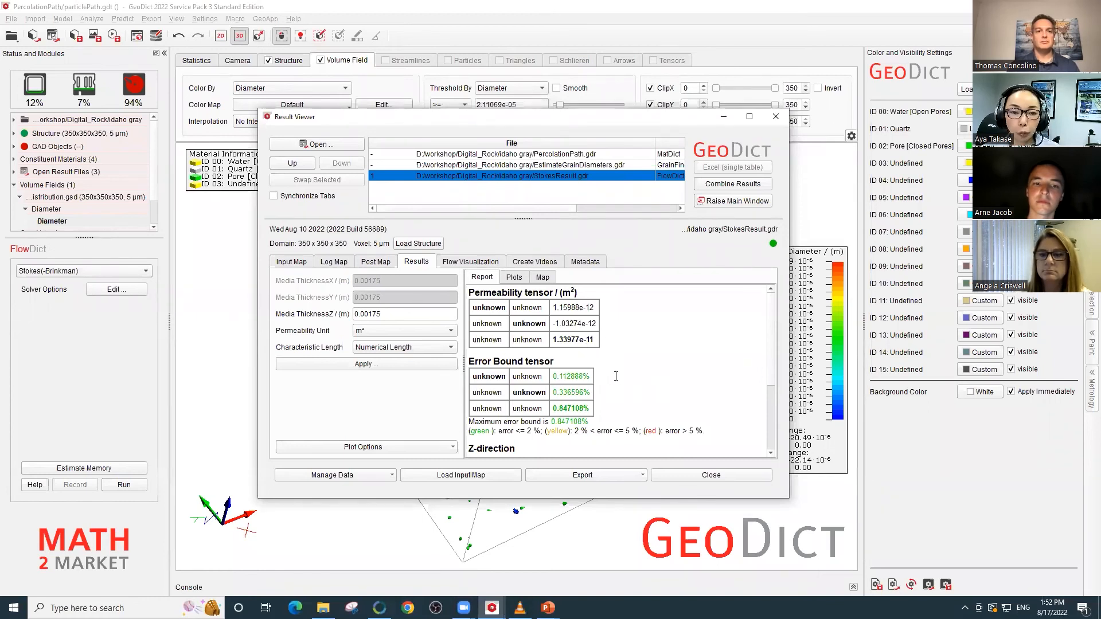
left_click_drag(487, 376, 588, 405)
left_click(588, 405)
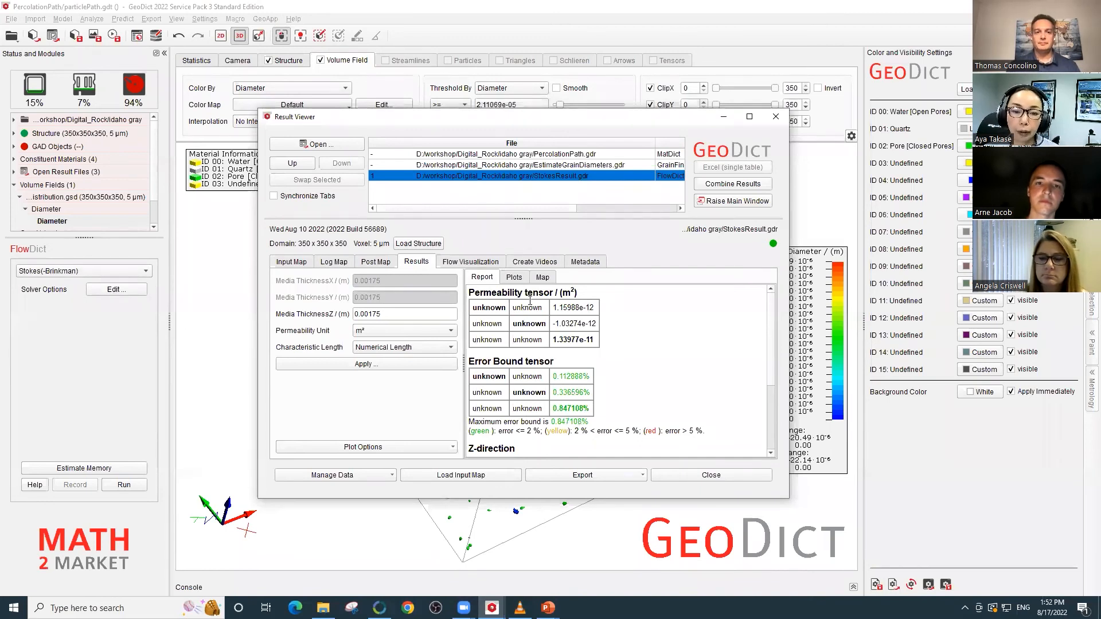
left_click(515, 280)
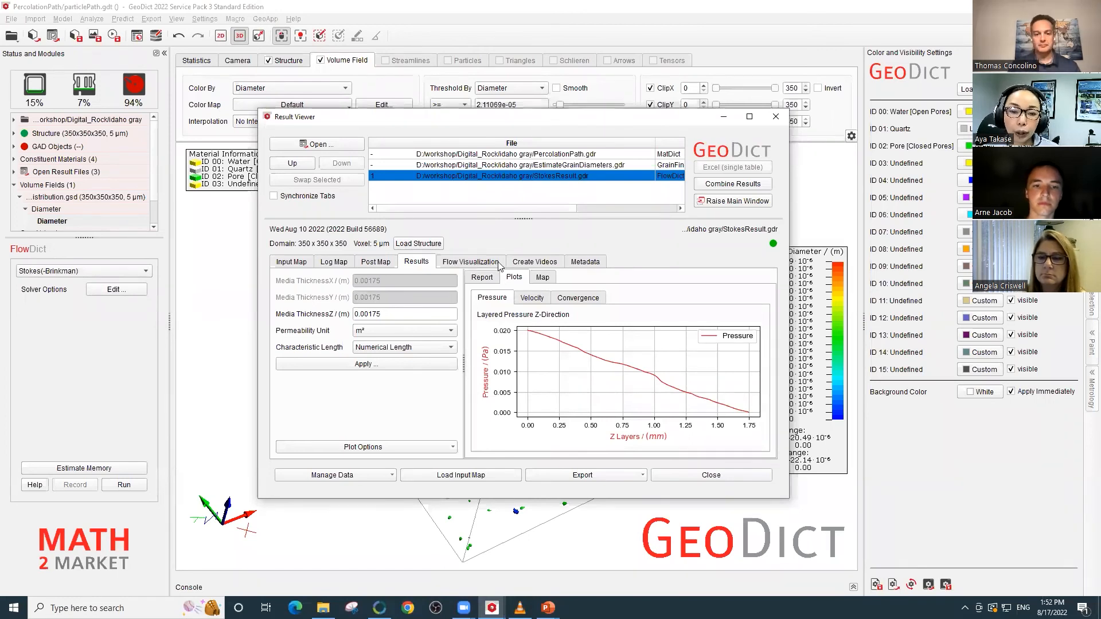
Step: Load the Z-direction flow field FlowField_z.vap with all velocity and pressure components, and minimize the result viewer
left_click(537, 262)
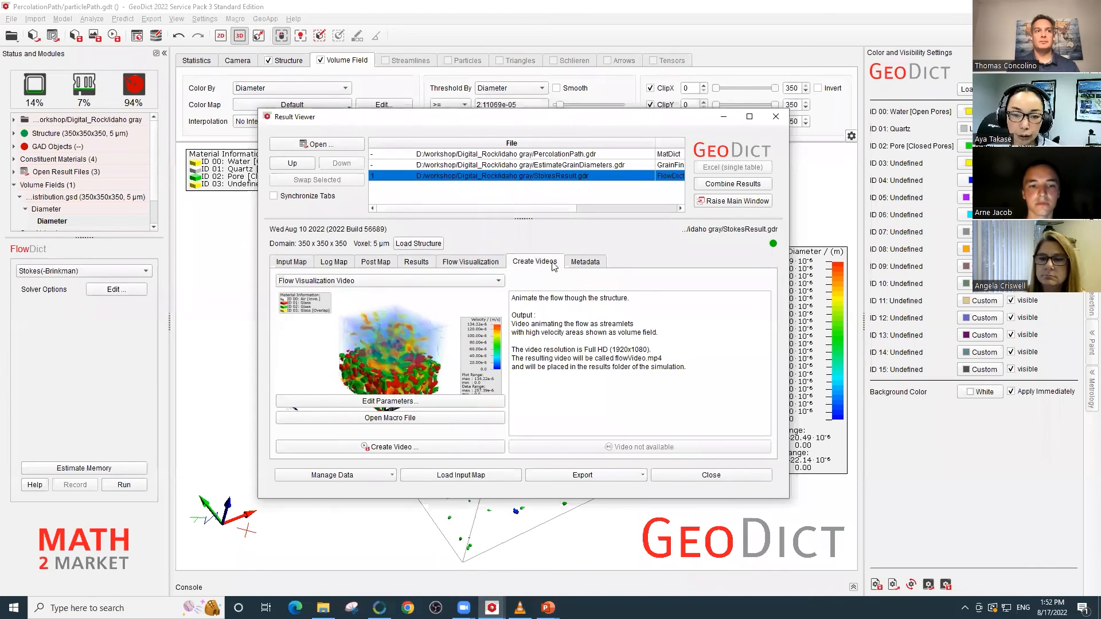
left_click(488, 263)
left_click(498, 363)
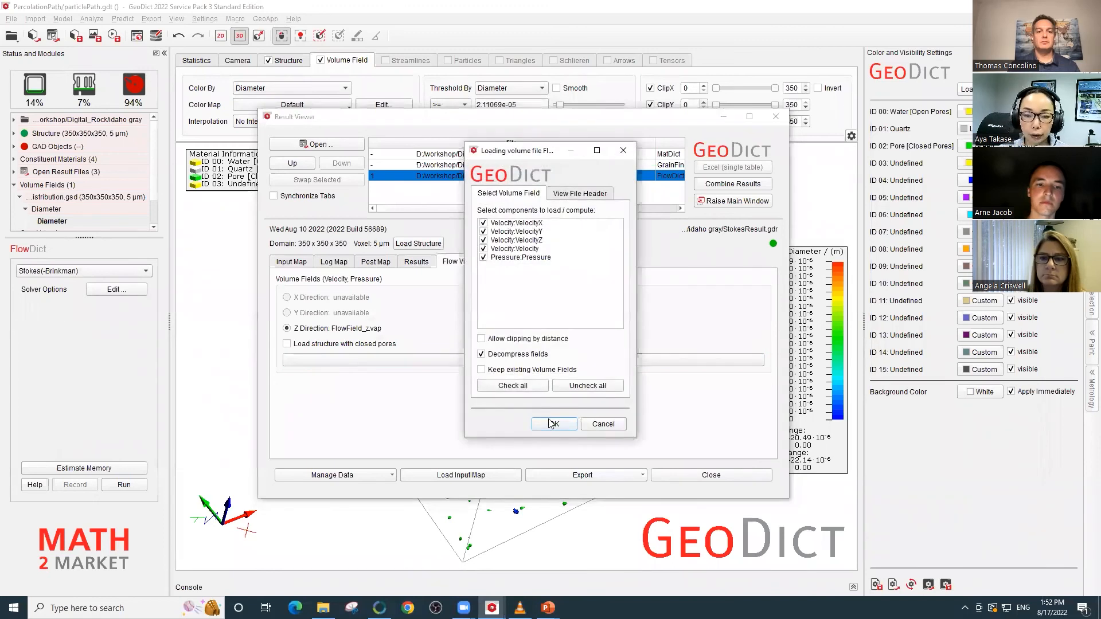
left_click(554, 425)
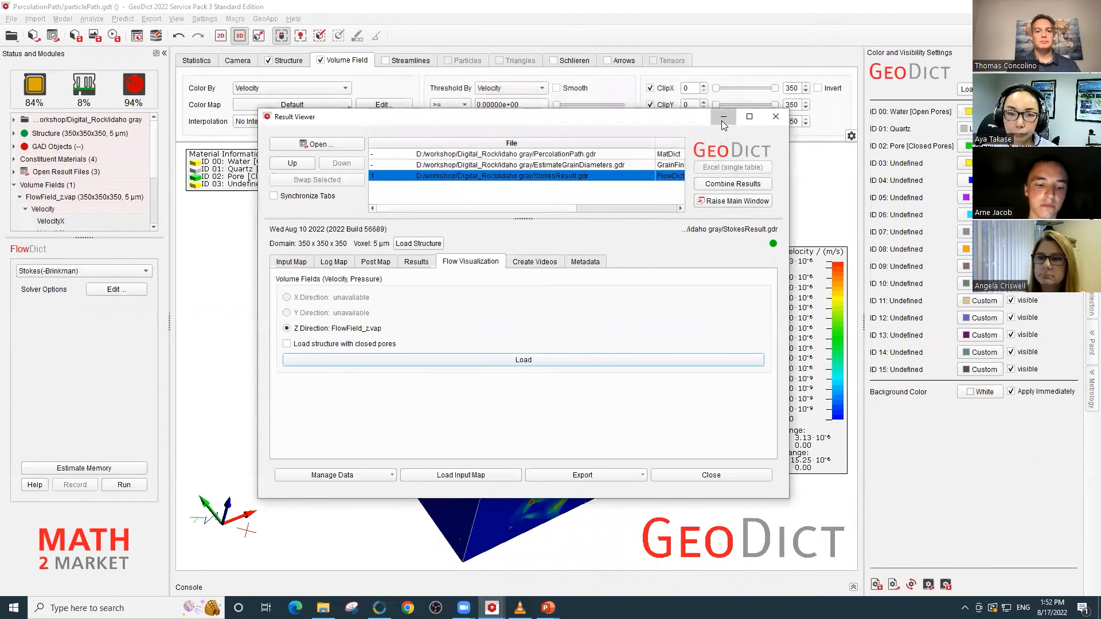
left_click(722, 119)
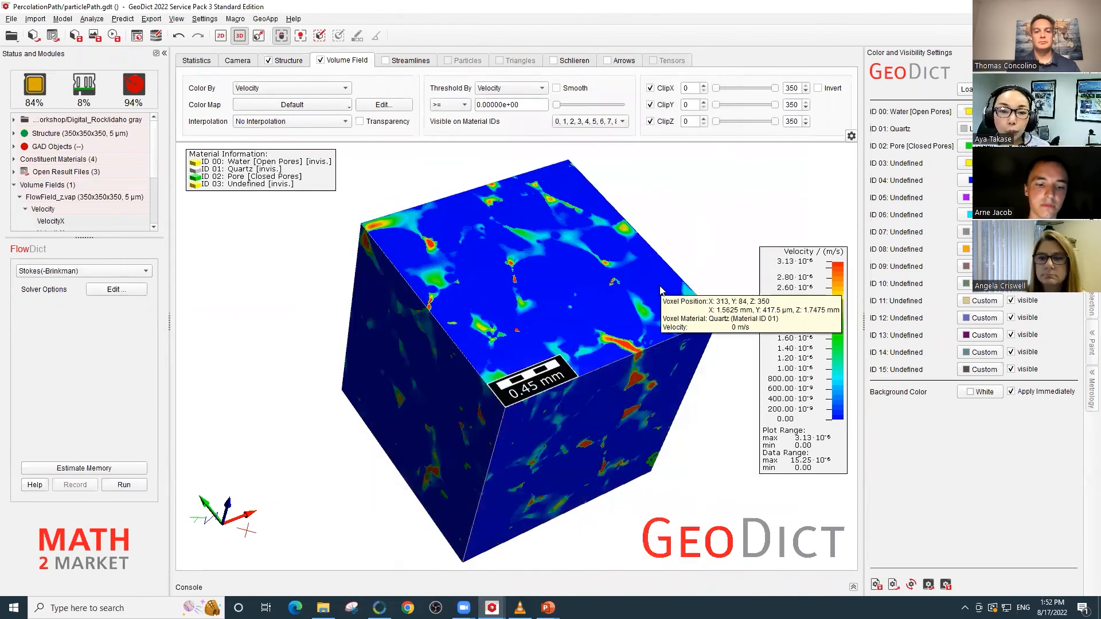
Step: Enable transparency for the velocity field and set the opacity to 0.00 at color map position 0
left_click_drag(579, 324, 565, 262)
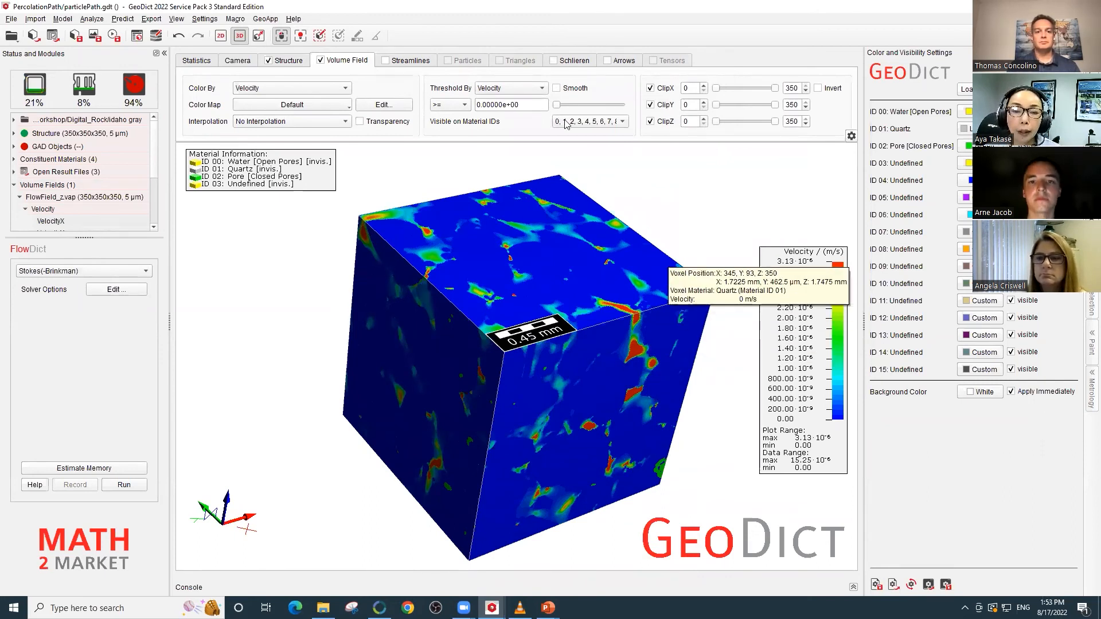
left_click(360, 121)
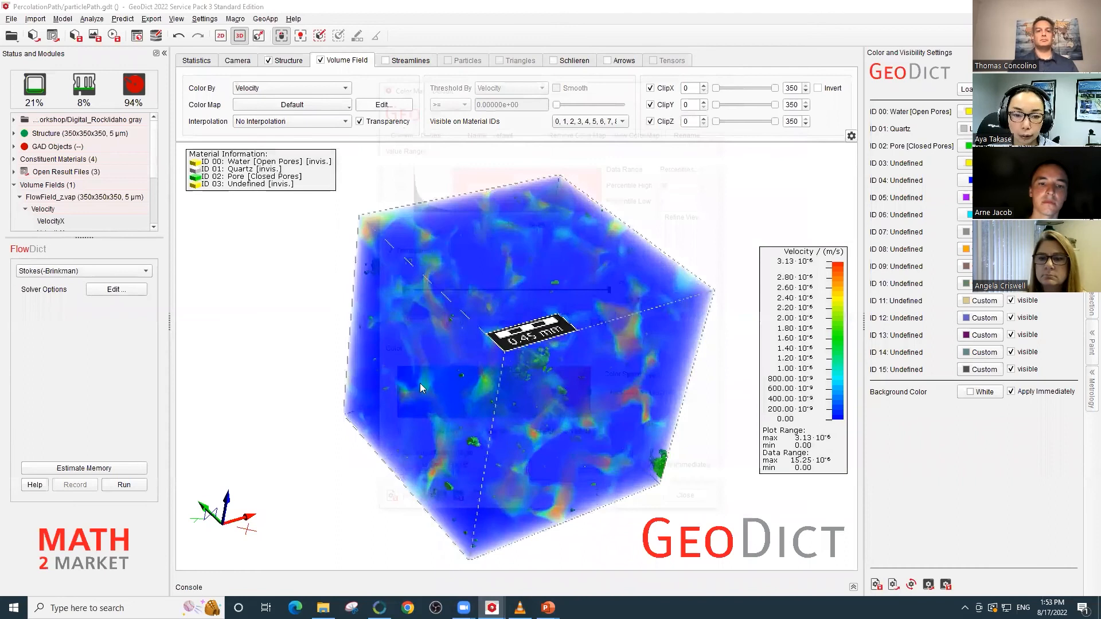
left_click_drag(398, 287, 394, 328)
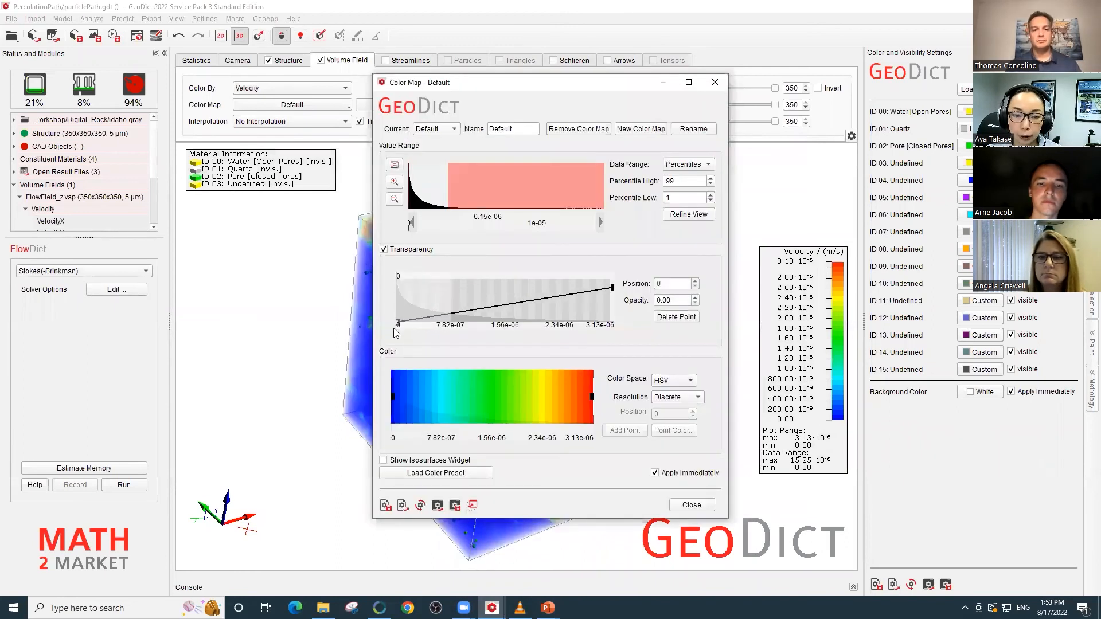
left_click(692, 504)
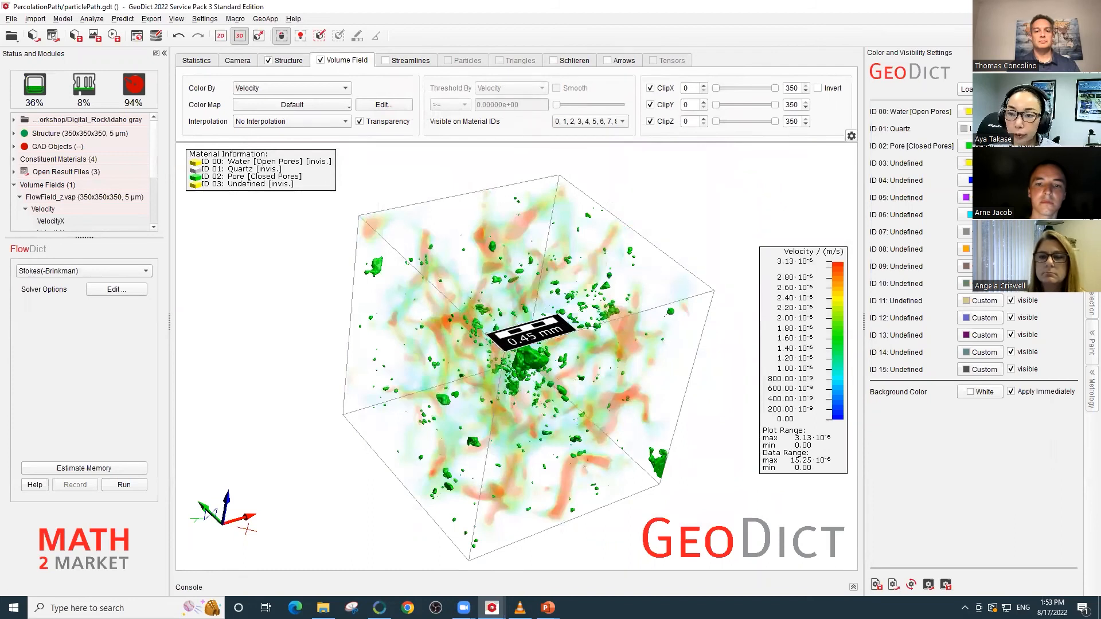
Step: Hide the closed pores, show the quartz, and clip the structure's upper Z limit at 226
left_click(1011, 146)
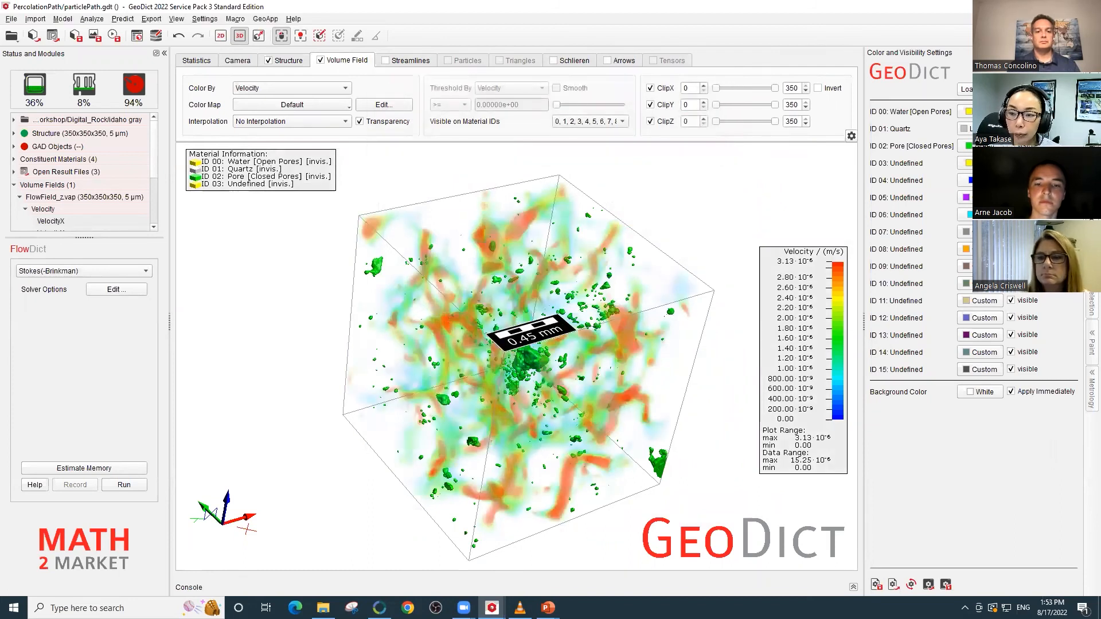
left_click(1011, 128)
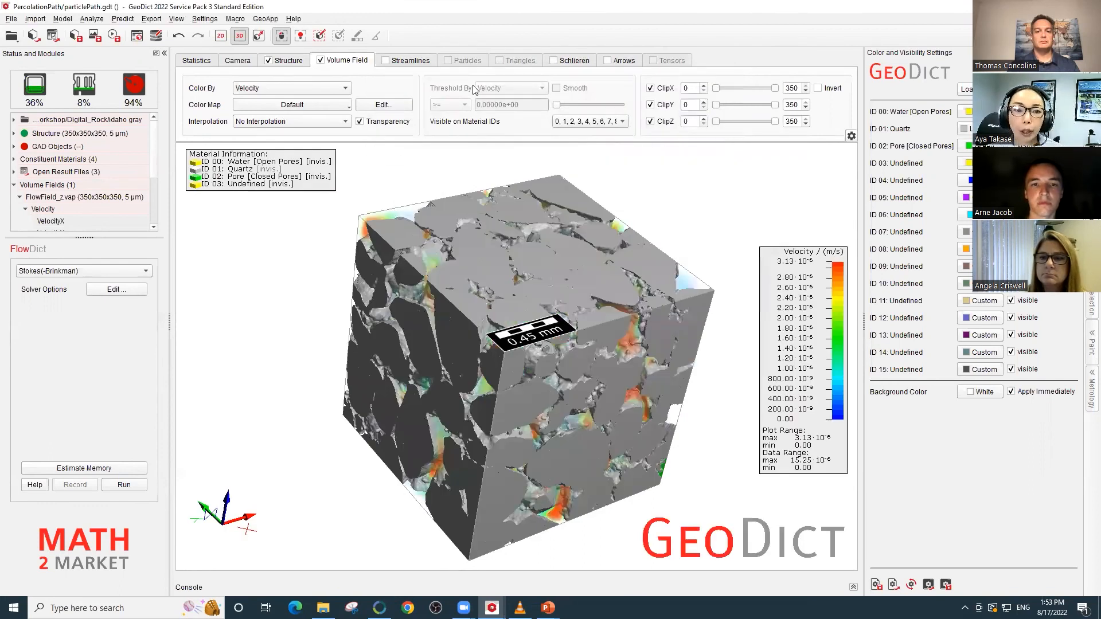
left_click(298, 63)
left_click_drag(781, 127, 732, 134)
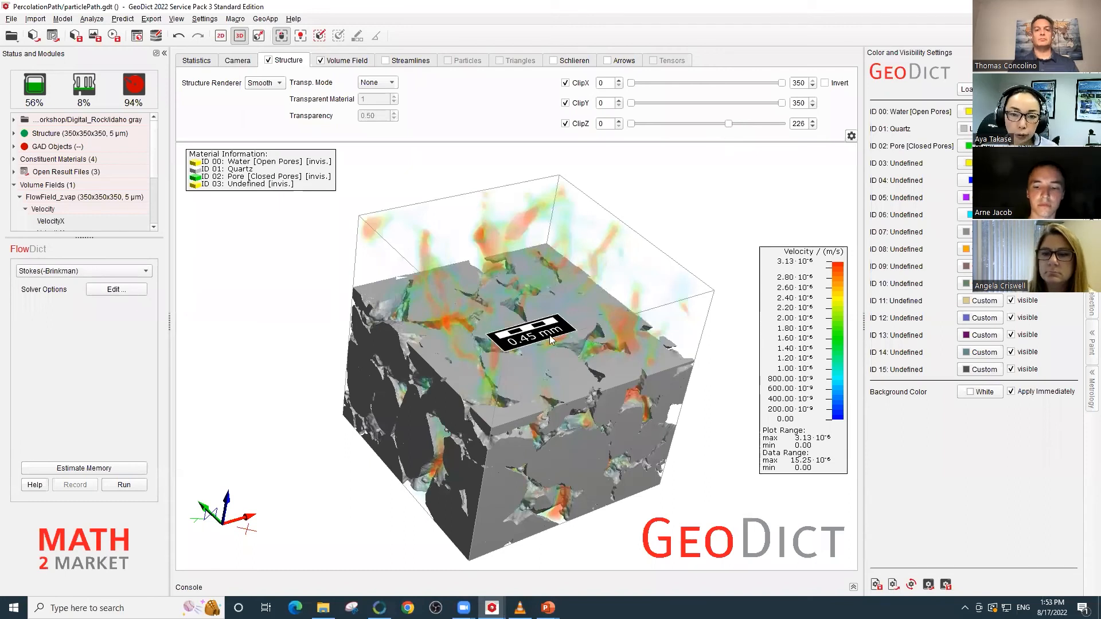
Step: Adjust the structure's upper Z clip through 262 and 257 down to 77 to expose more of the velocity field
left_click_drag(512, 310, 585, 305)
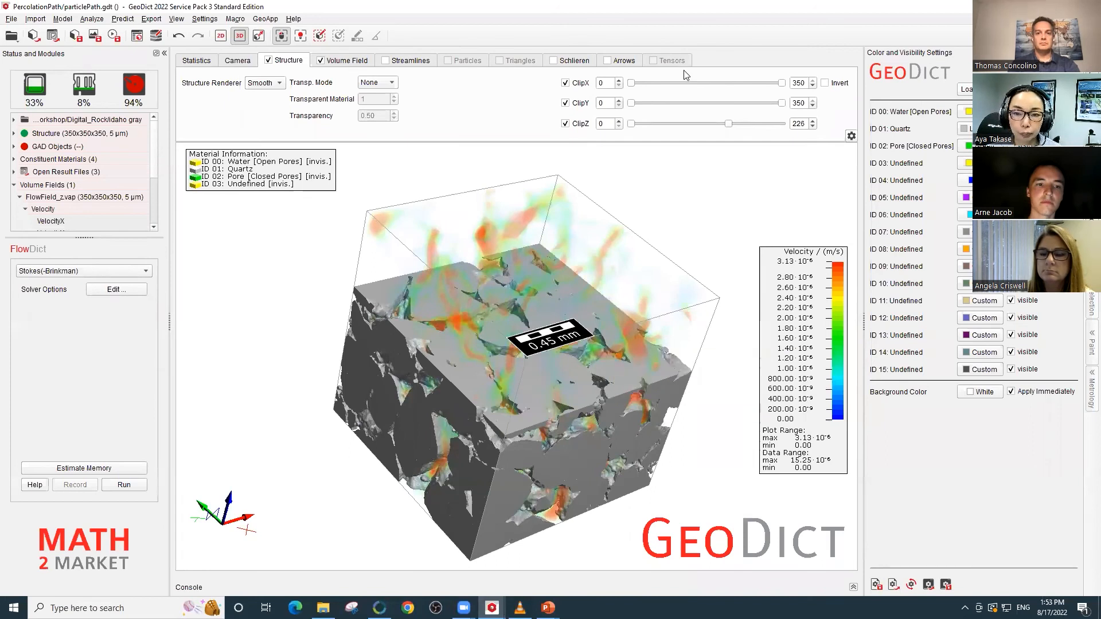
left_click_drag(729, 126, 744, 127)
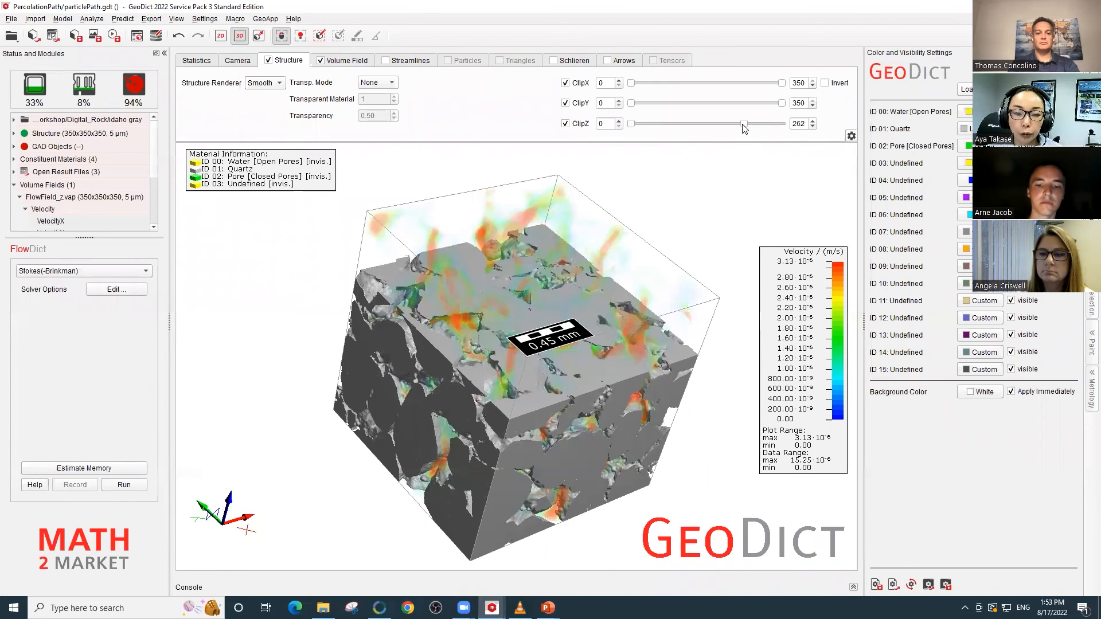
left_click_drag(744, 127, 742, 127)
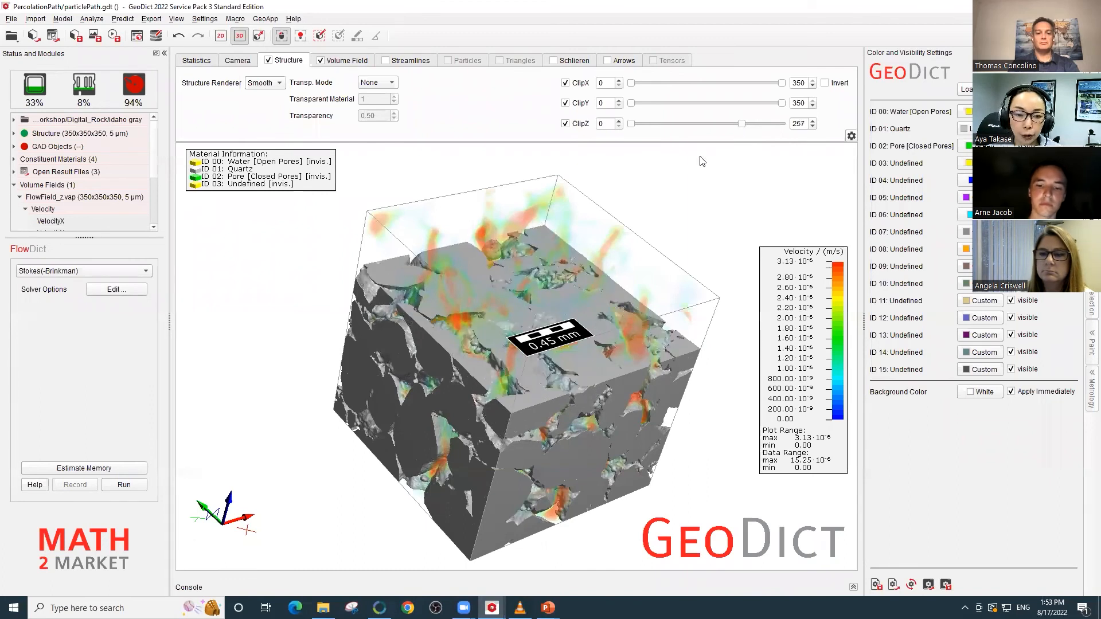
mouse_move(431, 311)
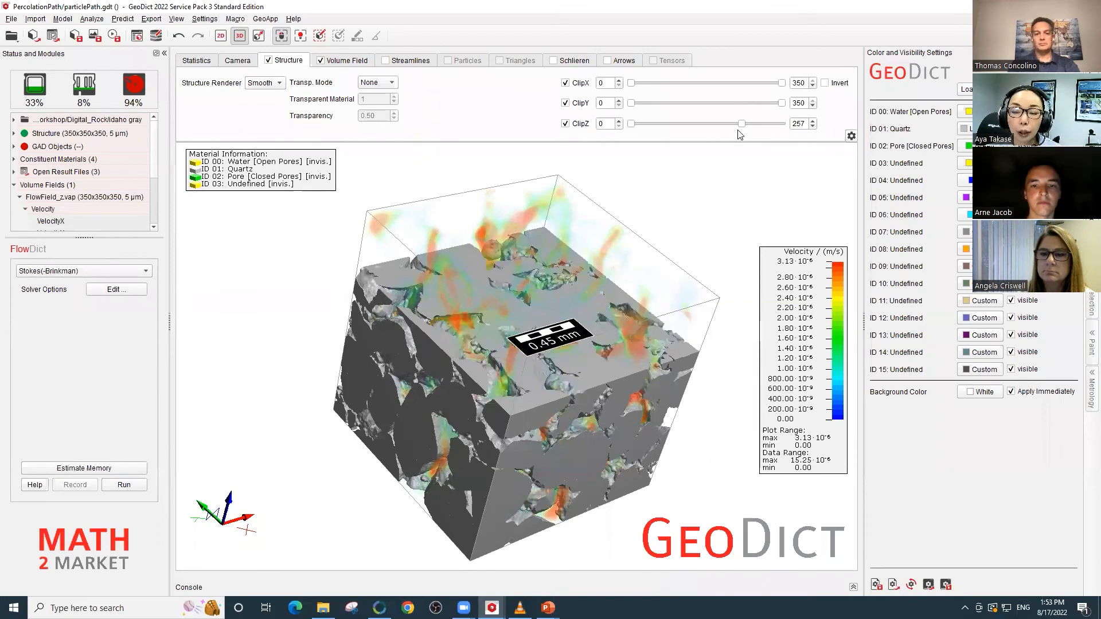
left_click_drag(742, 124, 667, 132)
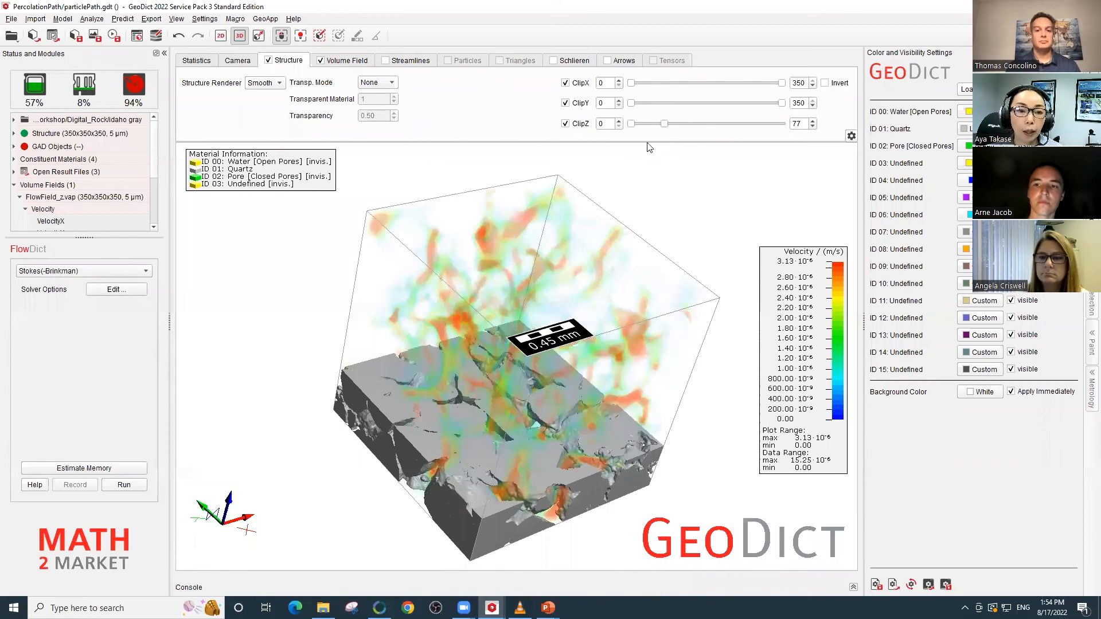
Step: Color the volume field by Pressure
left_click(367, 57)
left_click(290, 89)
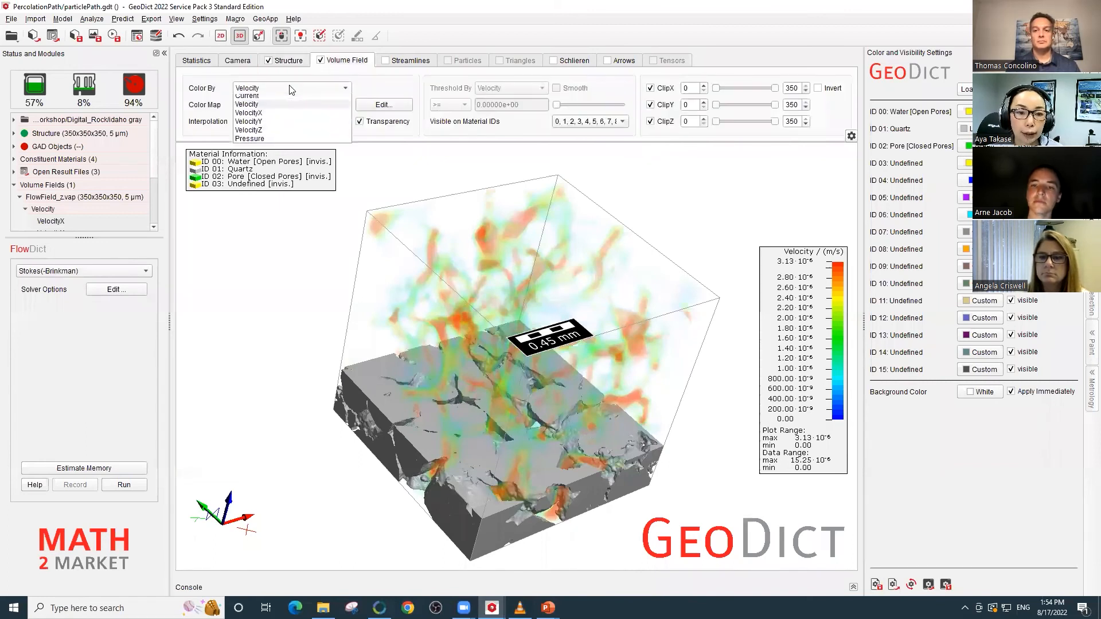
left_click(285, 143)
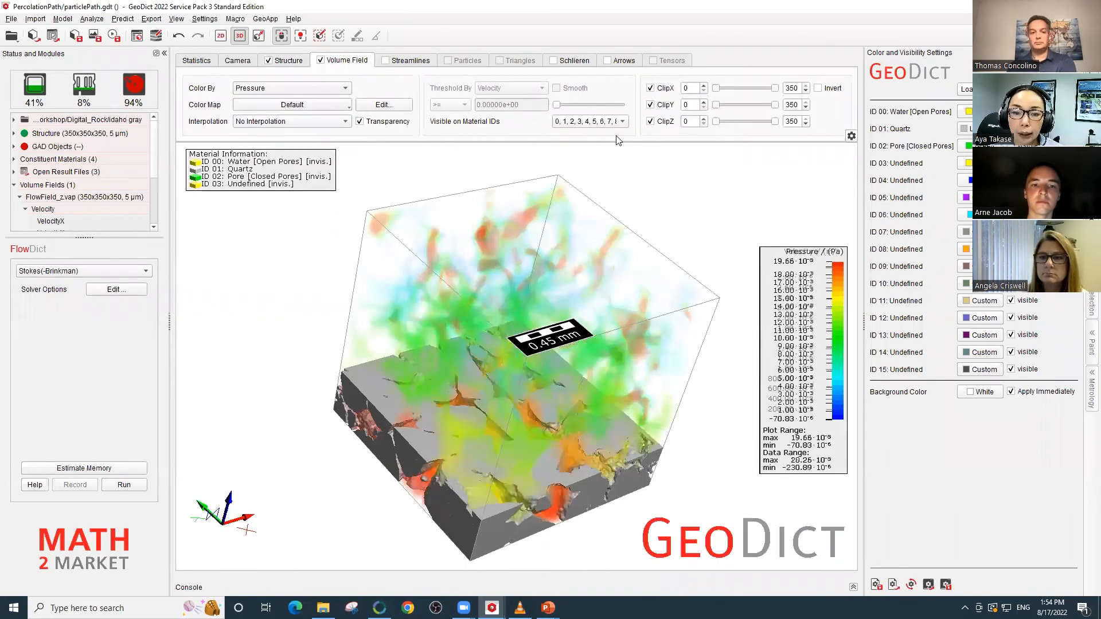
Step: Reset the structure's upper Z clip to 350 and set its lower Y clip to 294 to inspect the pressure gradient
left_click(292, 60)
left_click_drag(664, 124, 782, 124)
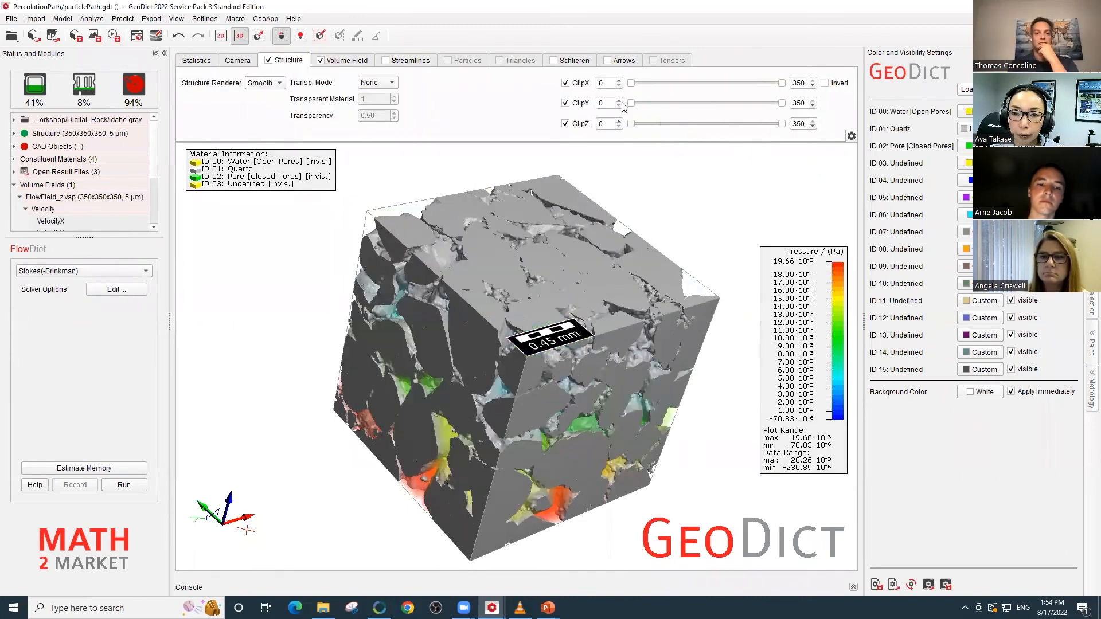
left_click_drag(631, 103, 758, 114)
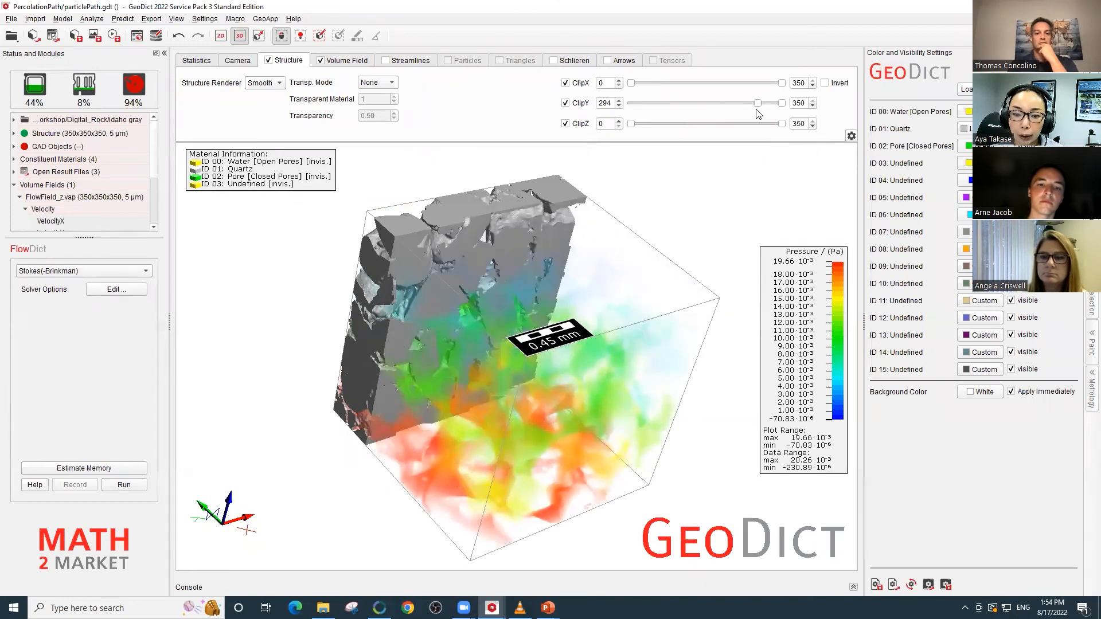
left_click_drag(573, 307, 553, 309)
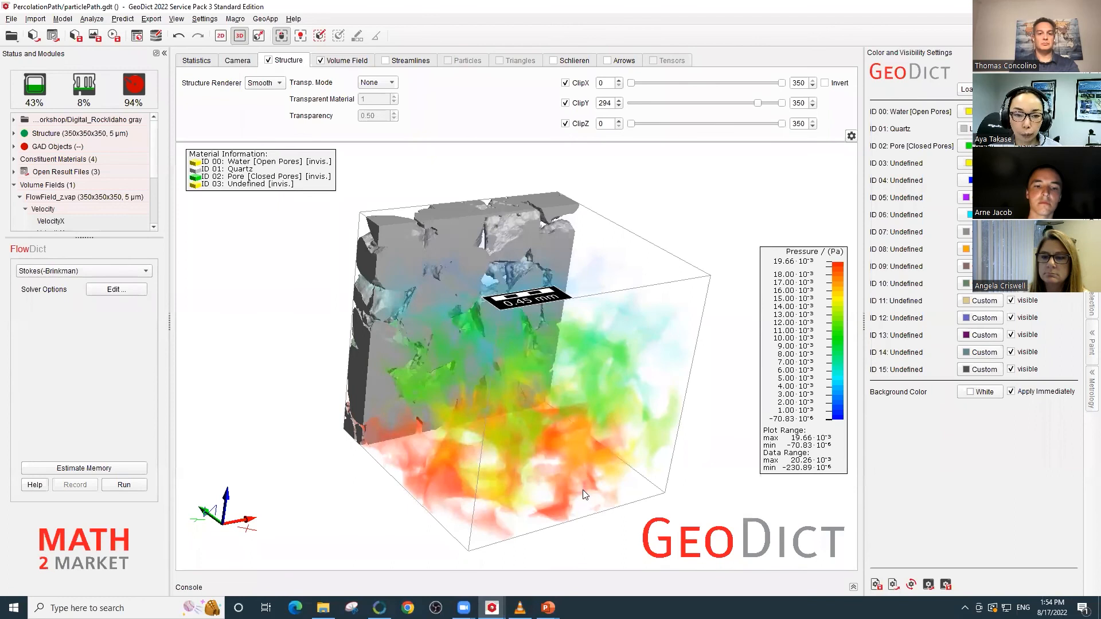
left_click_drag(555, 360, 584, 381)
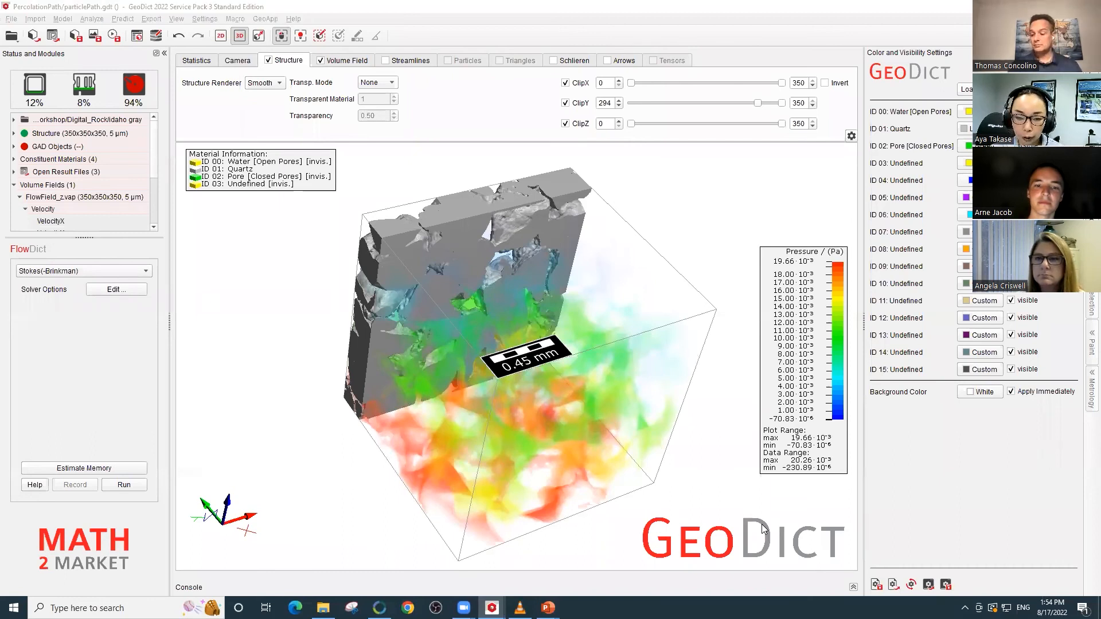
mouse_move(549, 608)
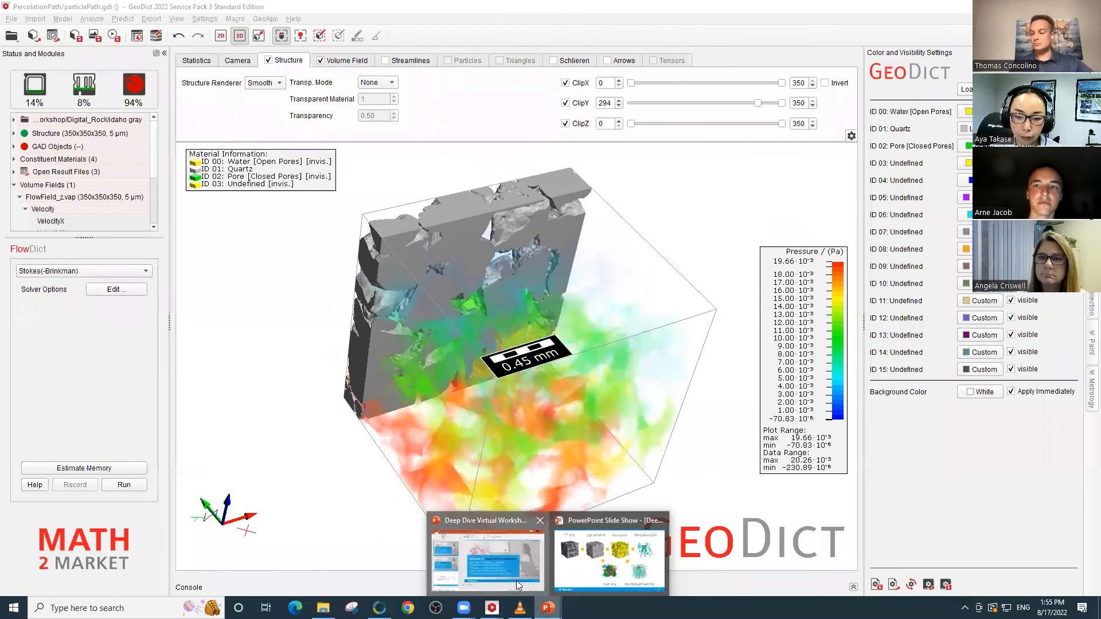
left_click(487, 560)
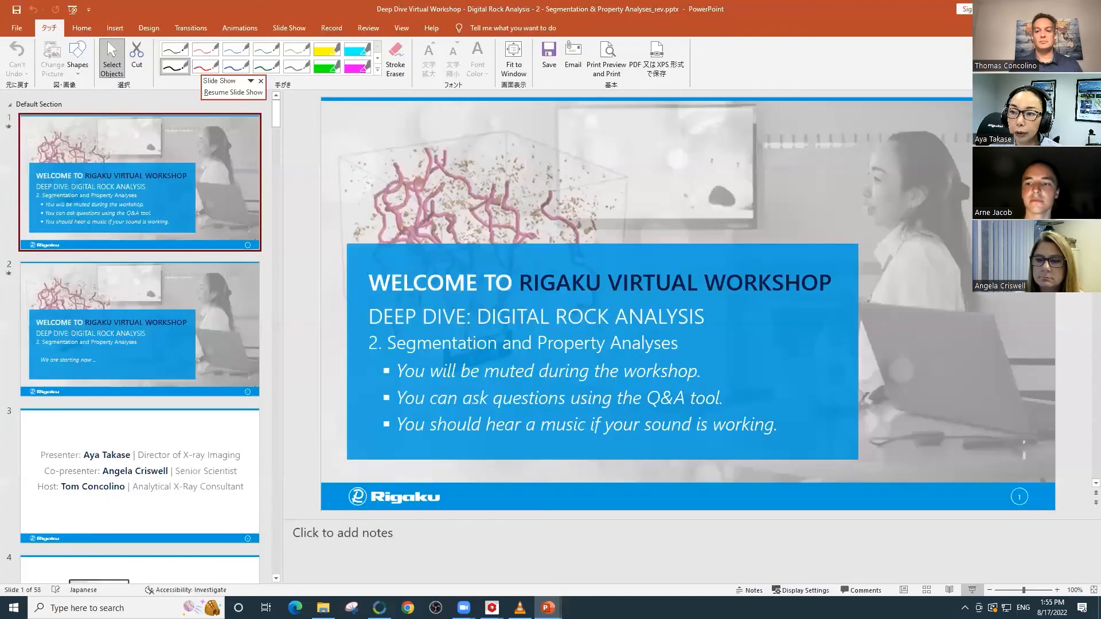
left_click(1025, 8)
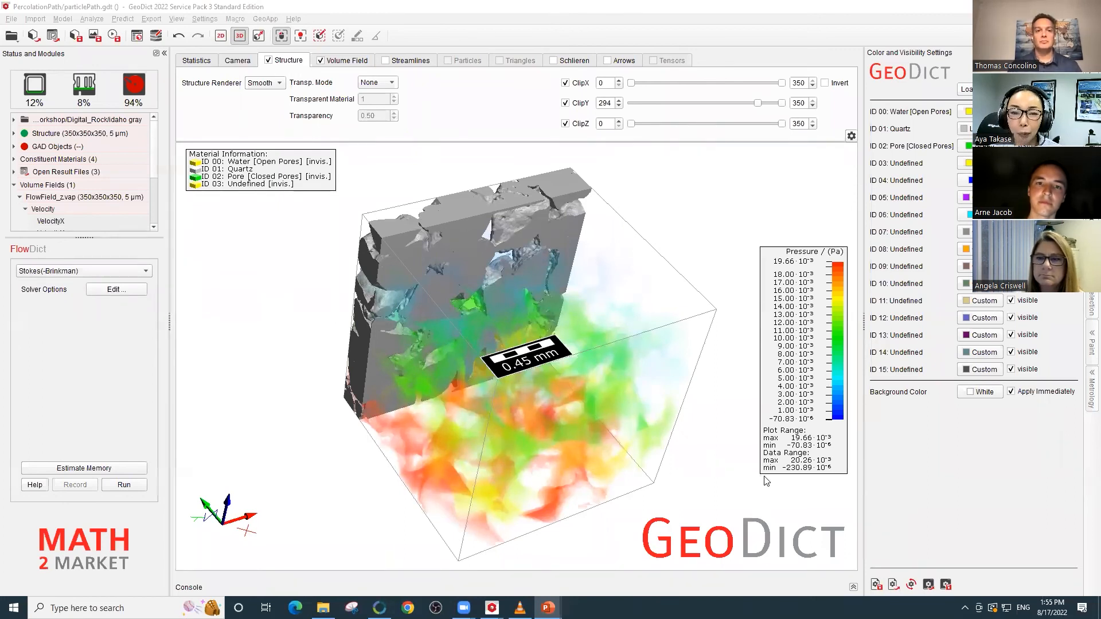
Step: Switch to the running PowerPoint slide show and advance through the Things Covered slide to the Q & A Session slide
key("alt+Tab")
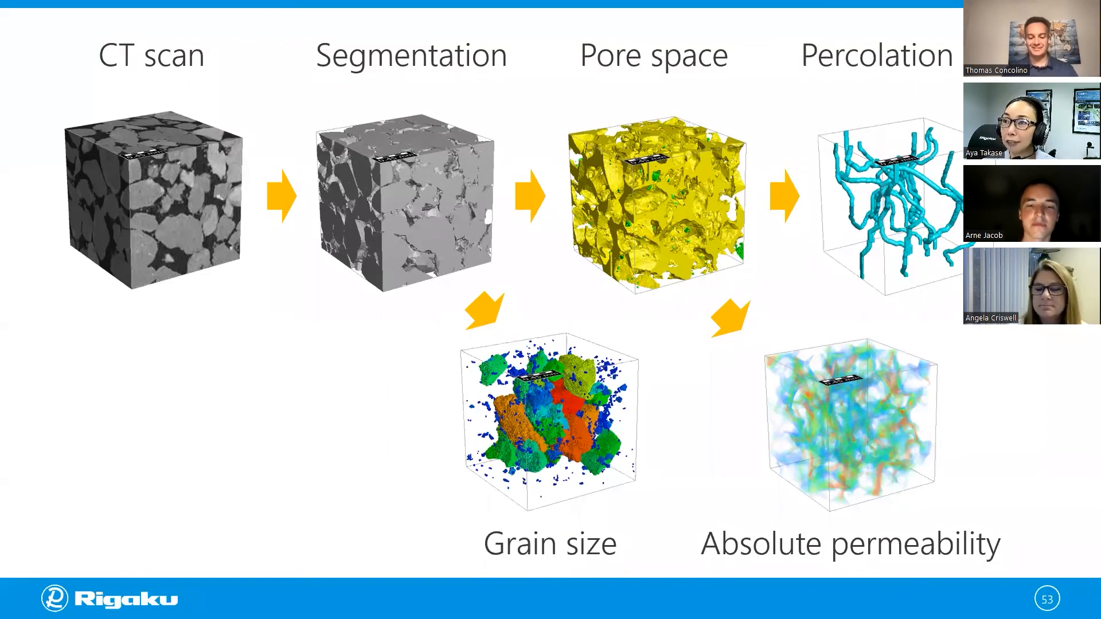
key("Right")
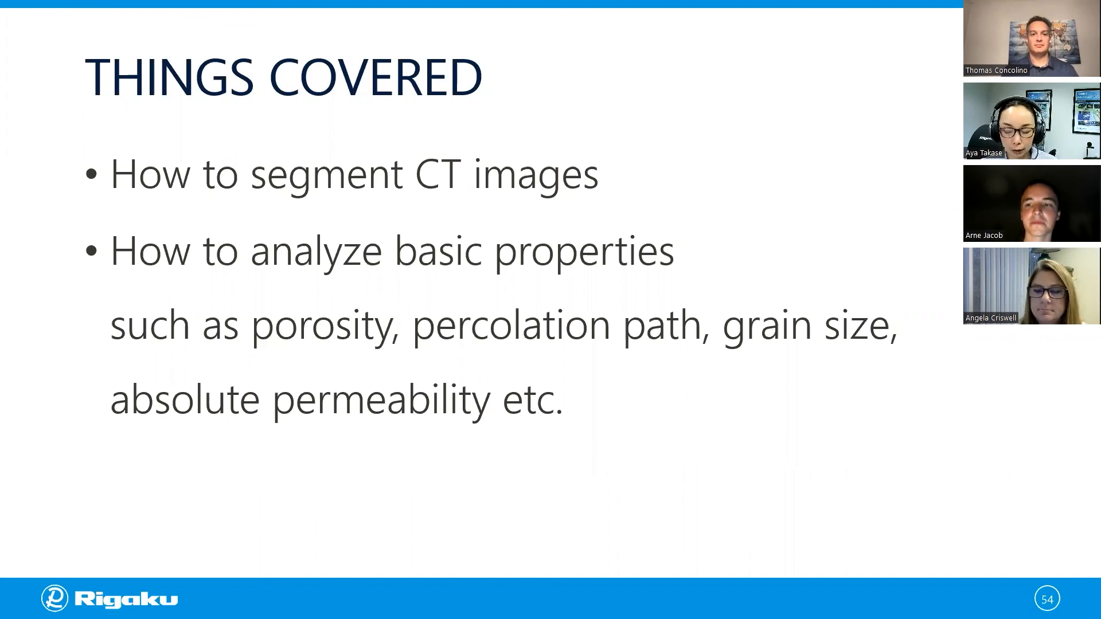
key("Right")
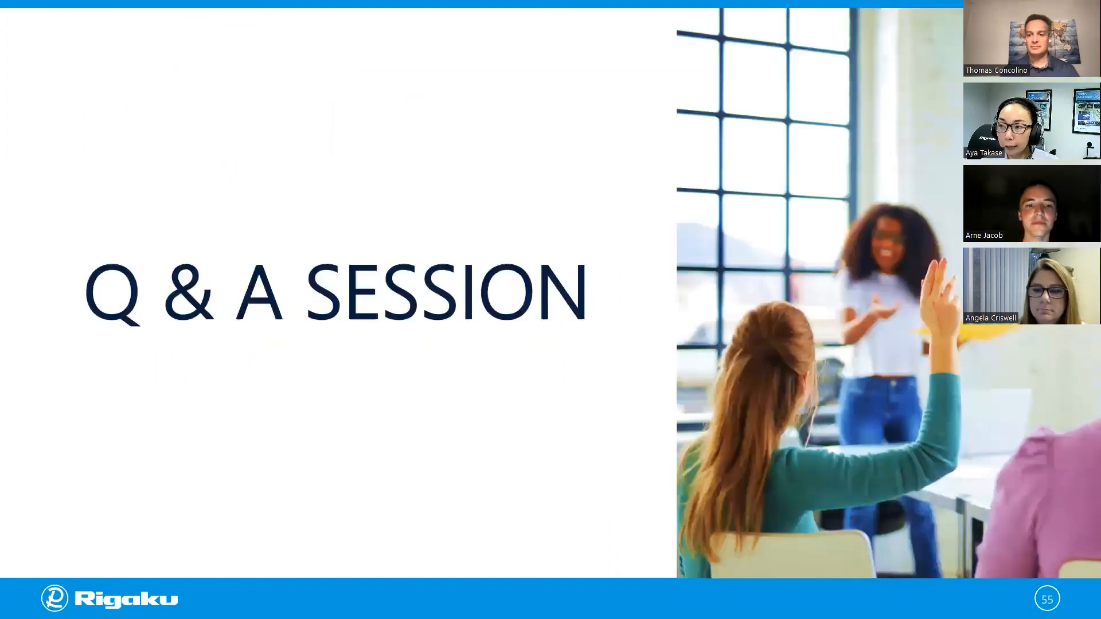